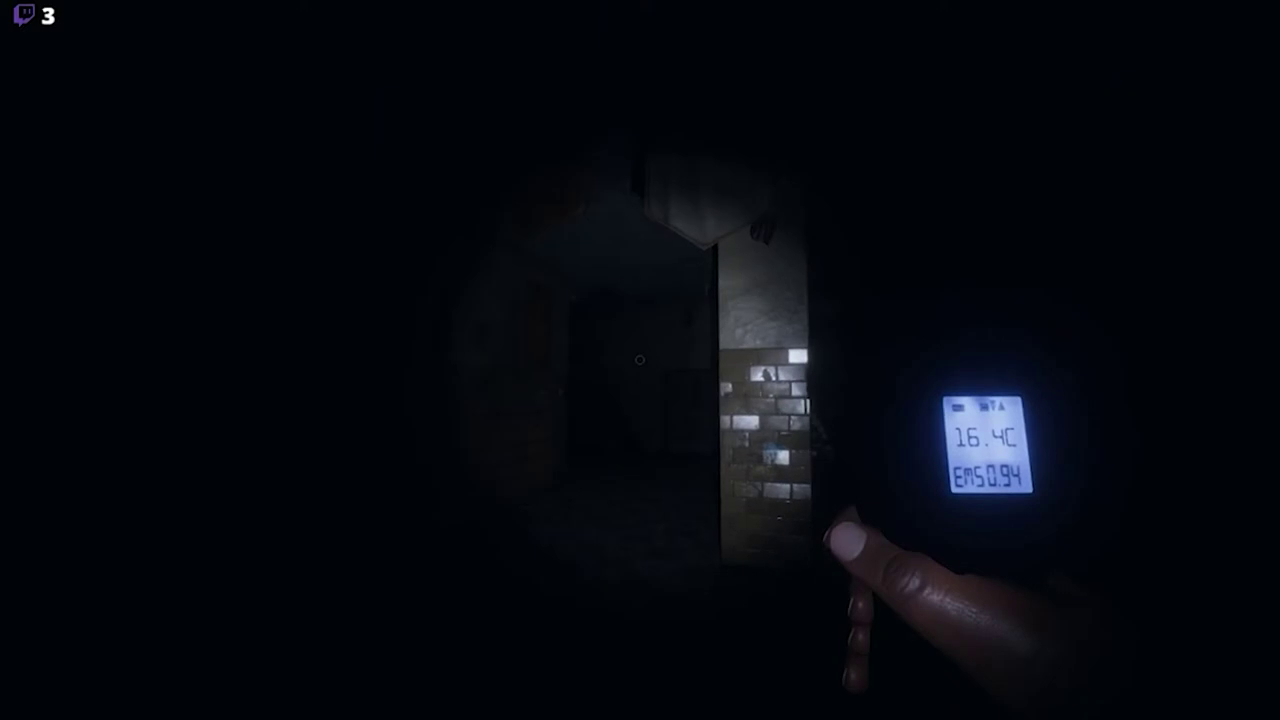
key(w)
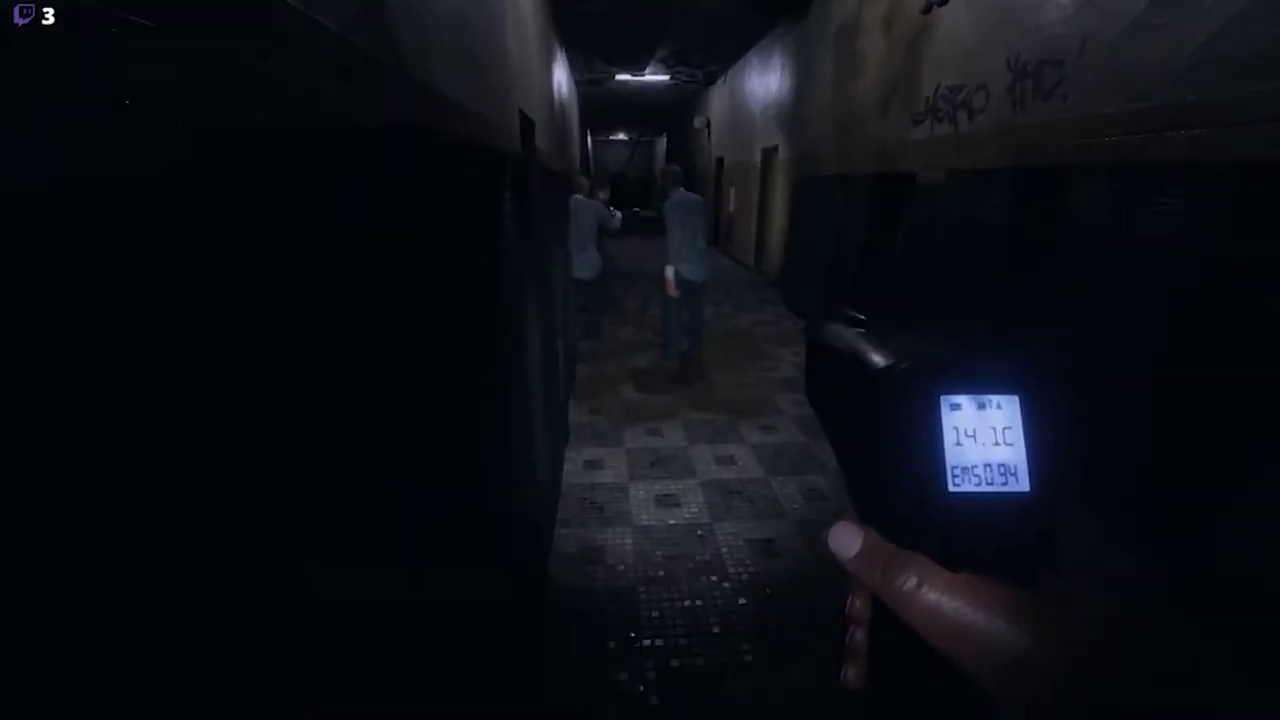
key(w)
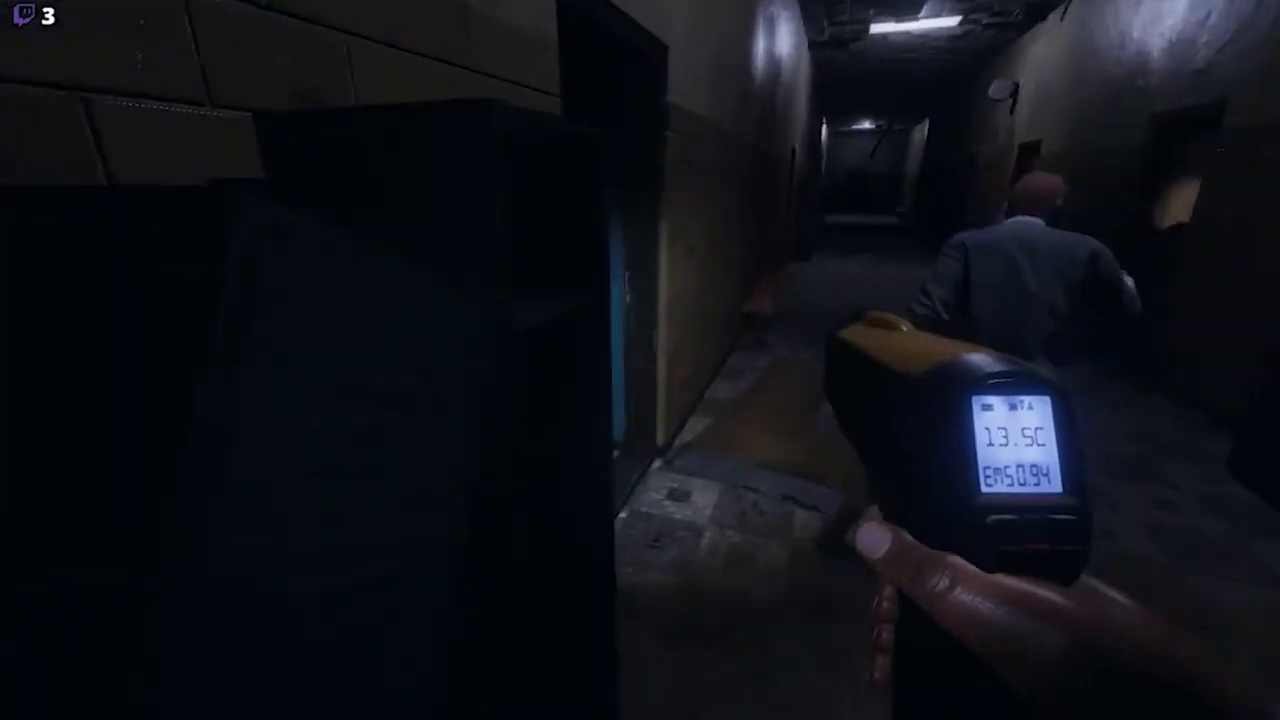
key(w)
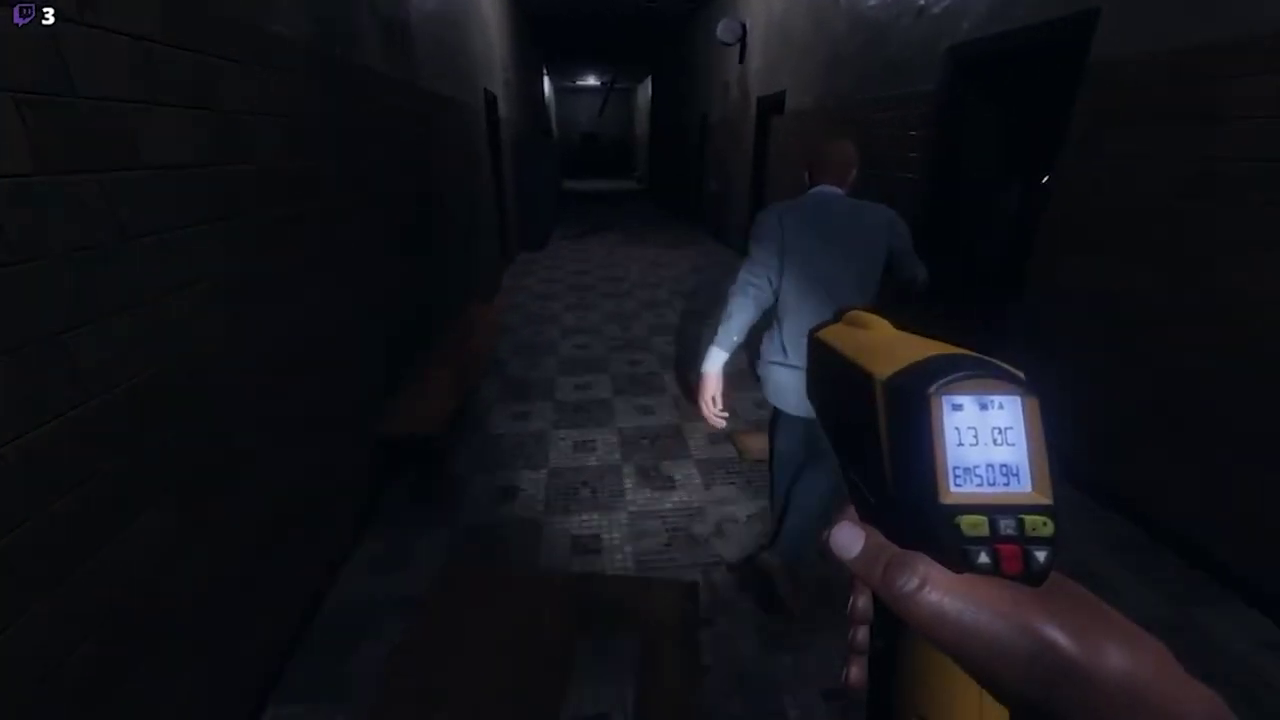
key(w)
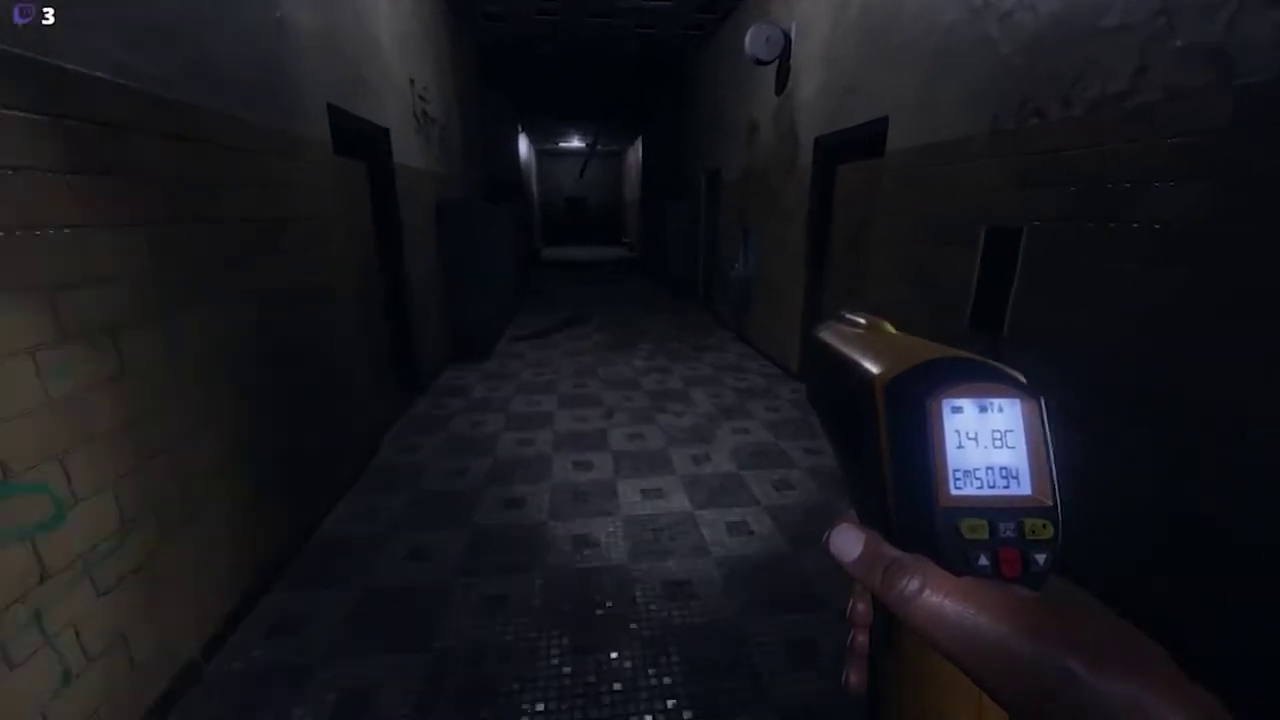
key(w)
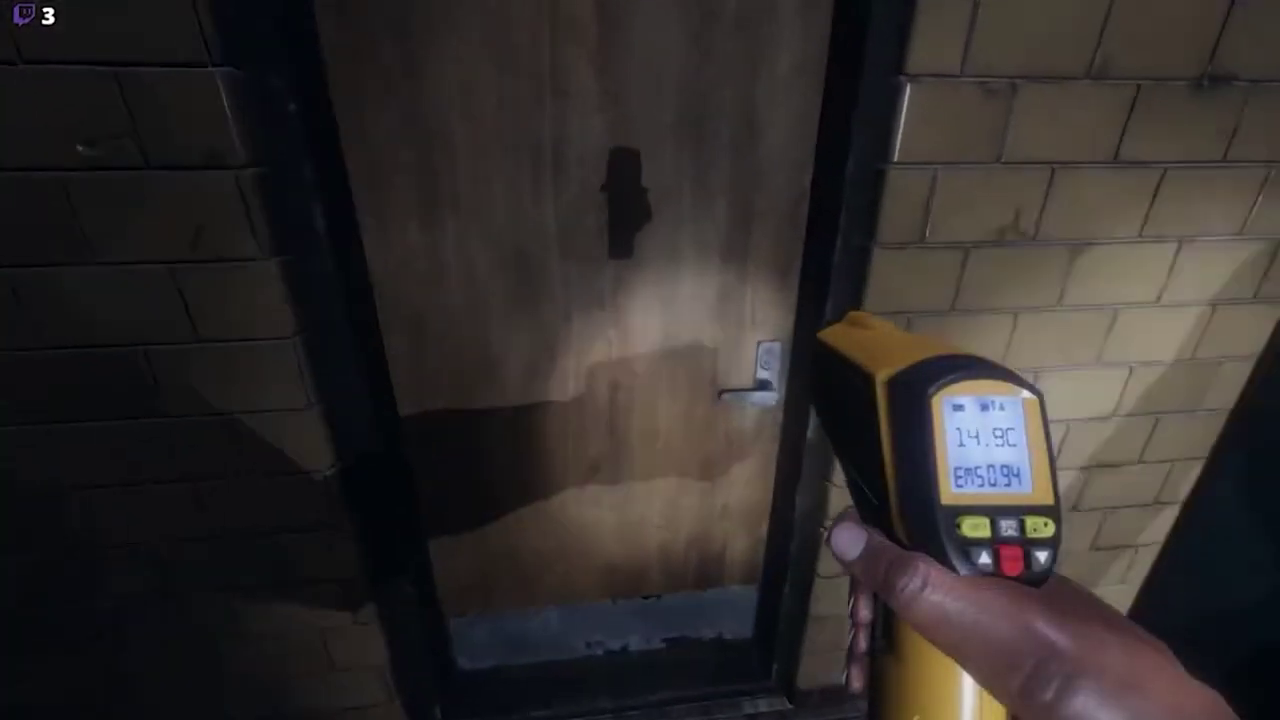
drag(640, 360, 200, 360)
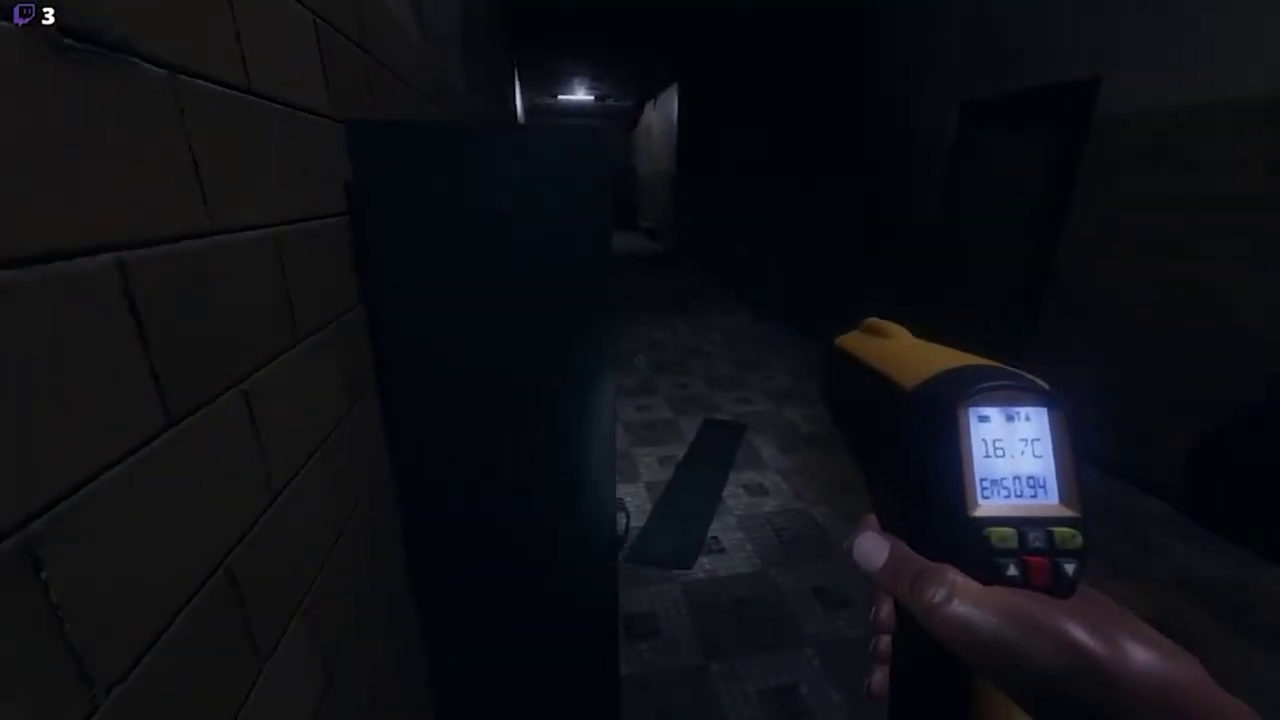
drag(640, 360, 900, 360)
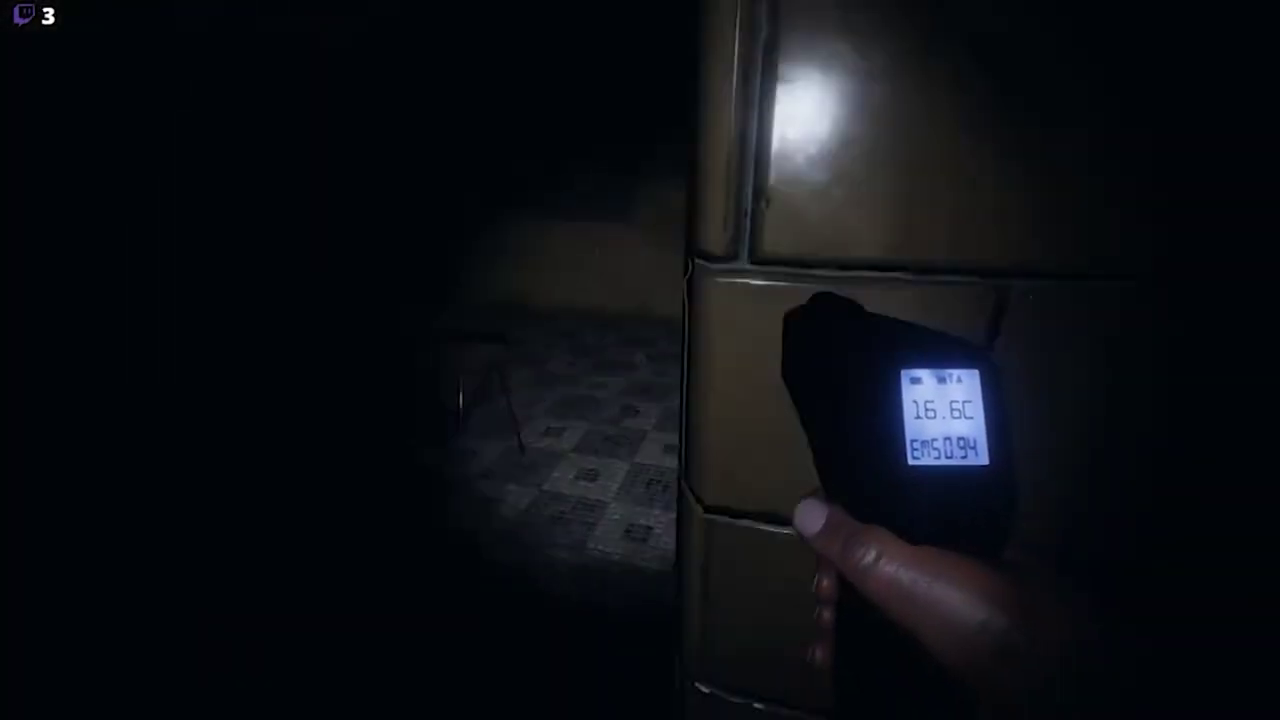
key(w)
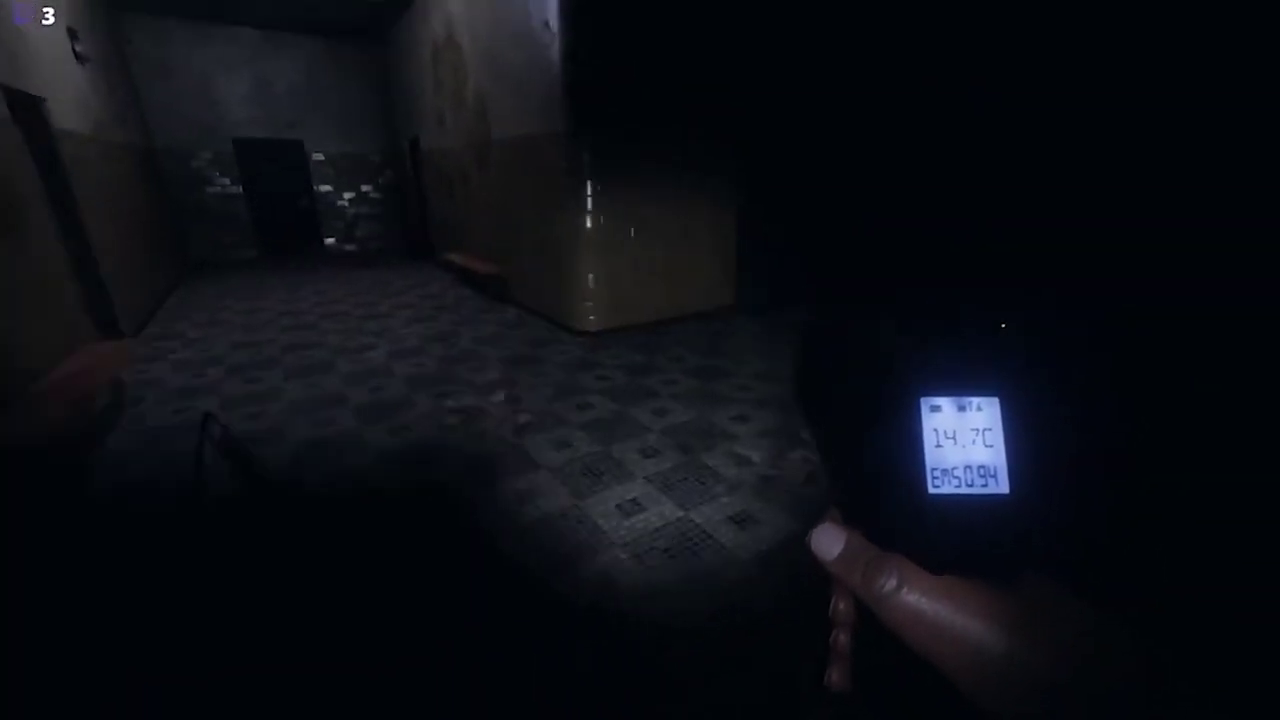
key(w)
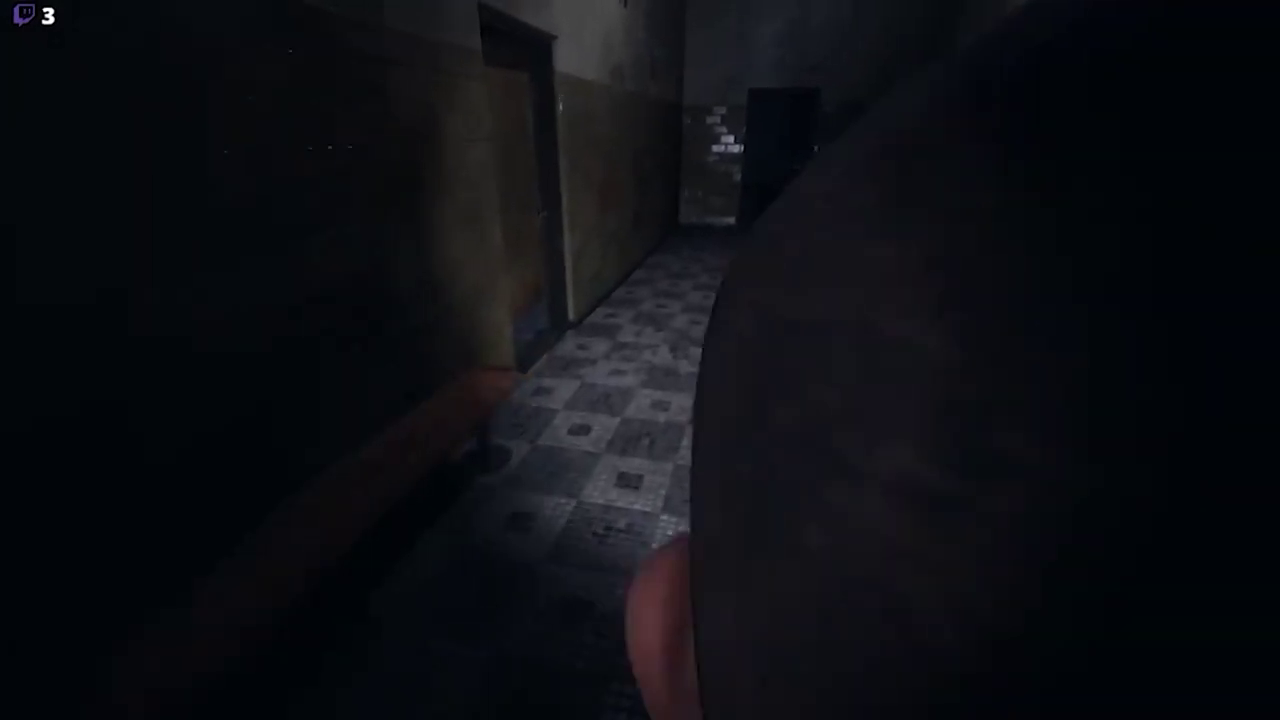
key(w)
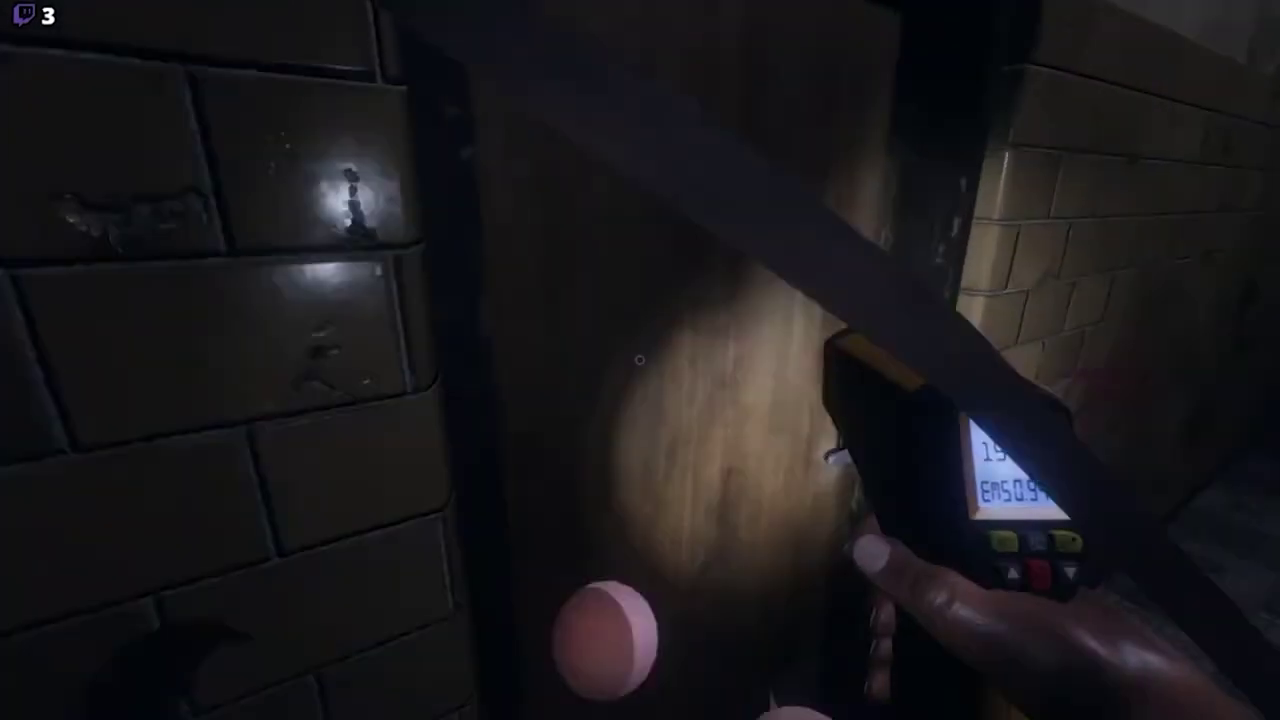
key(w)
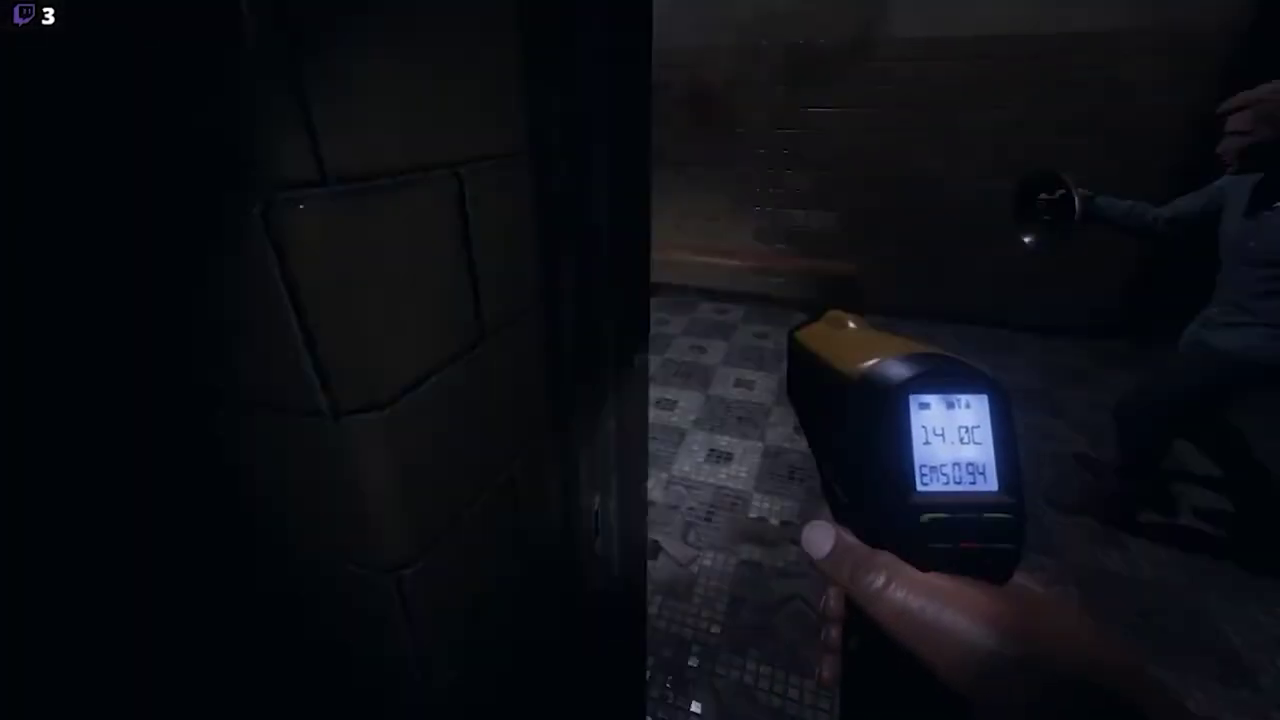
key(w)
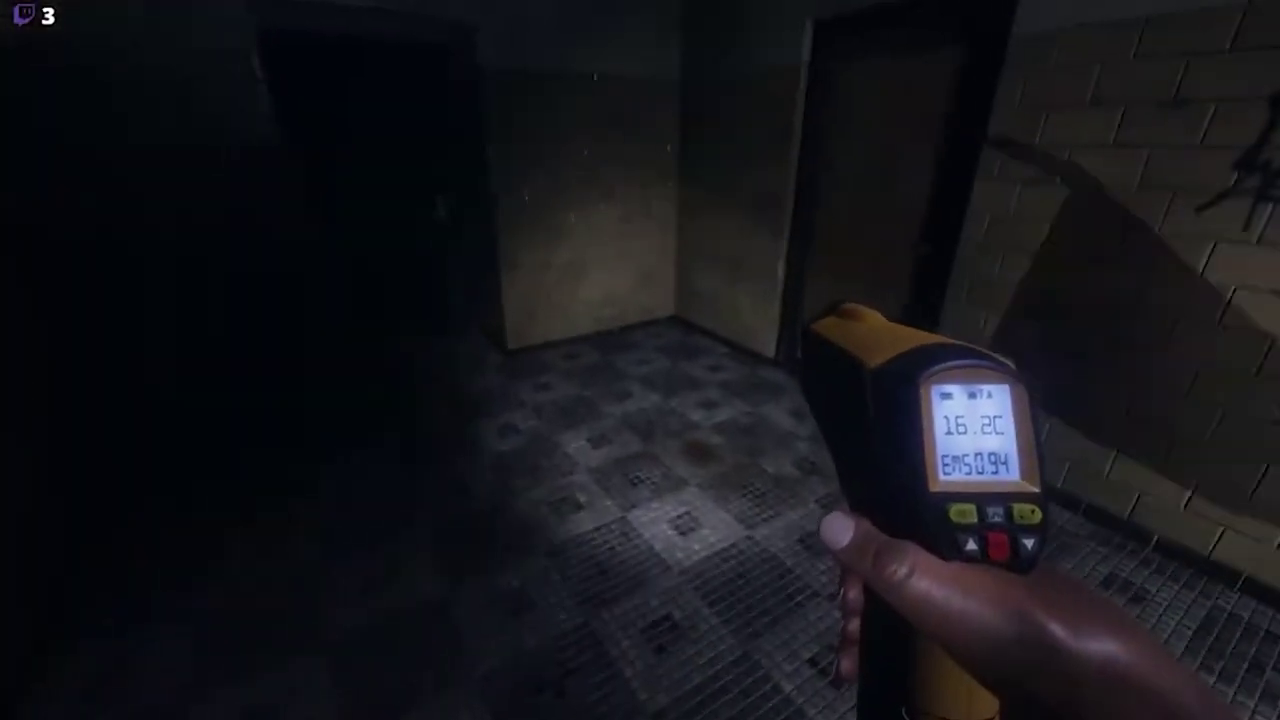
key(w)
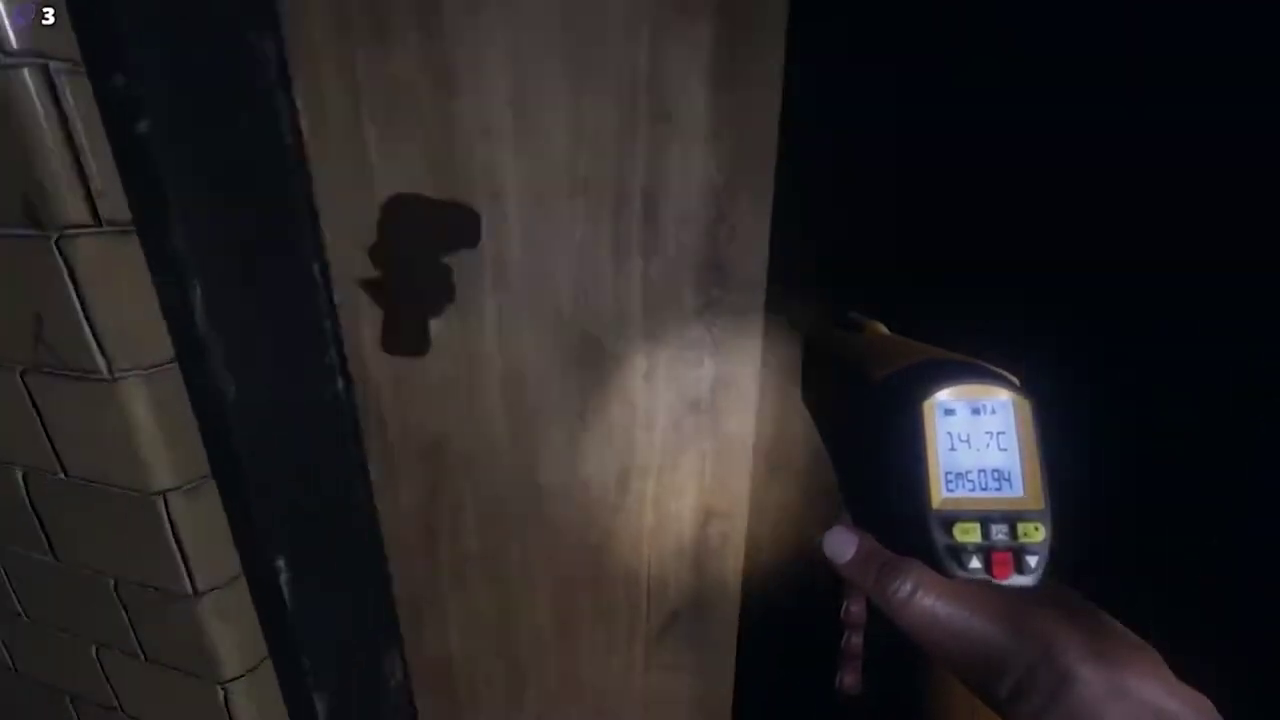
key(w)
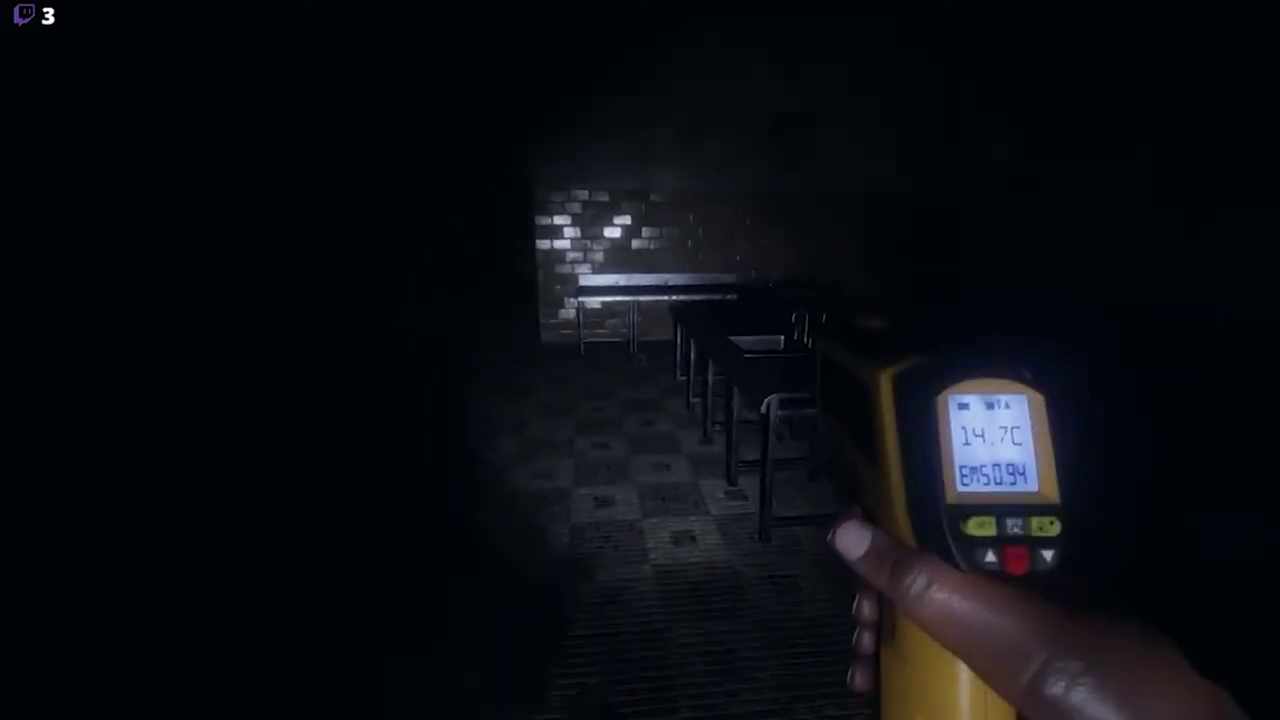
key(w)
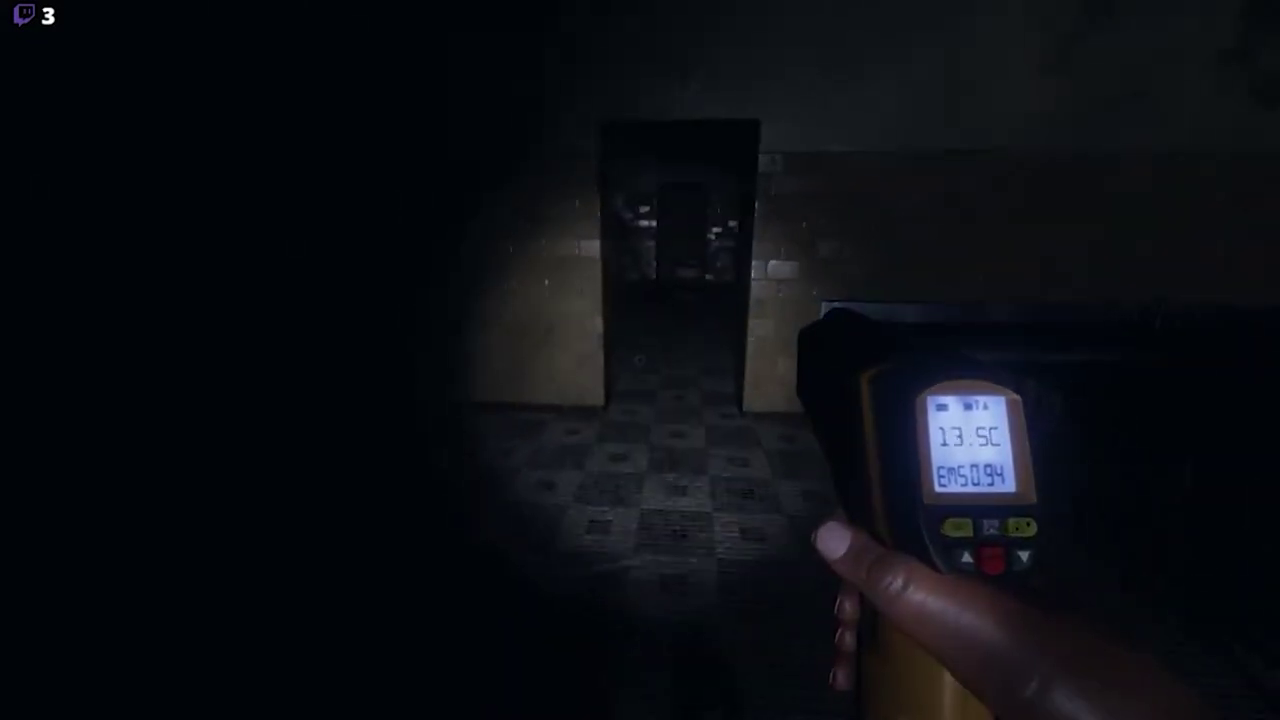
key(w)
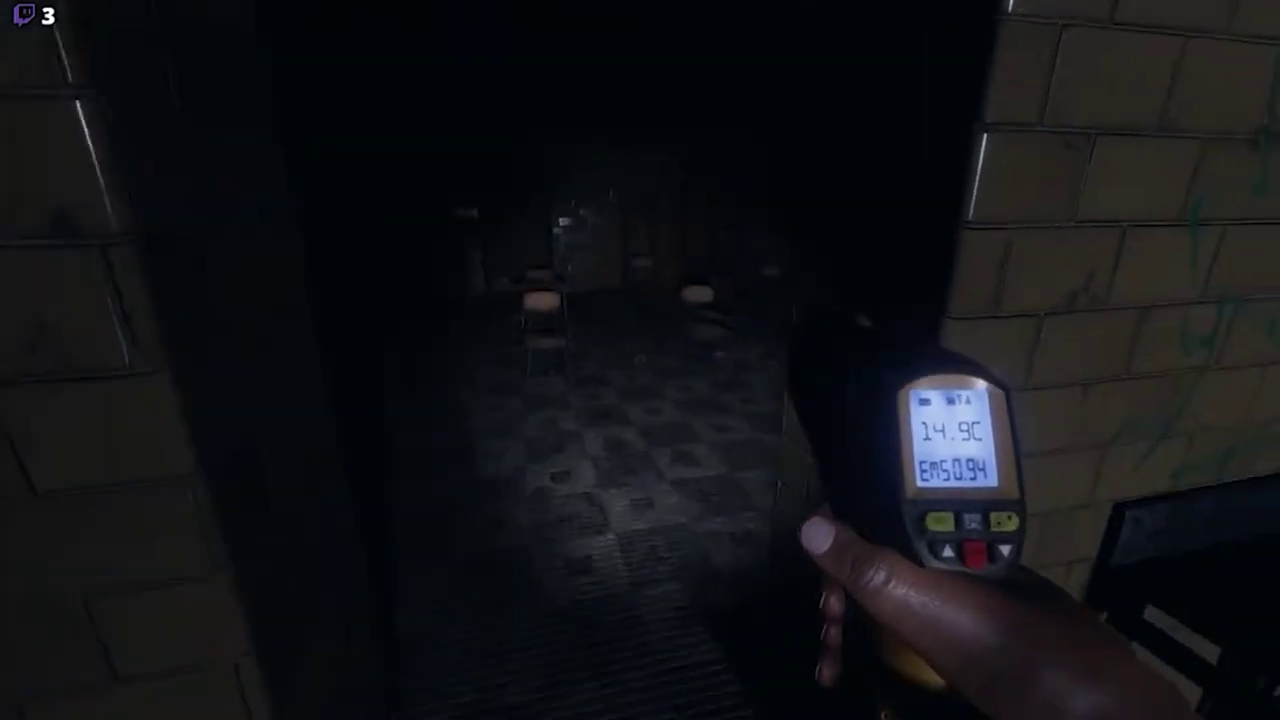
key(w)
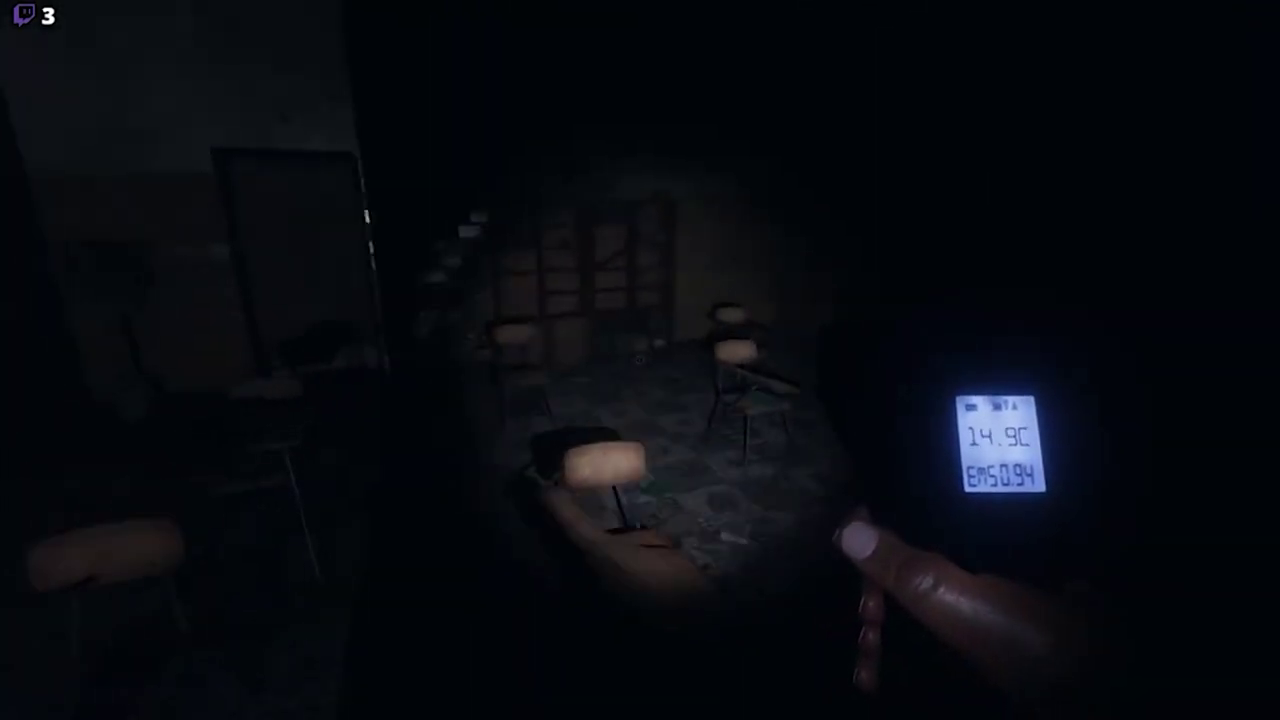
key(w)
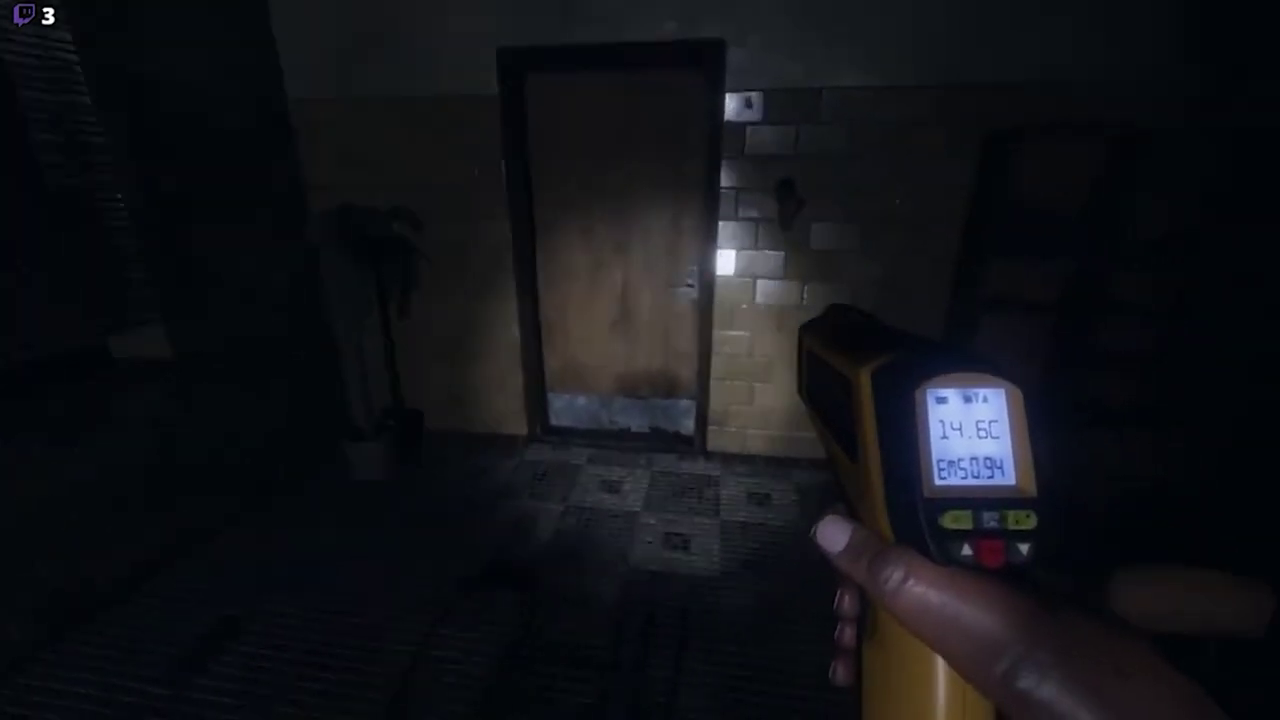
key(w)
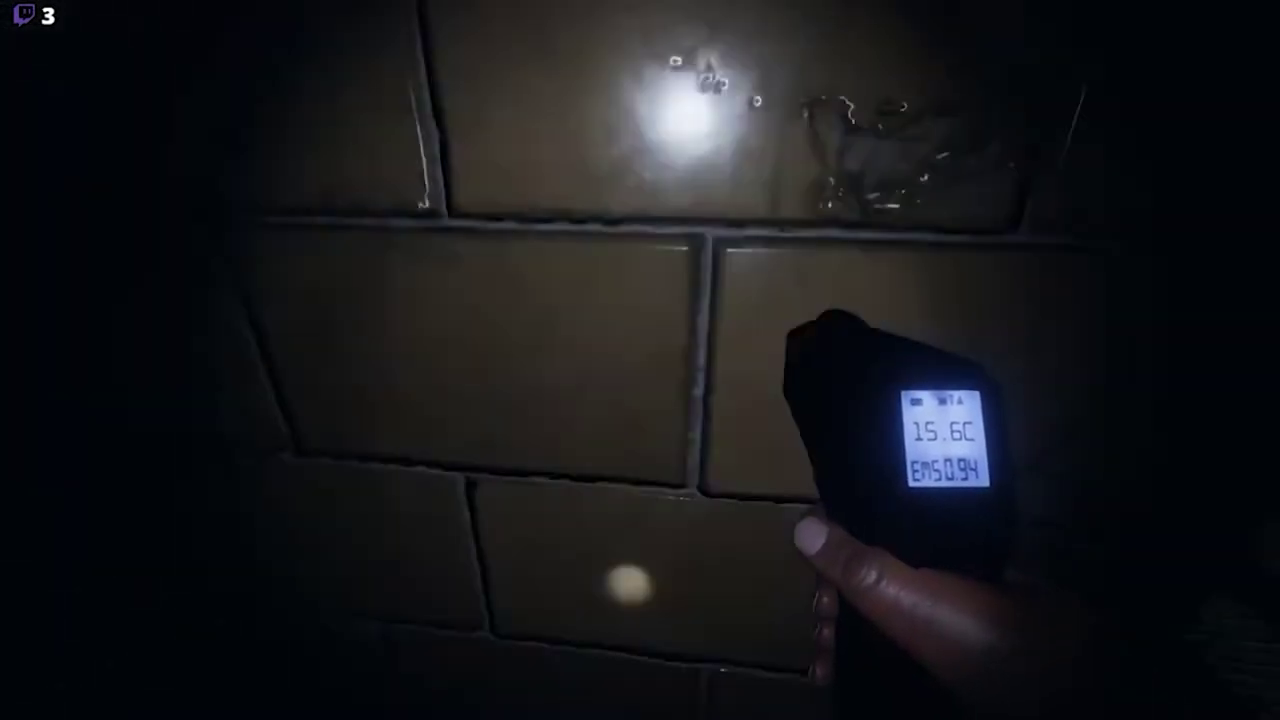
key(w)
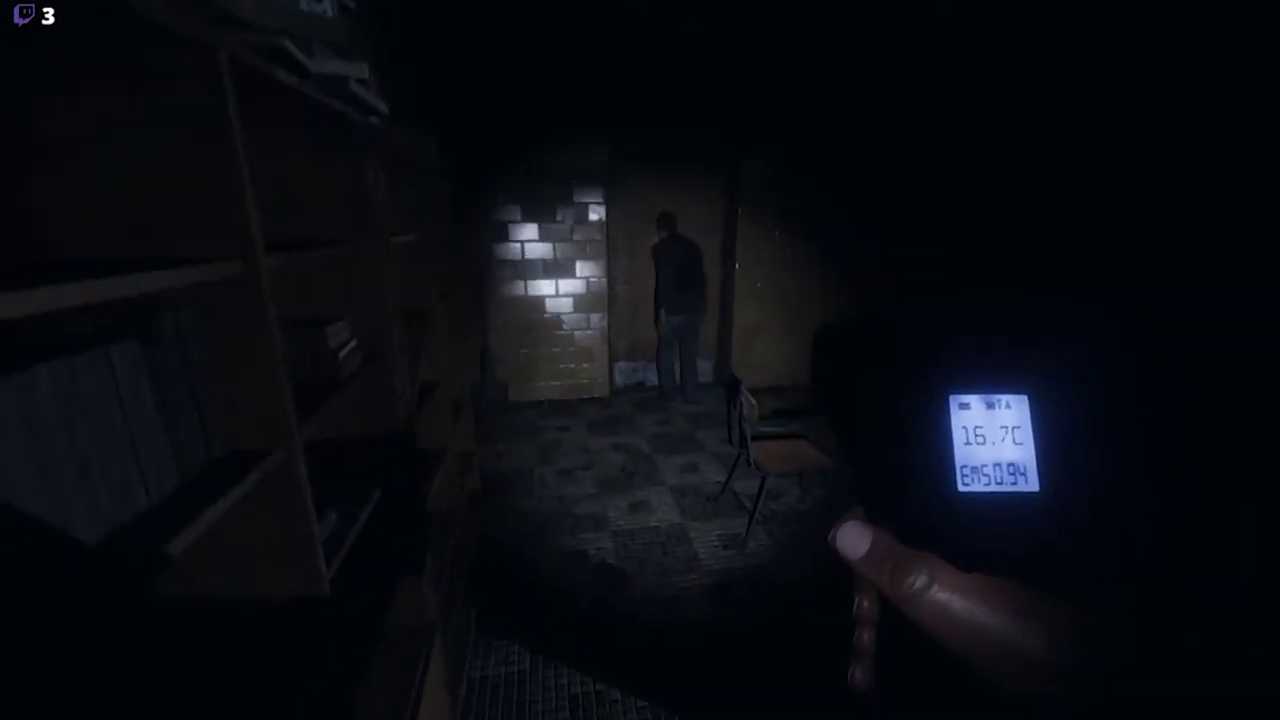
key(w)
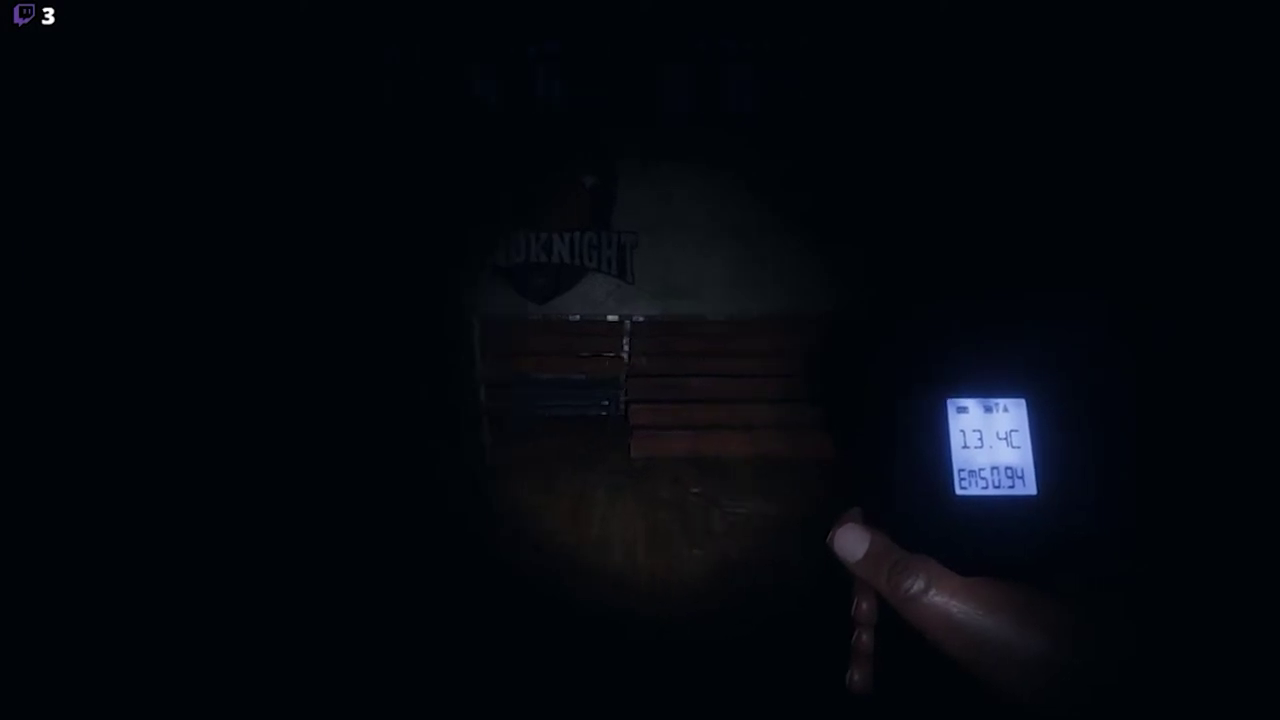
key(w)
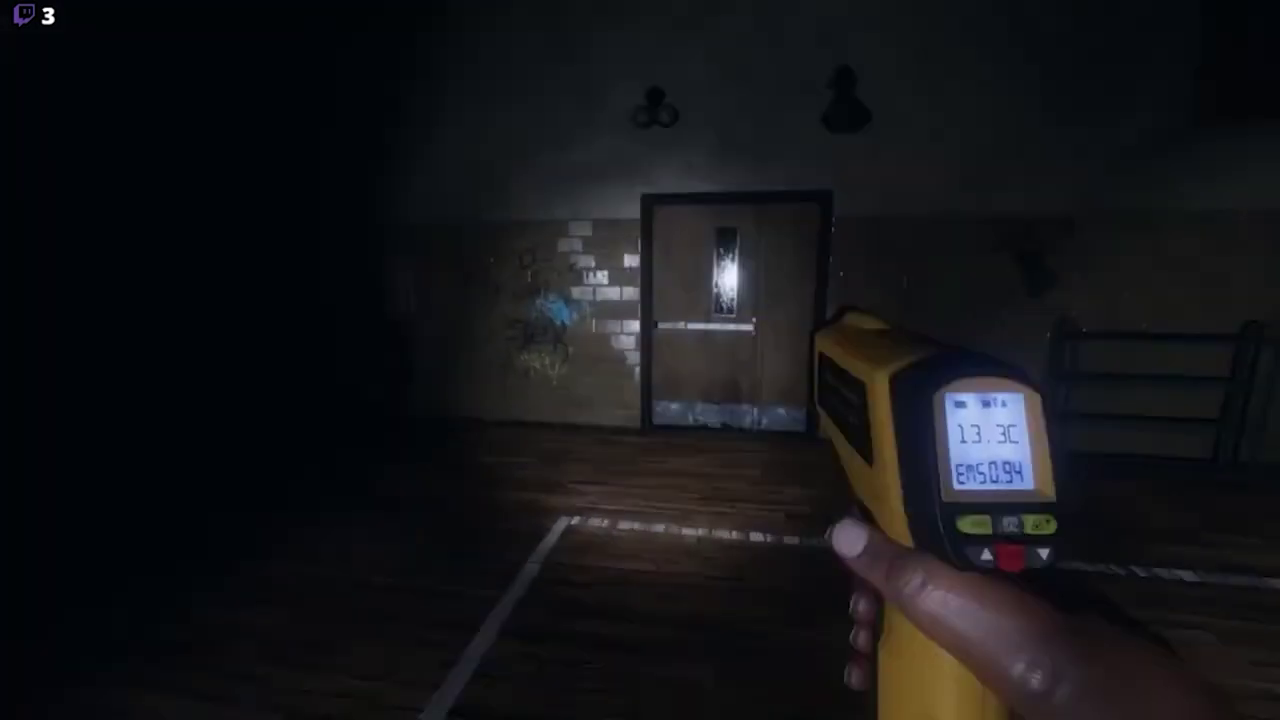
key(w)
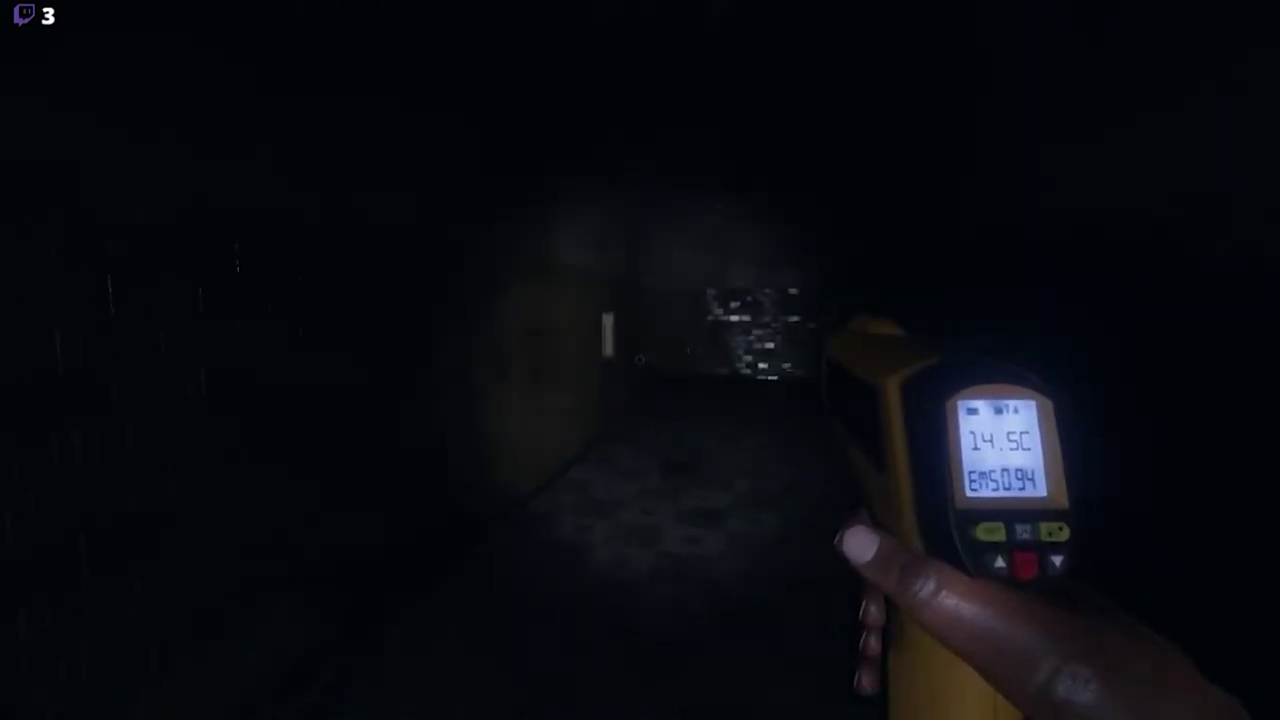
key(w)
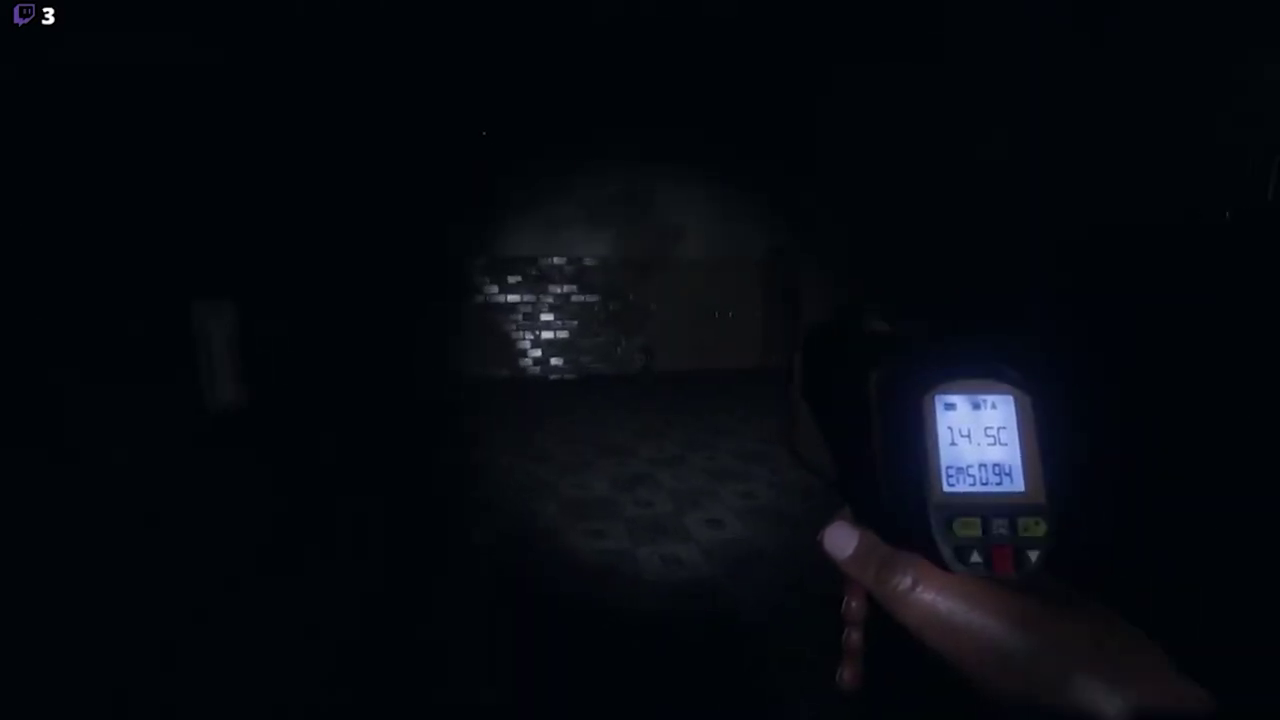
key(w)
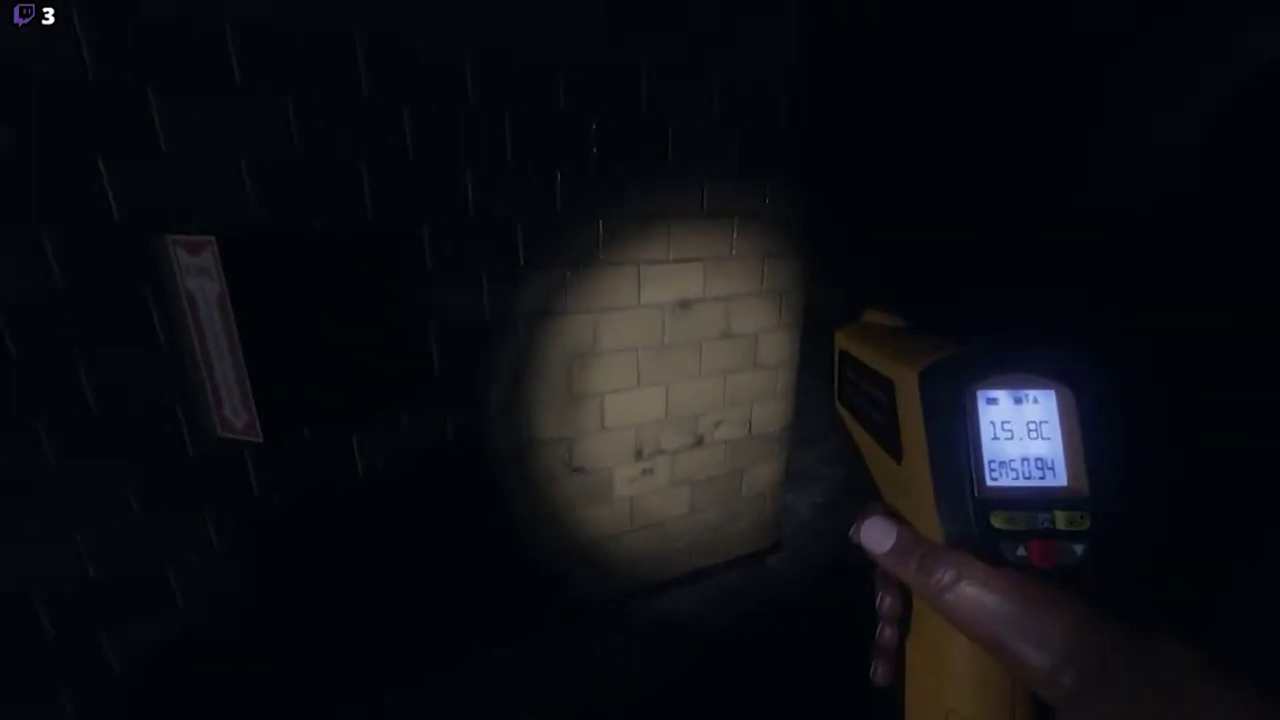
key(w)
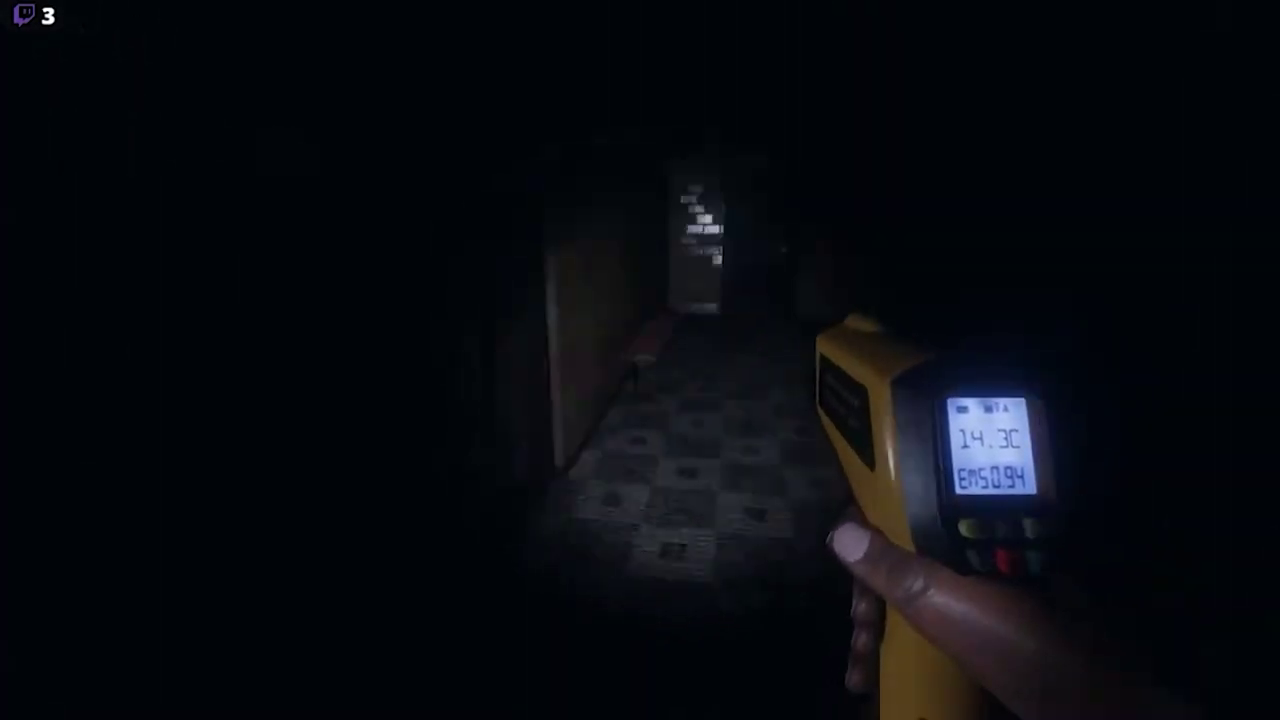
key(w)
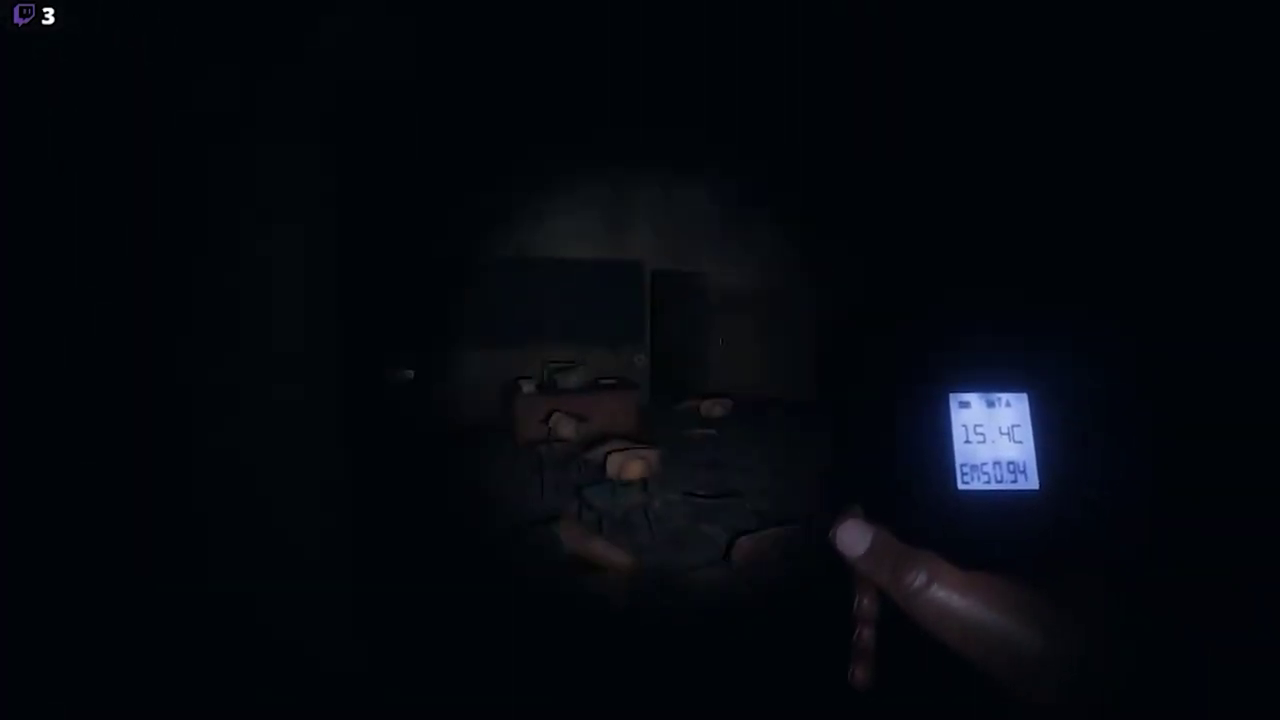
key(w)
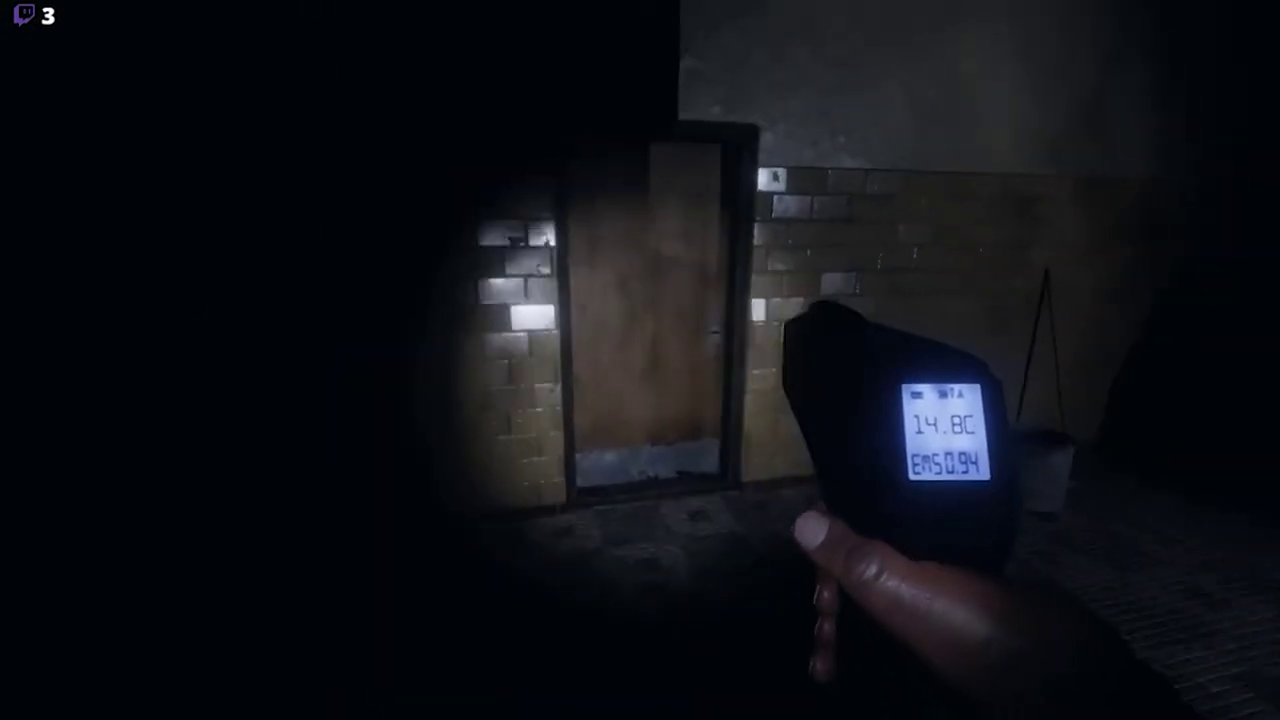
key(w)
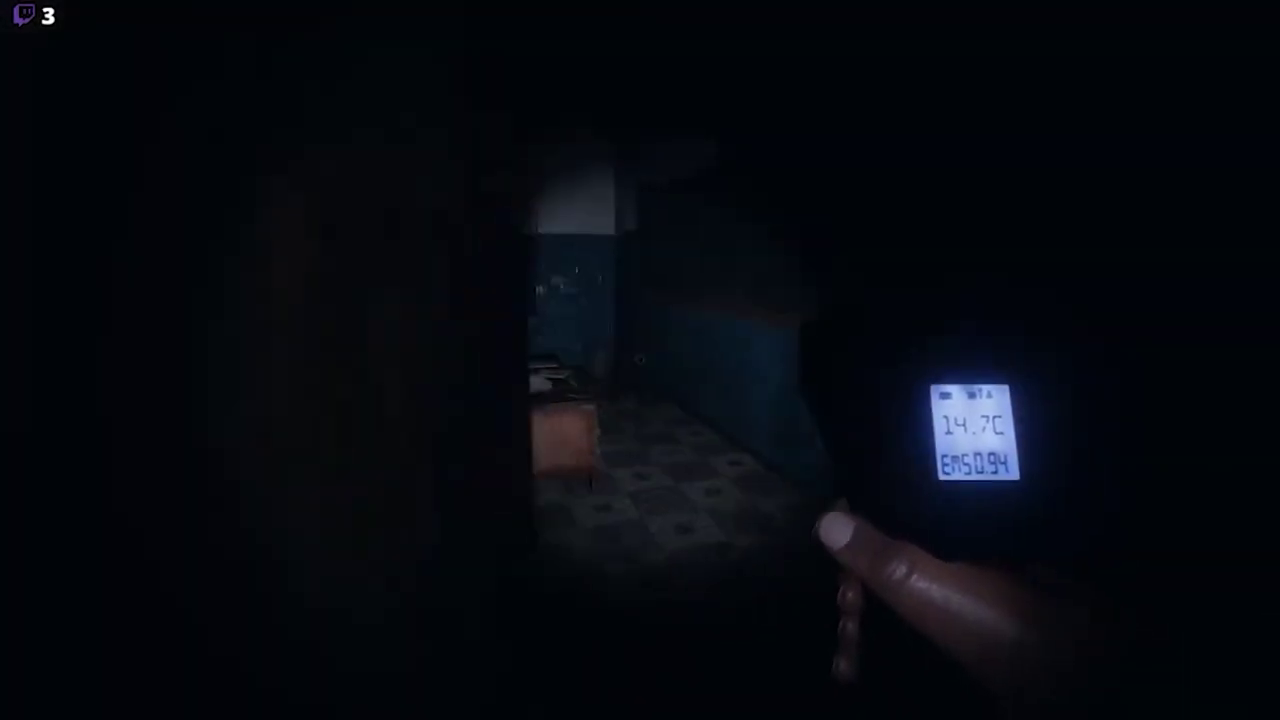
key(w)
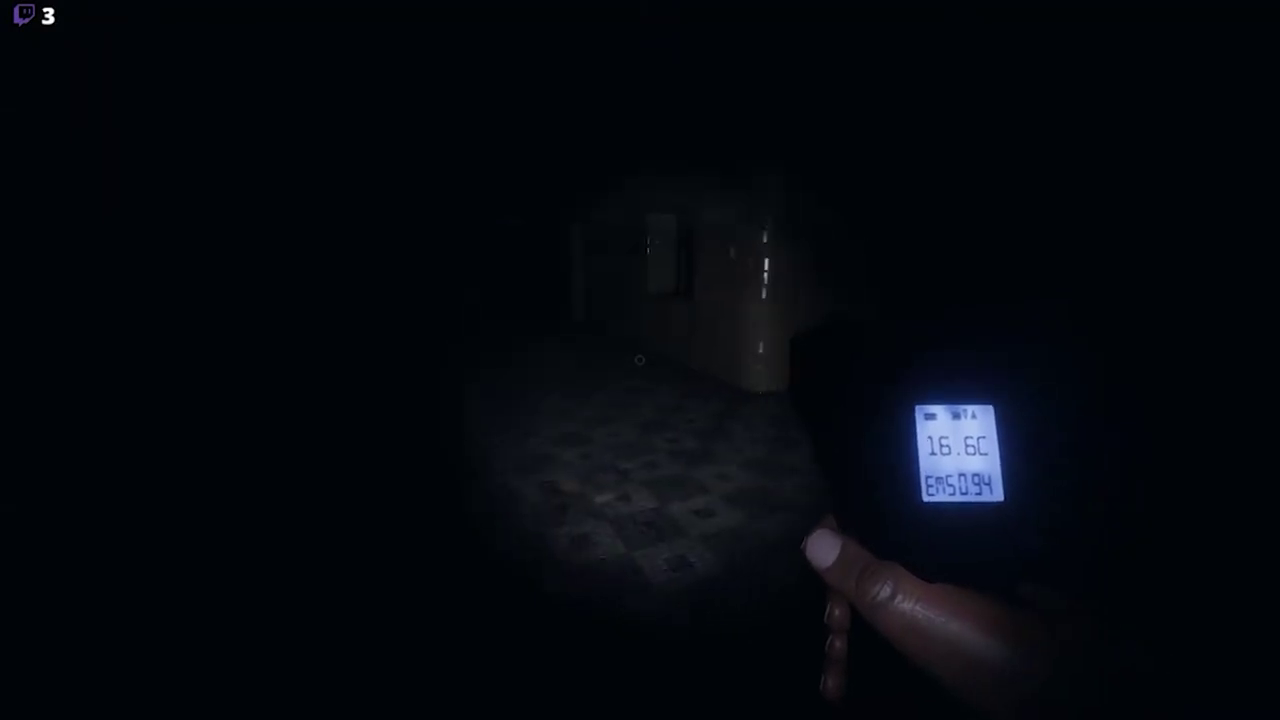
key(w)
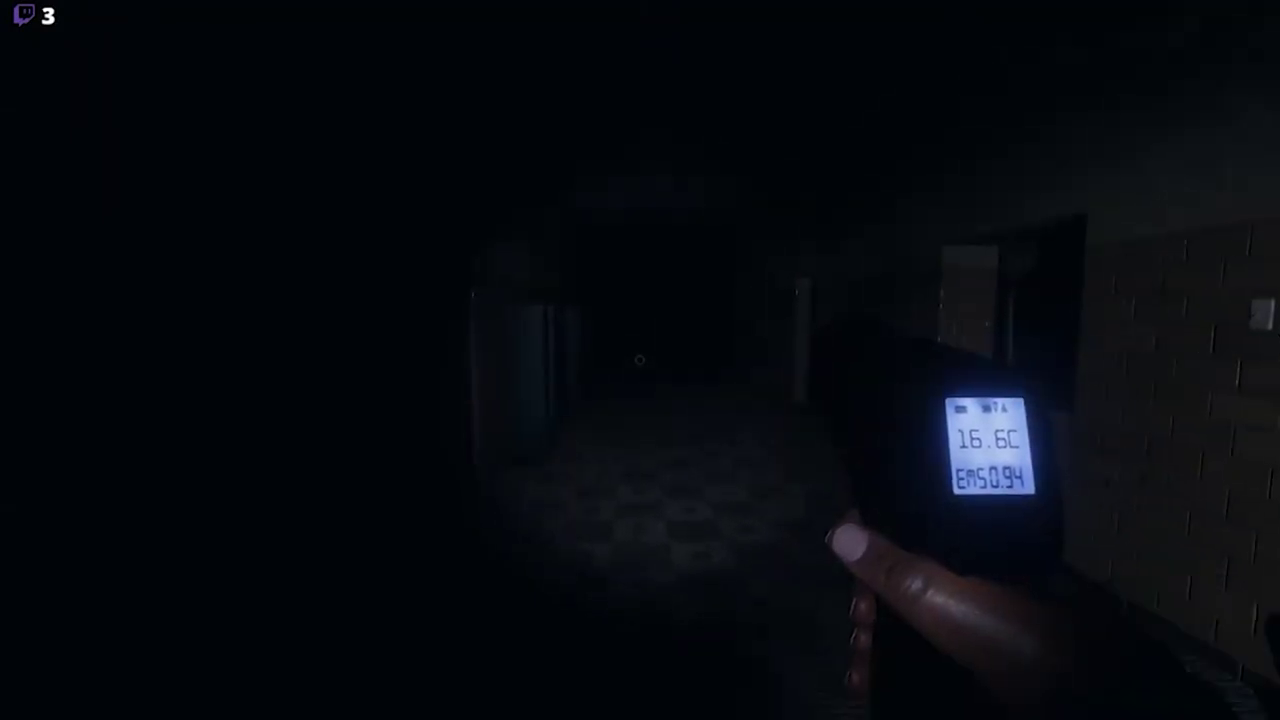
key(w)
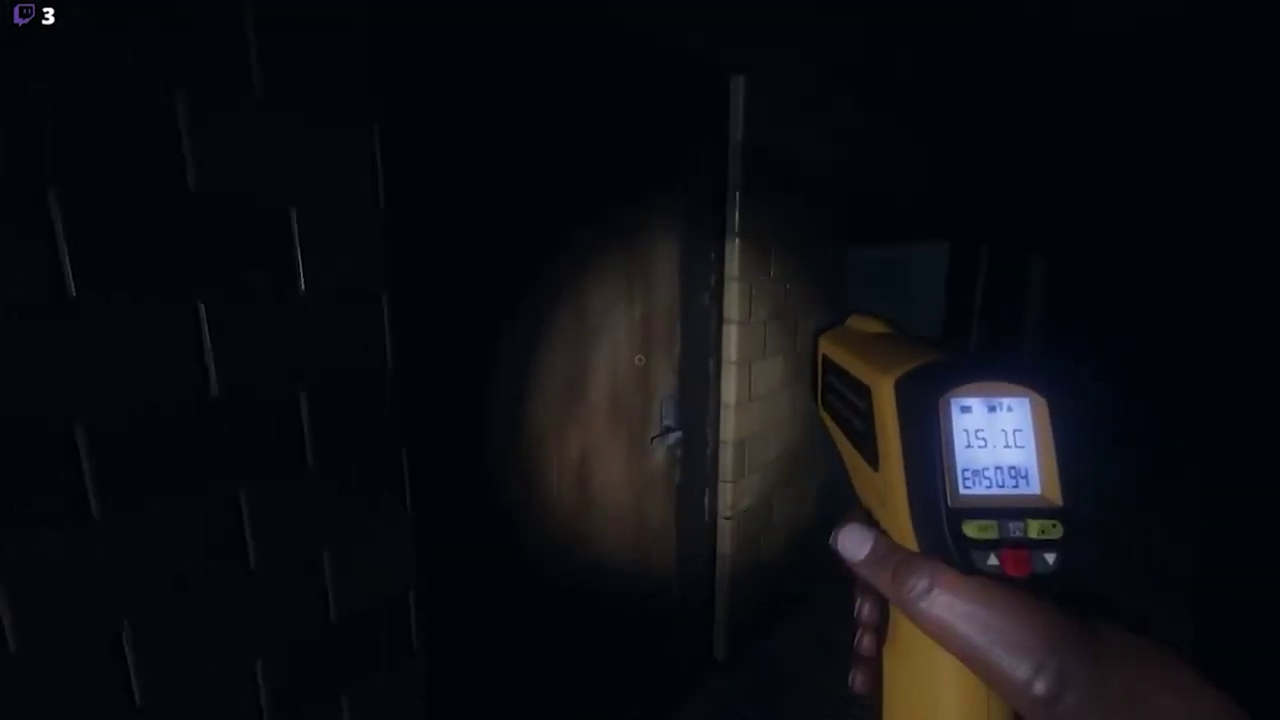
key(w)
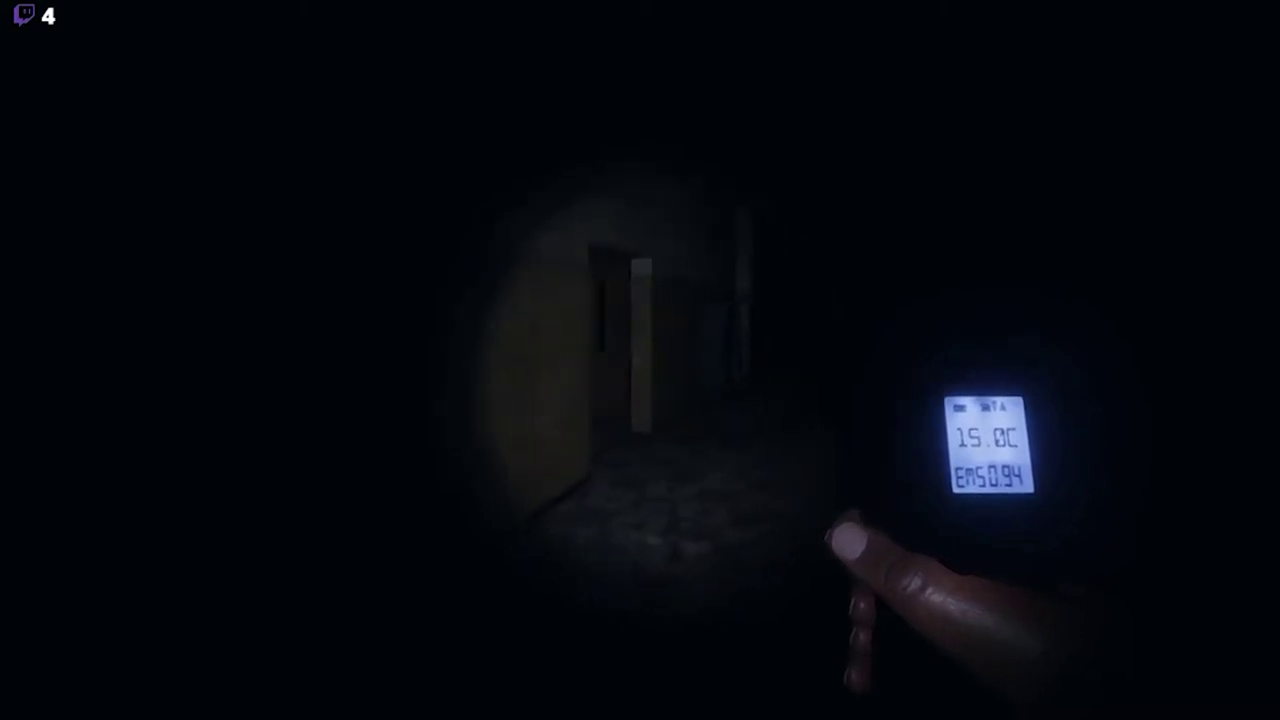
key(w)
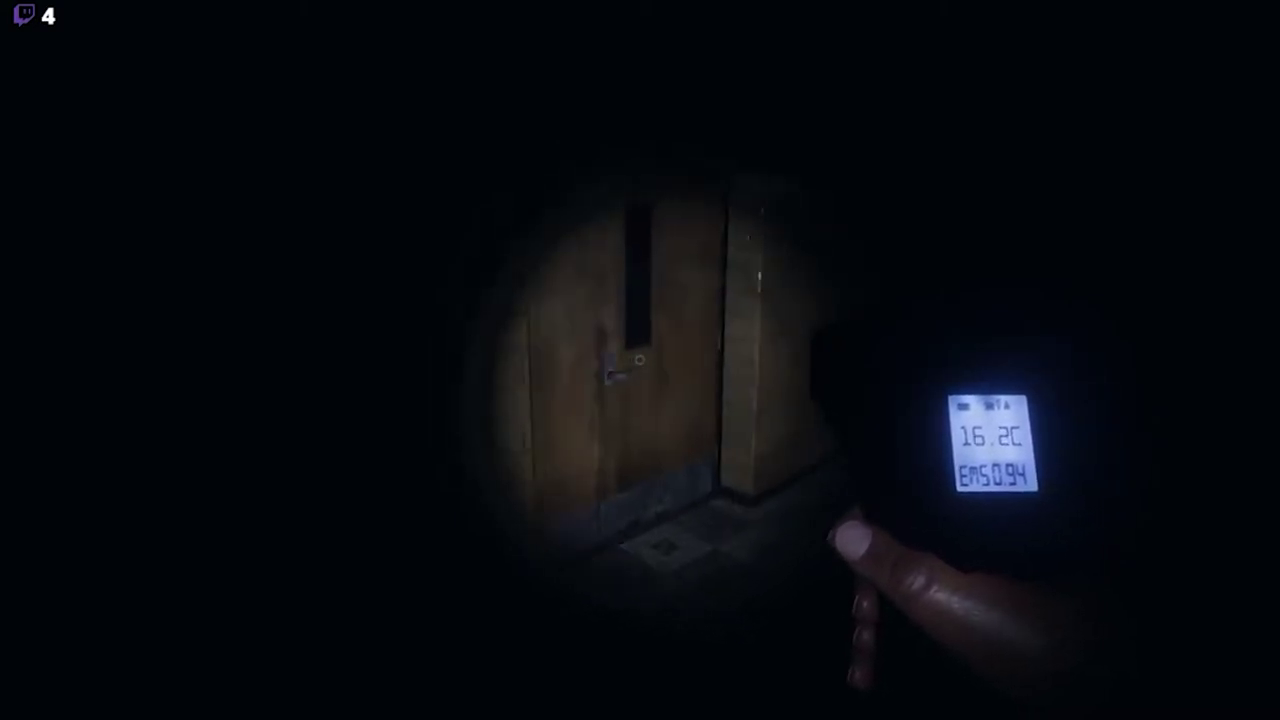
key(w)
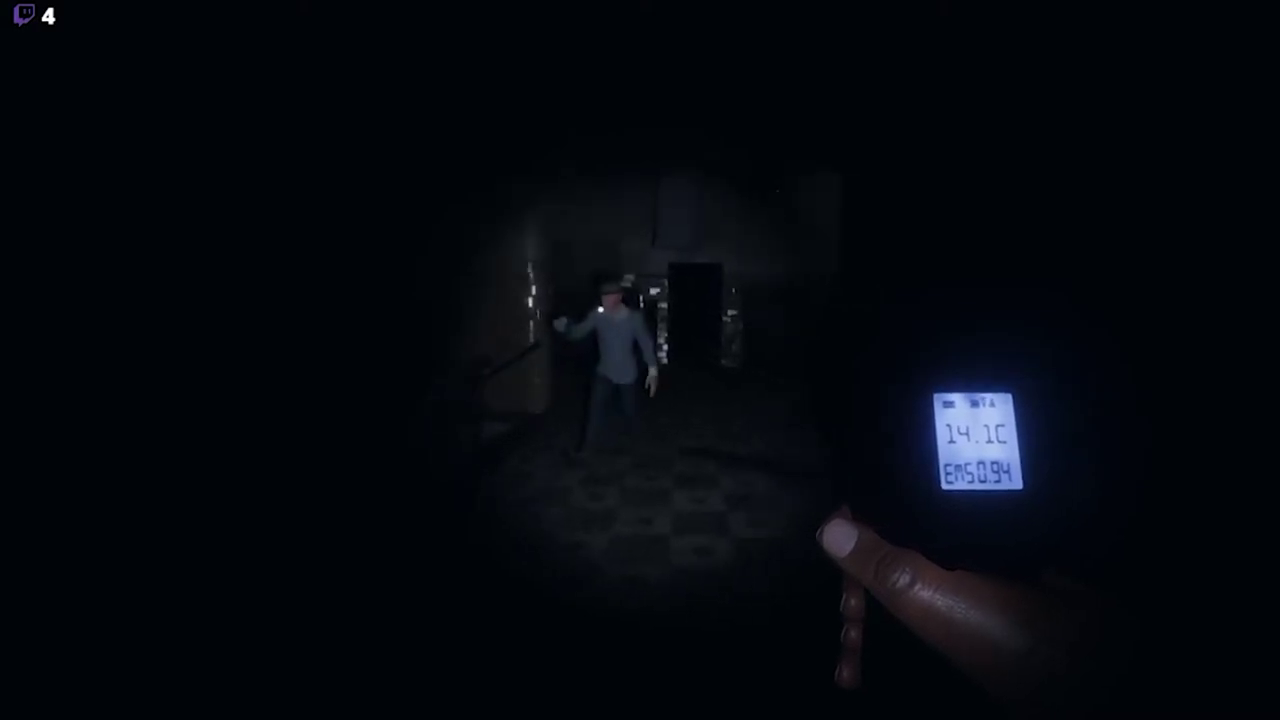
key(w)
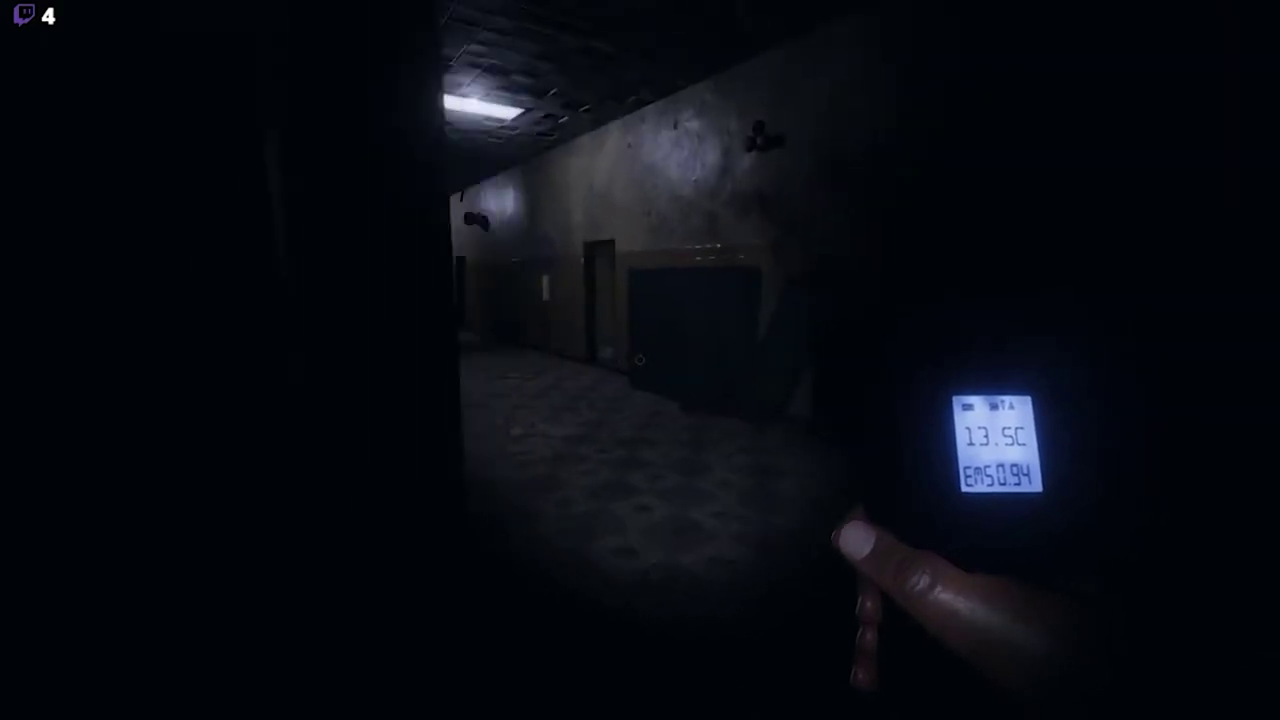
key(w)
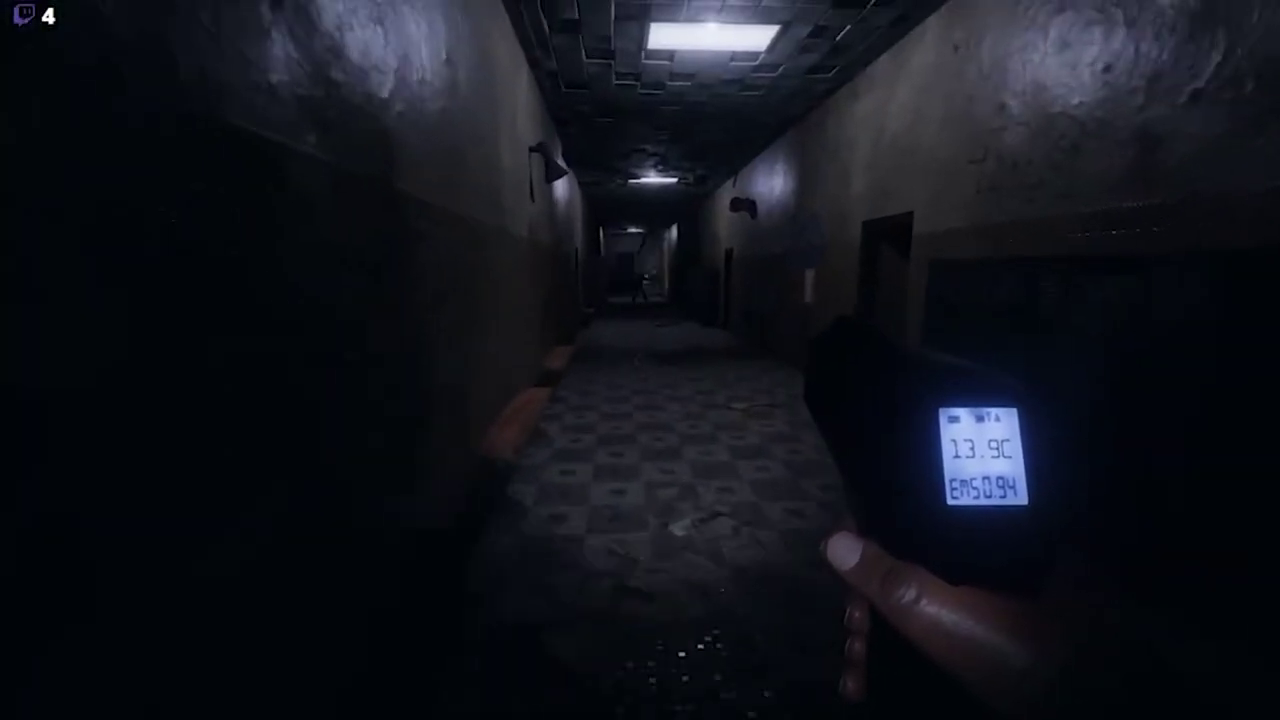
key(w)
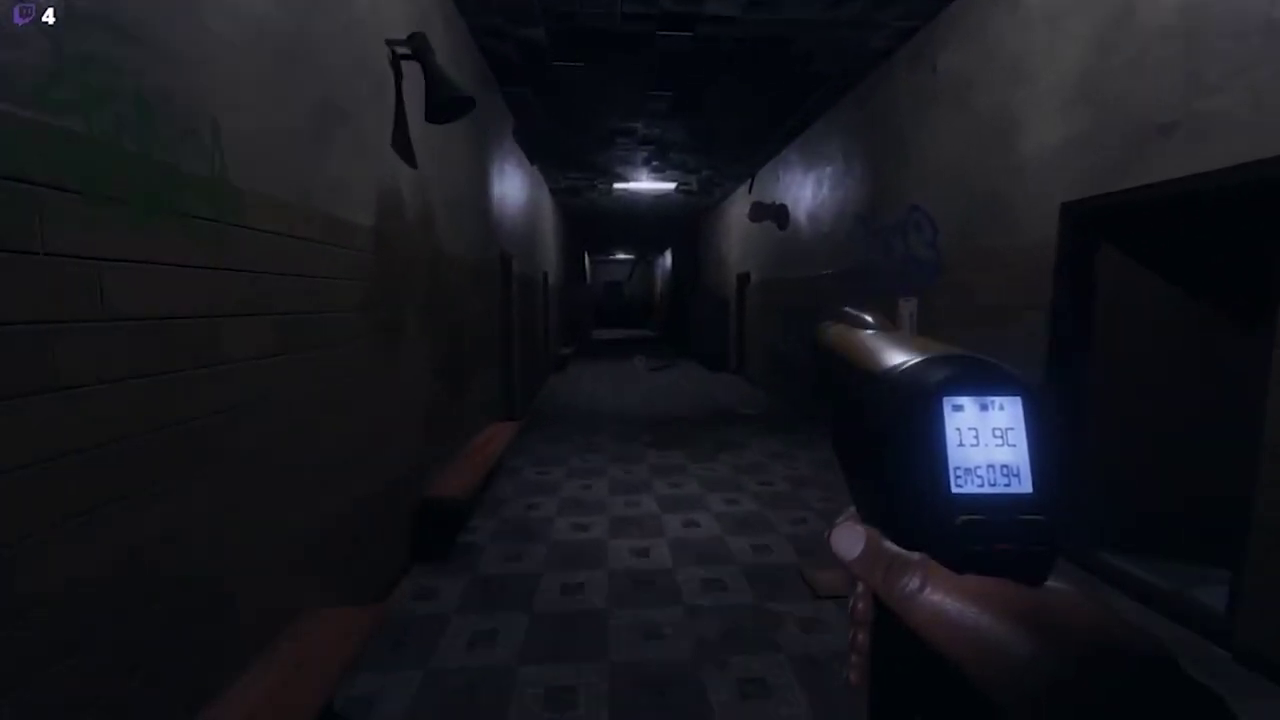
key(w)
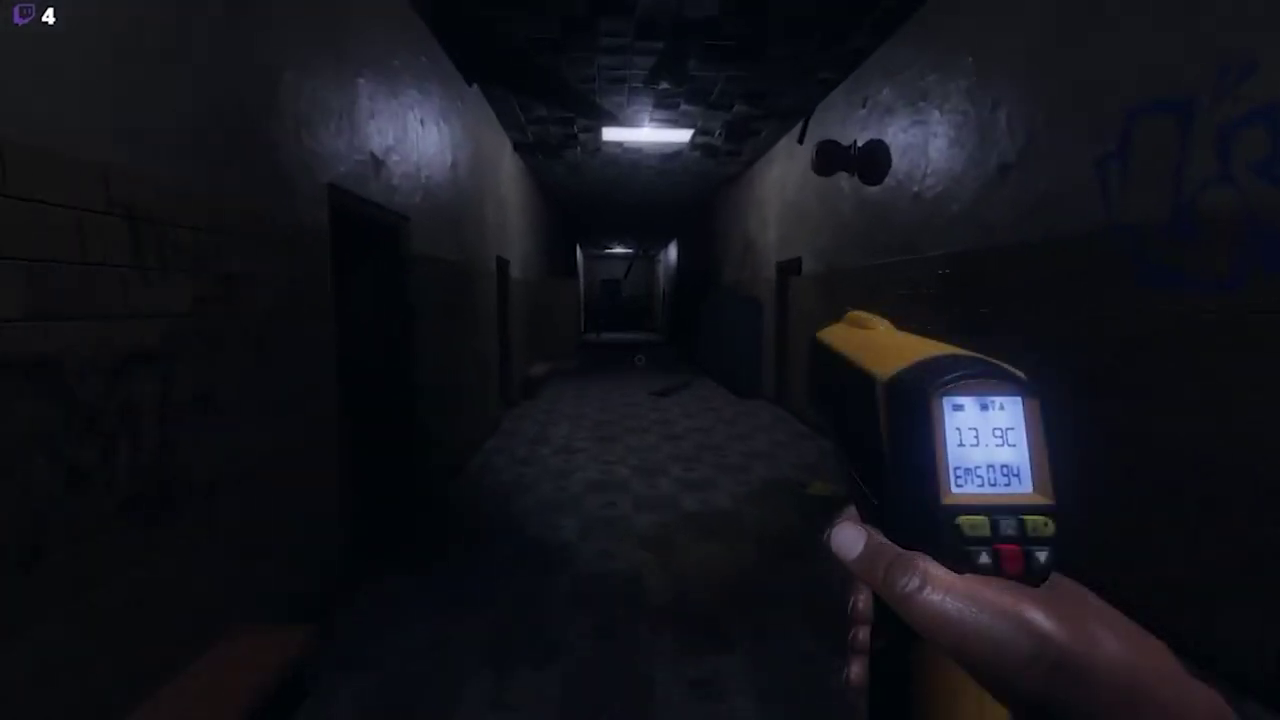
key(w)
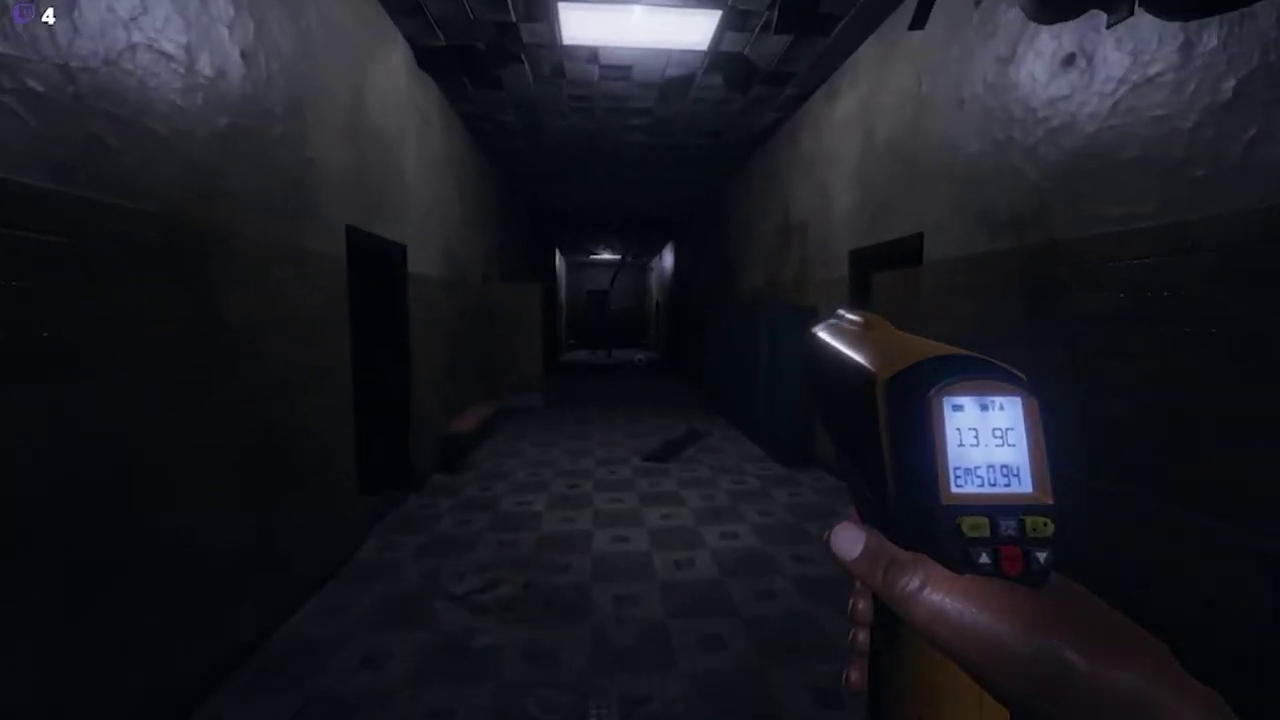
key(w)
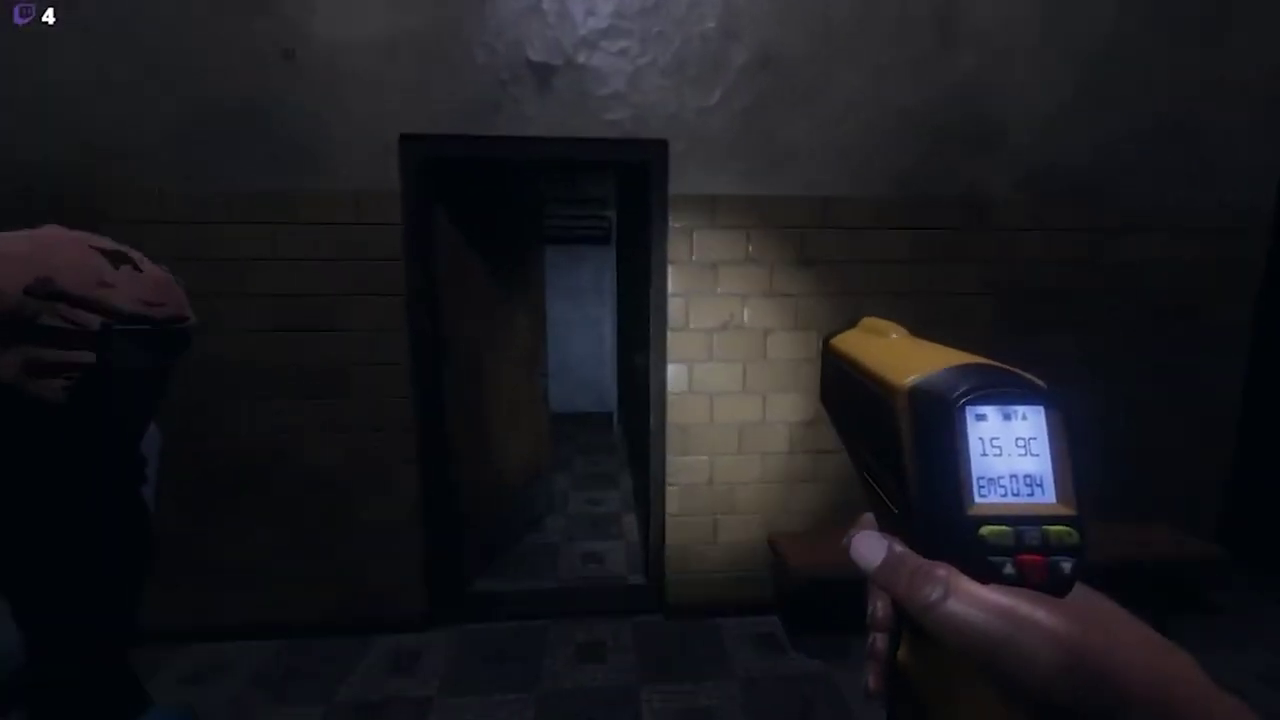
key(w)
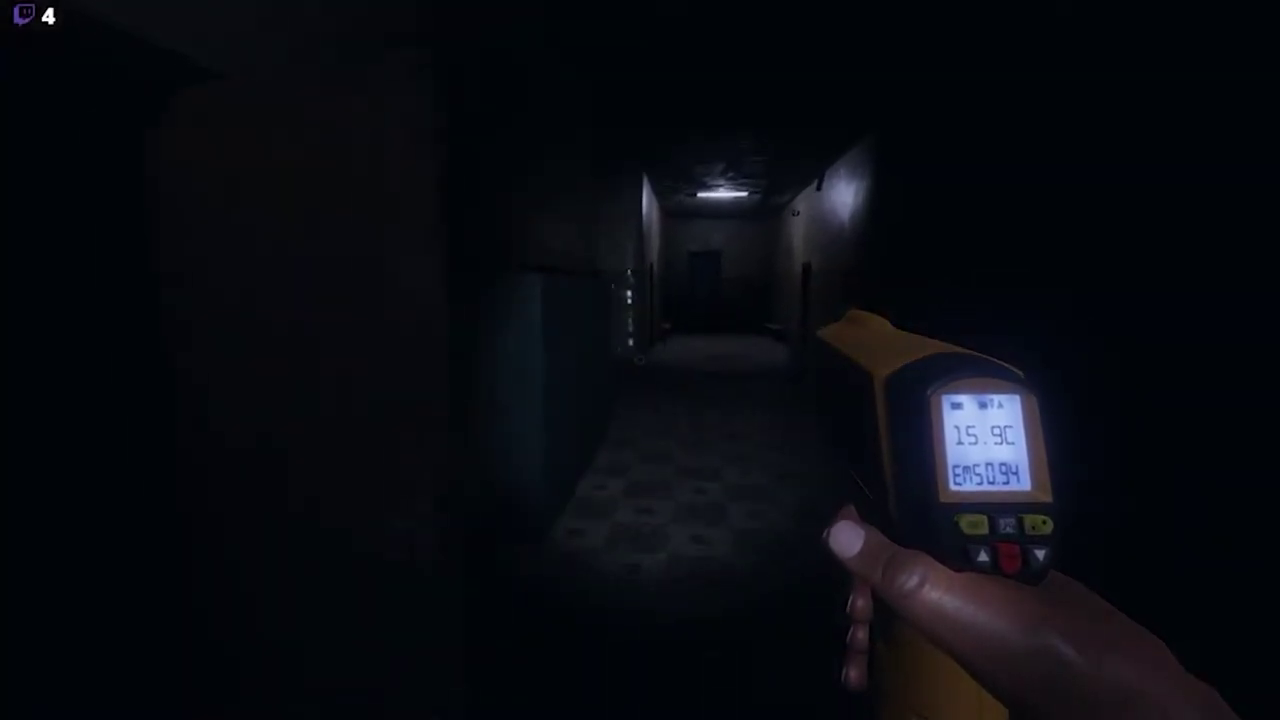
key(w)
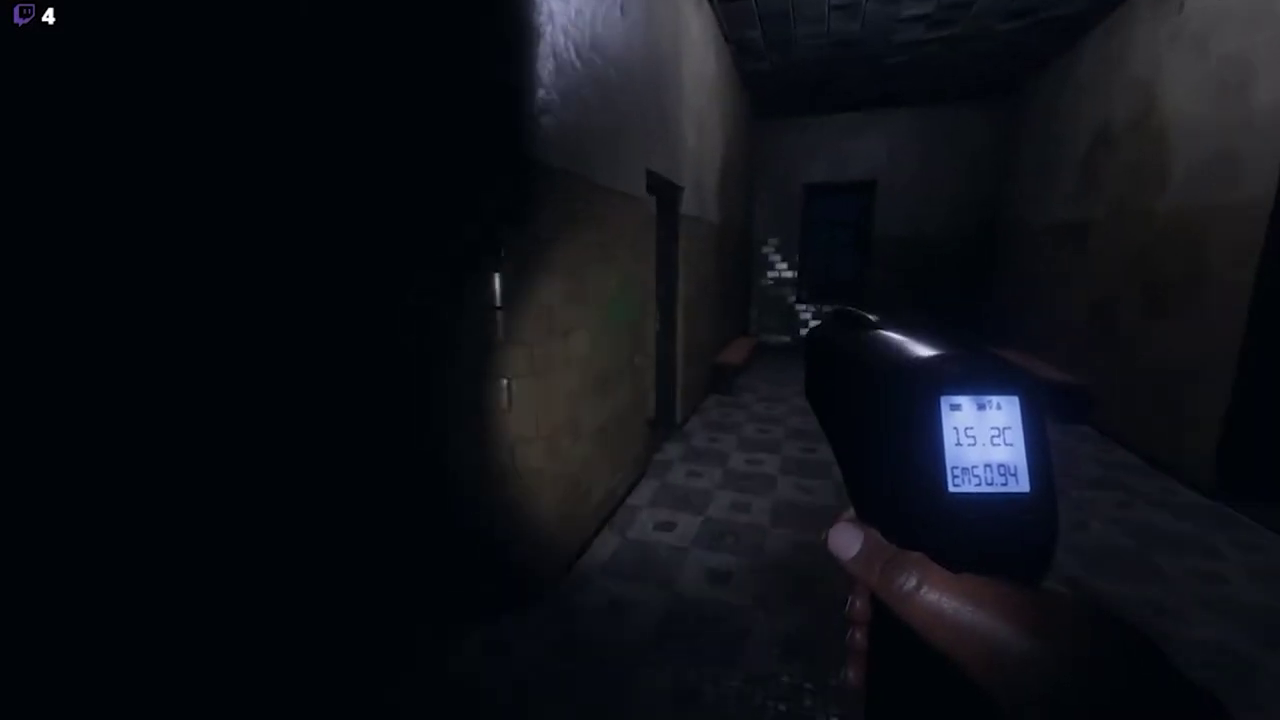
key(w)
key(w)
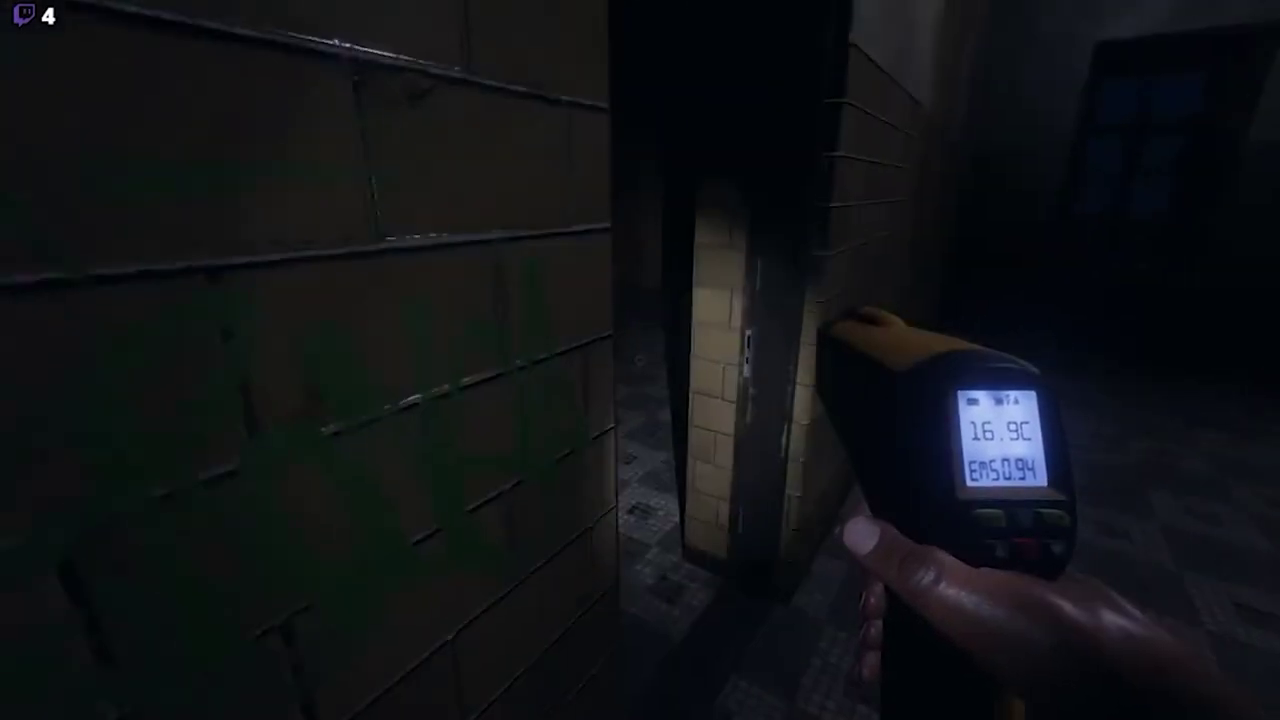
key(w)
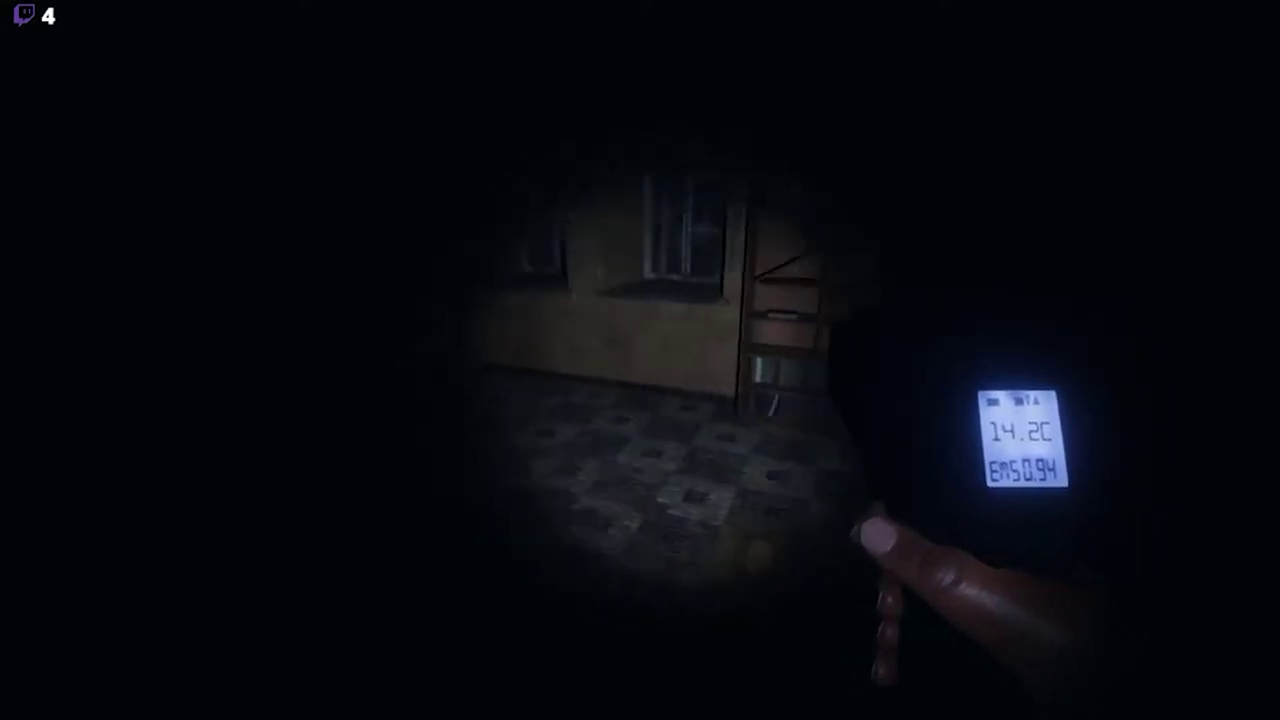
key(w)
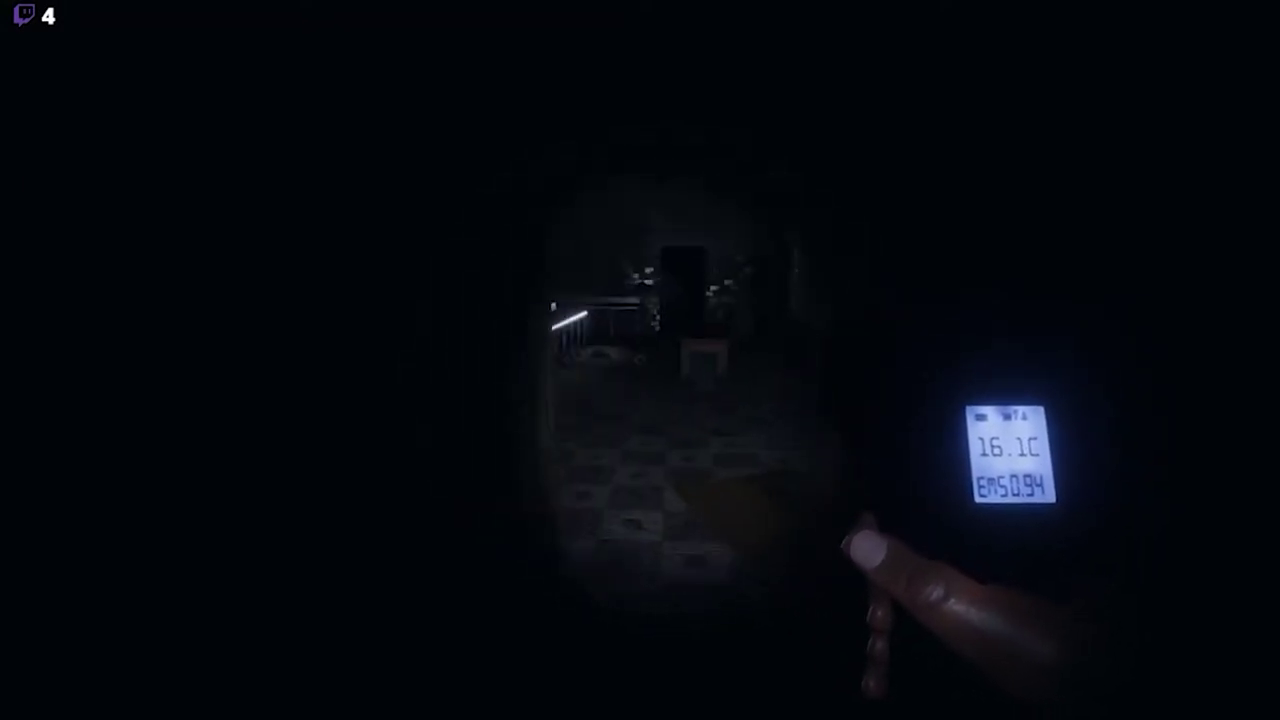
key(w)
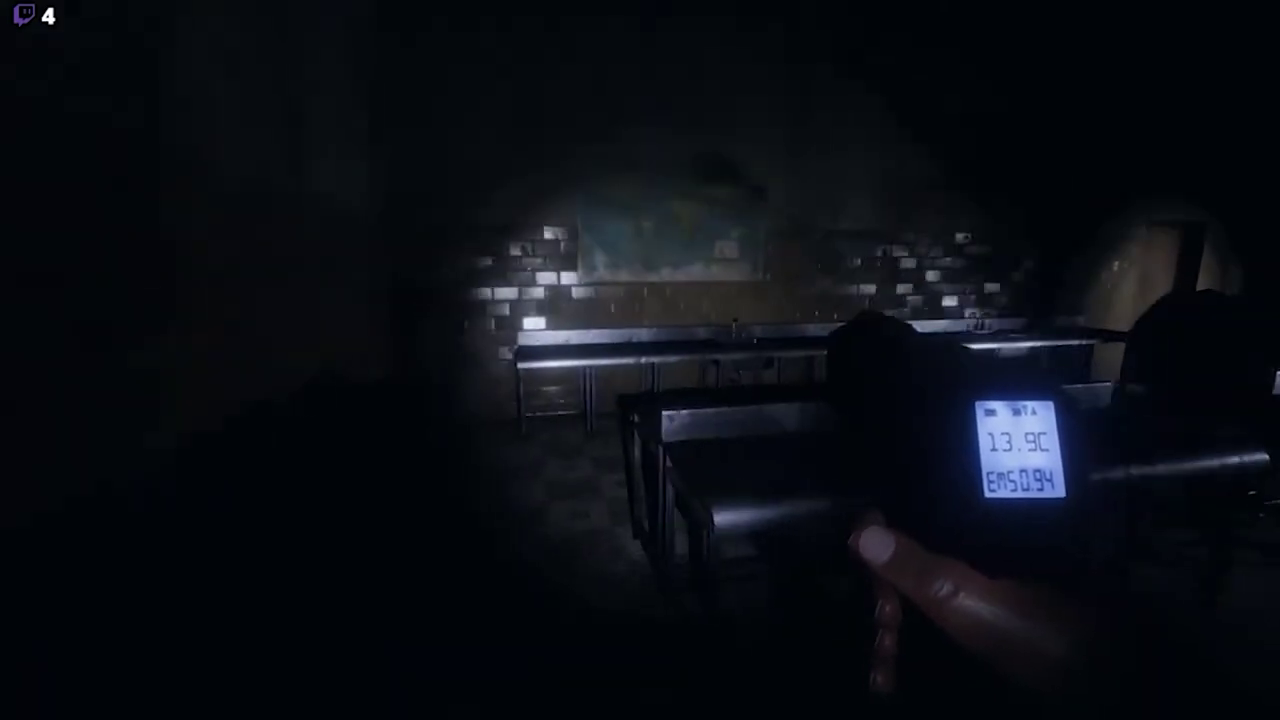
key(t)
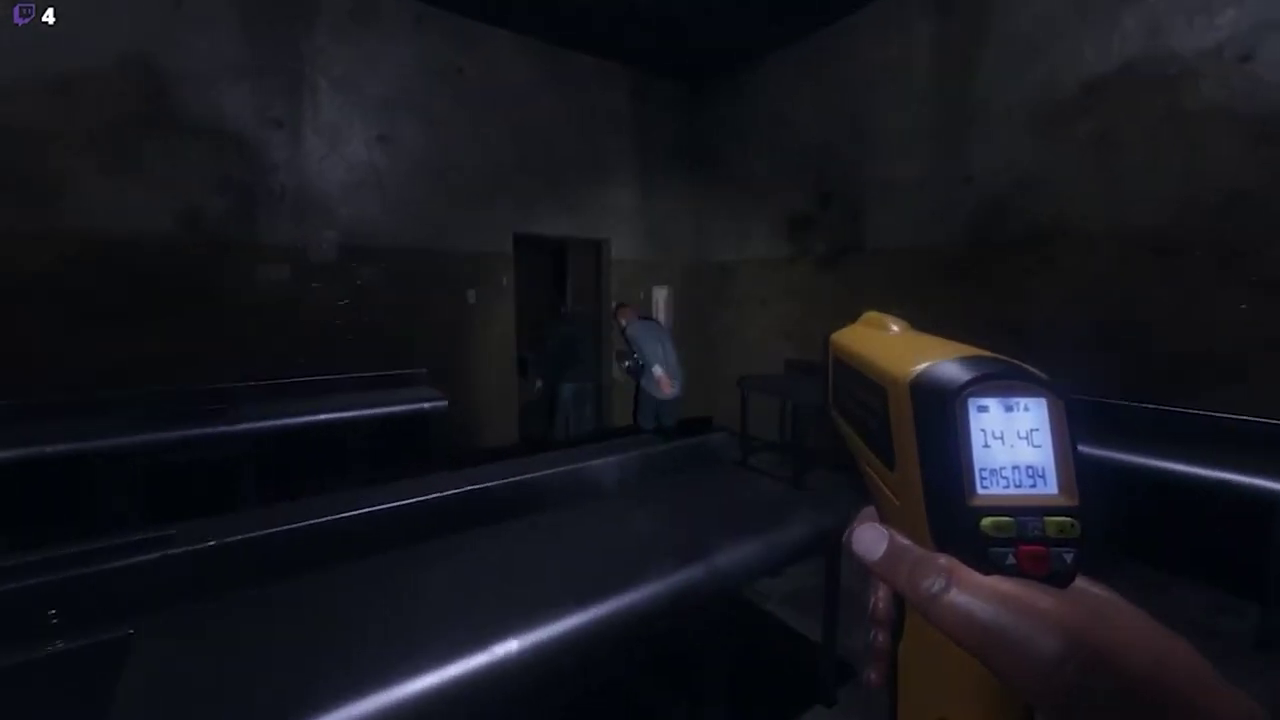
key(w)
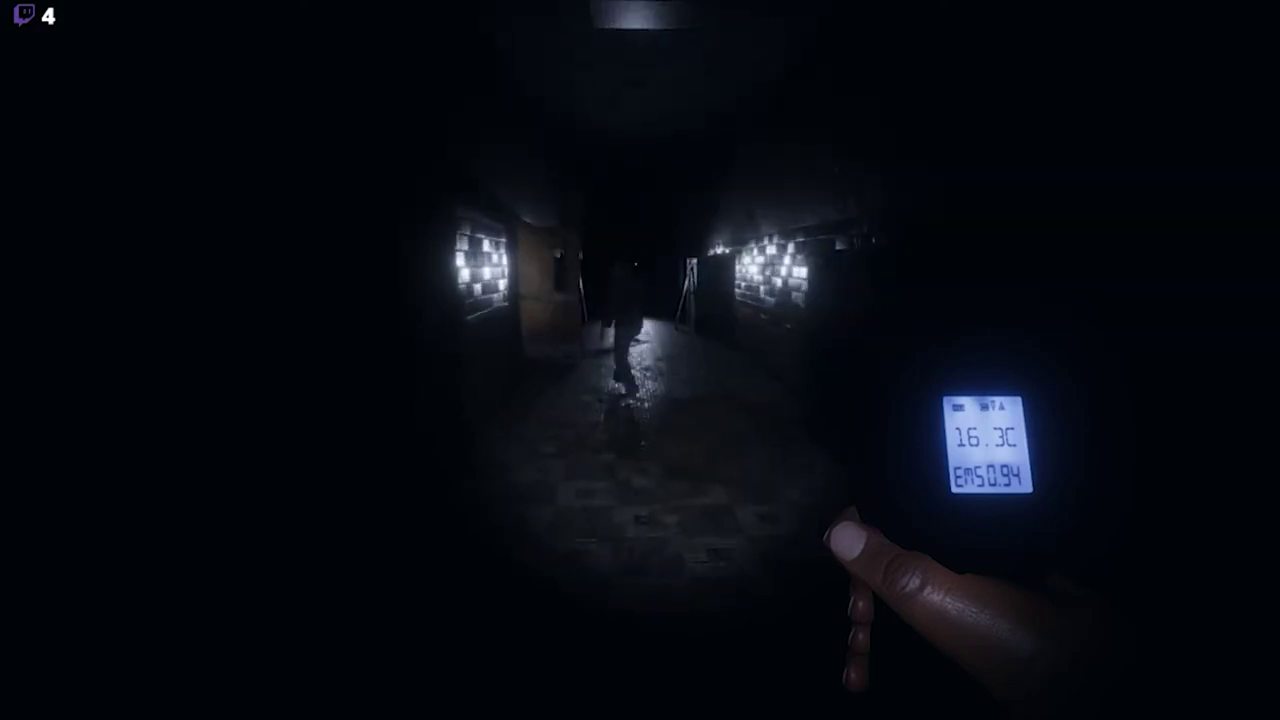
key(w)
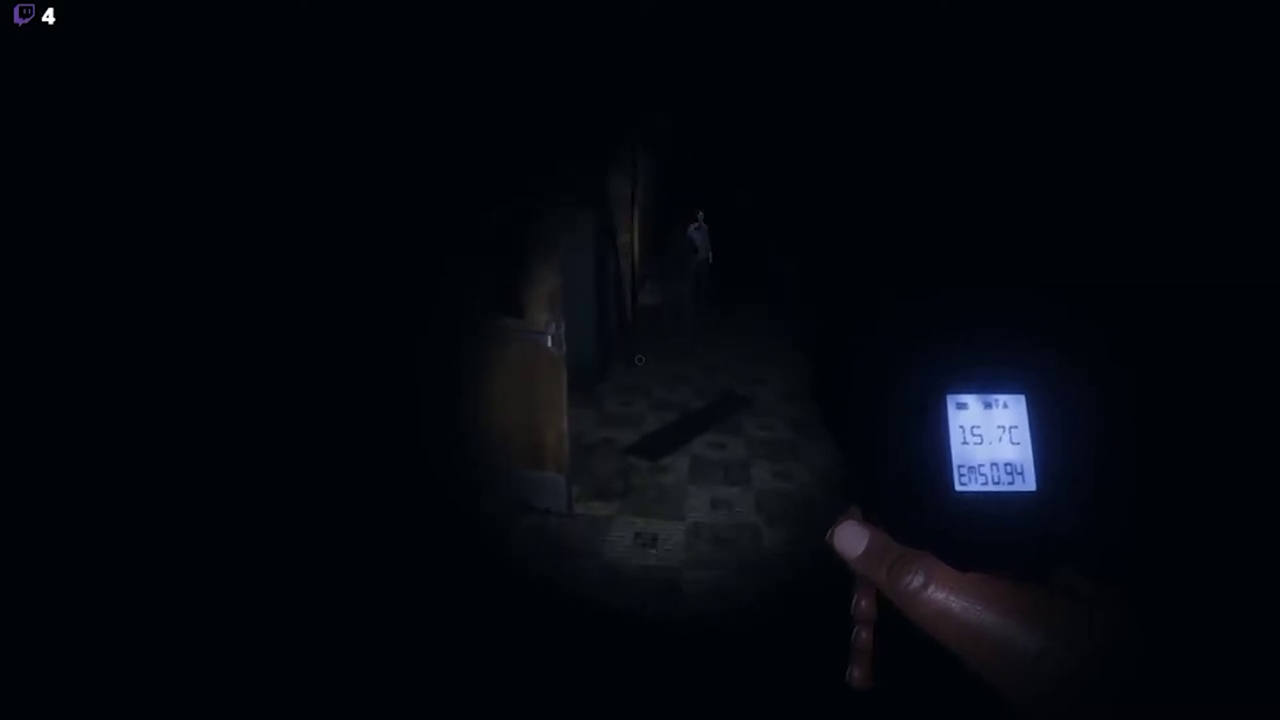
key(w)
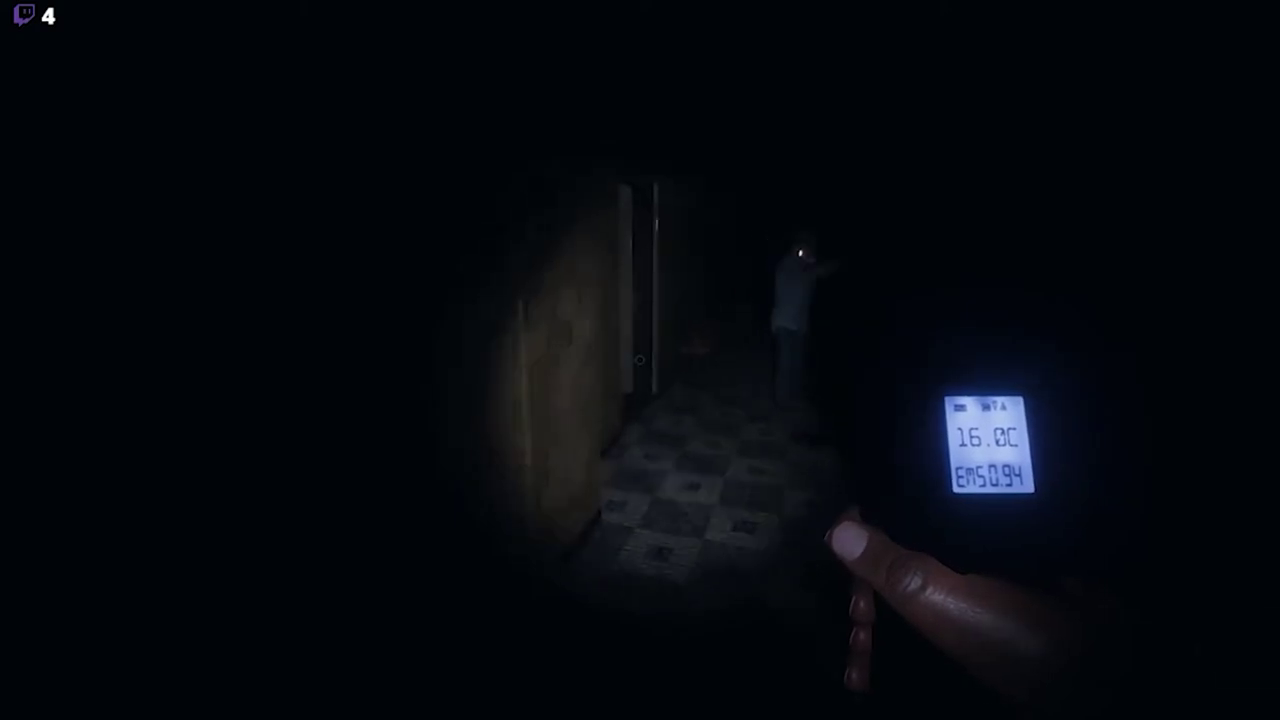
key(w)
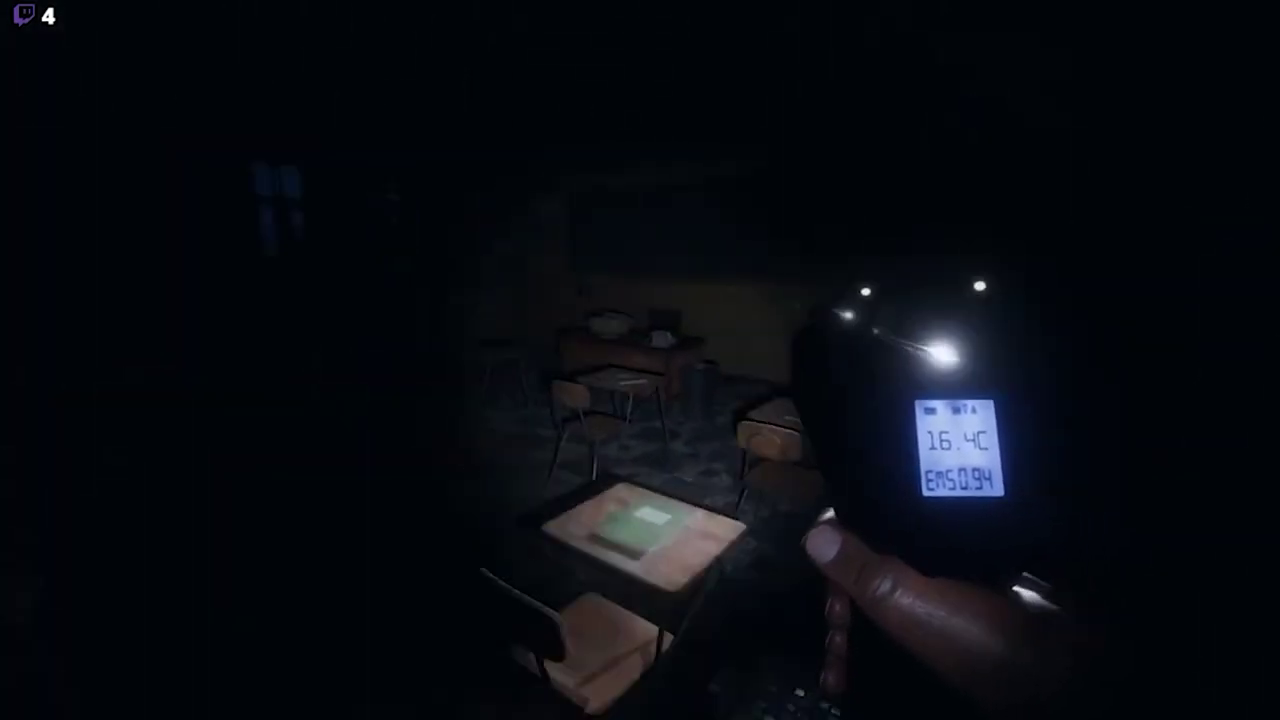
key(w)
key(w)
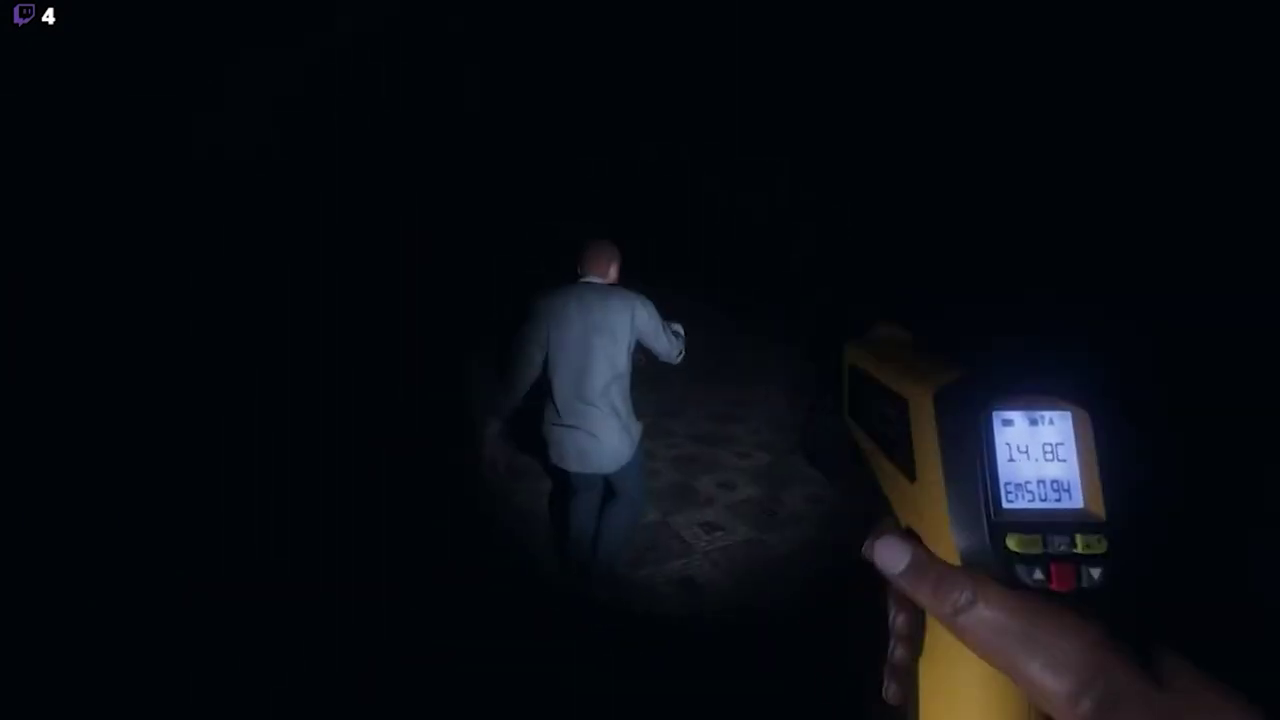
key(w)
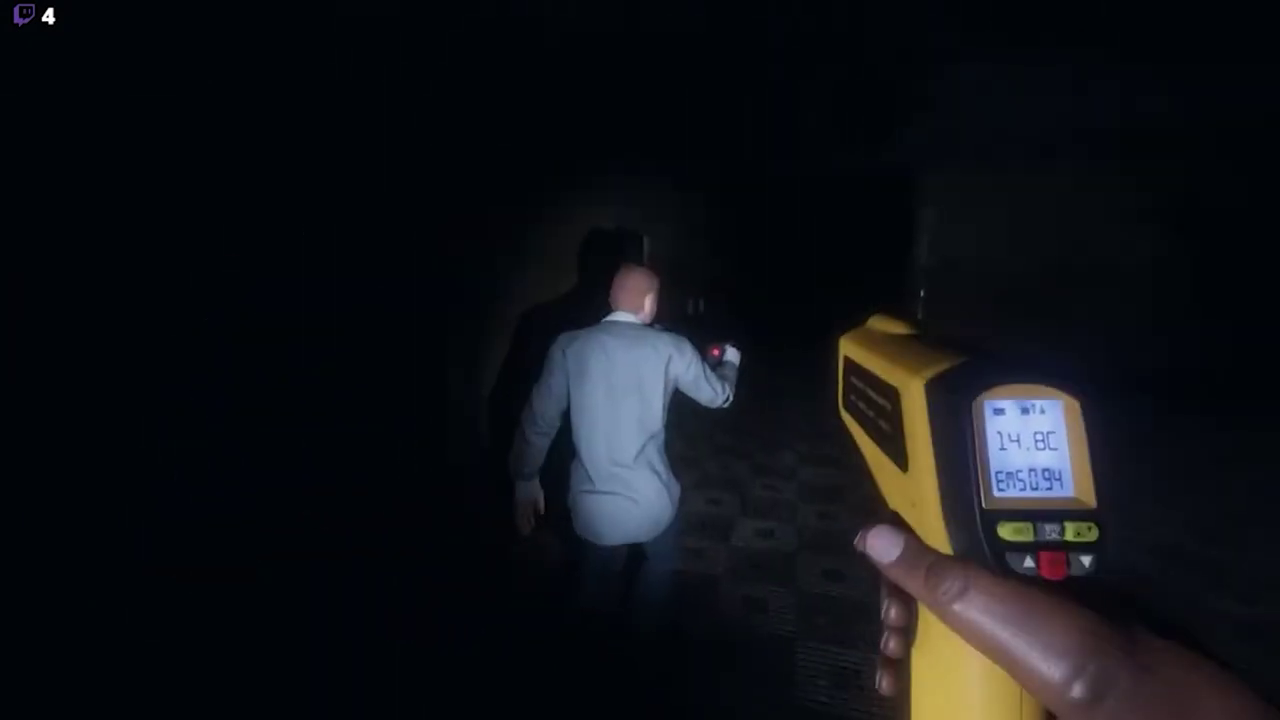
key(w)
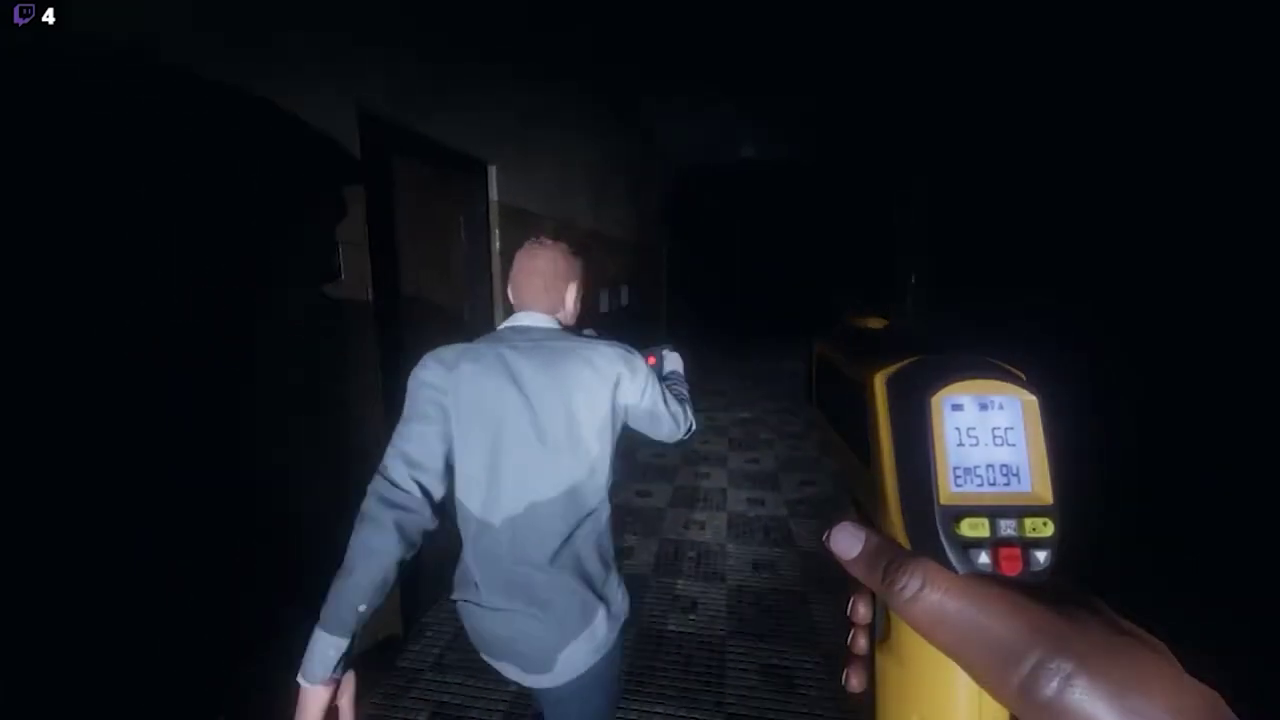
key(w)
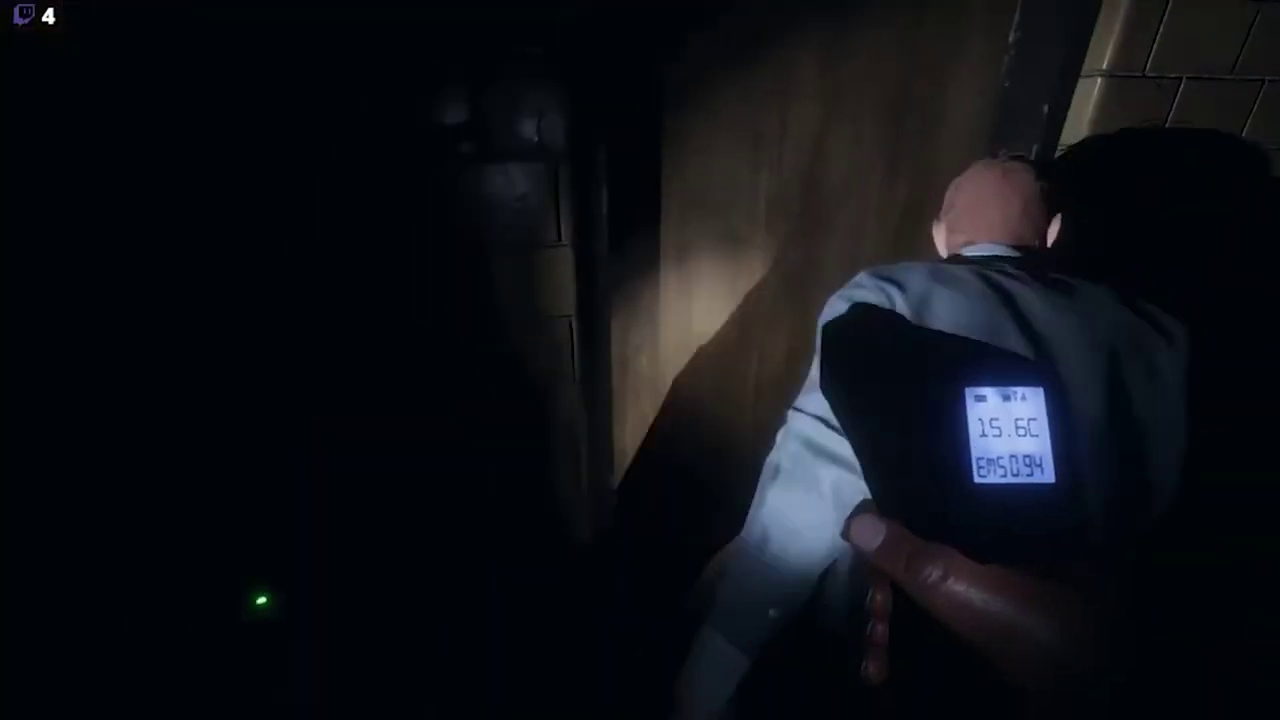
key(w)
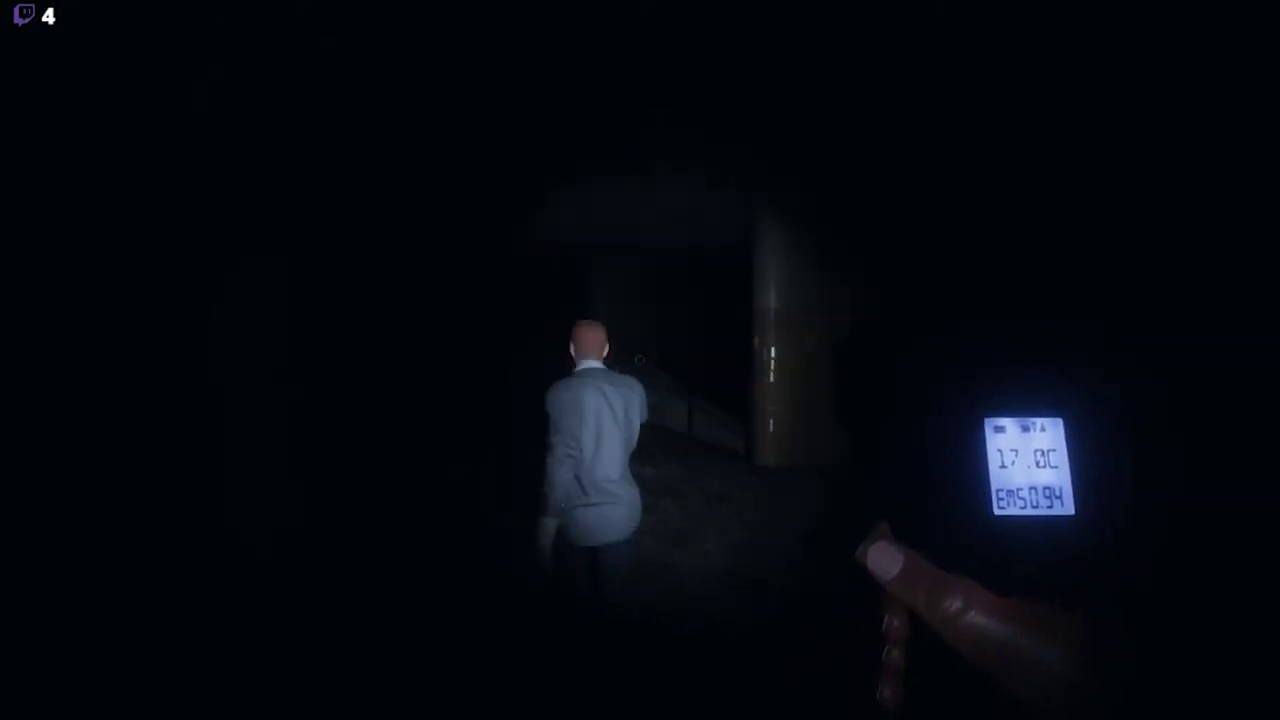
key(w)
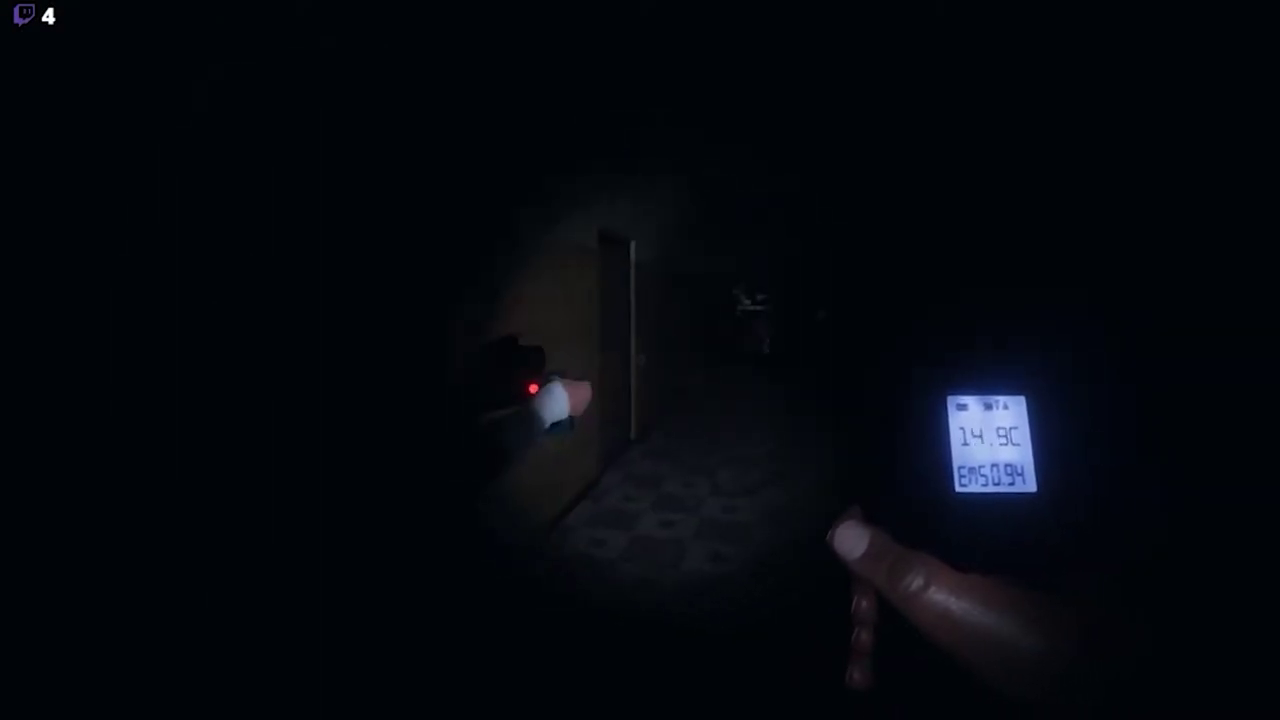
key(w)
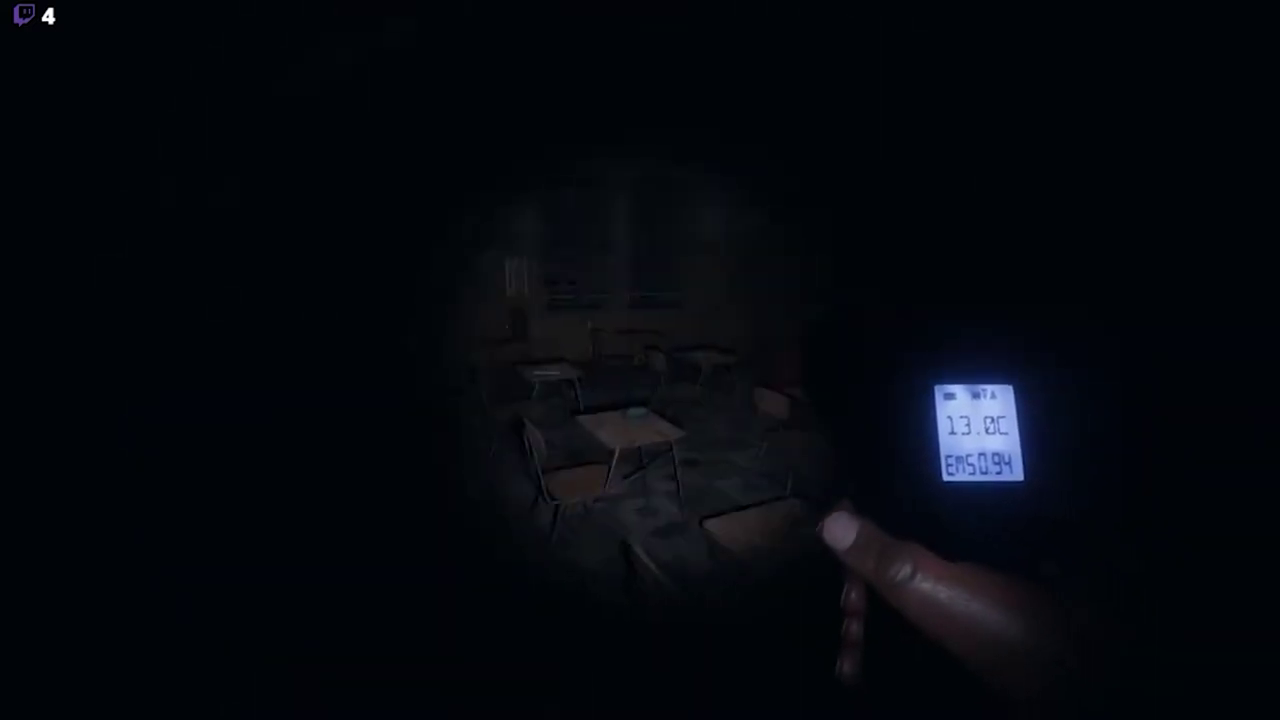
key(w)
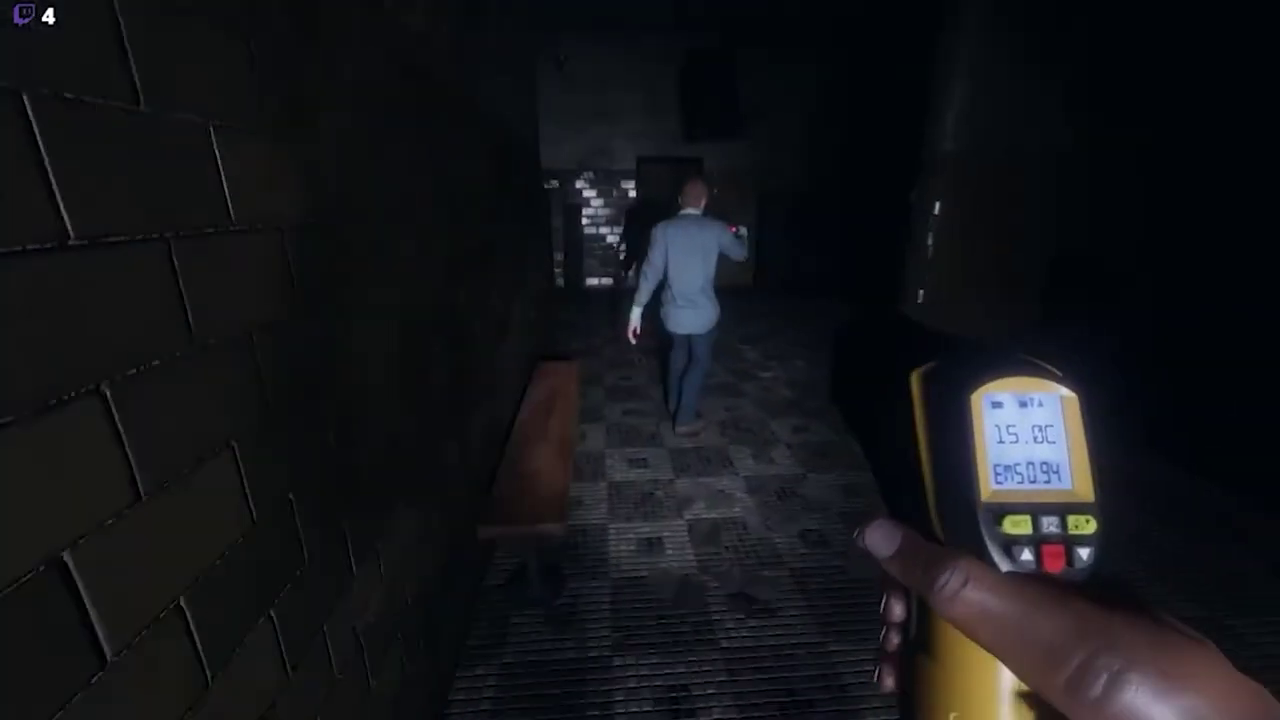
key(w)
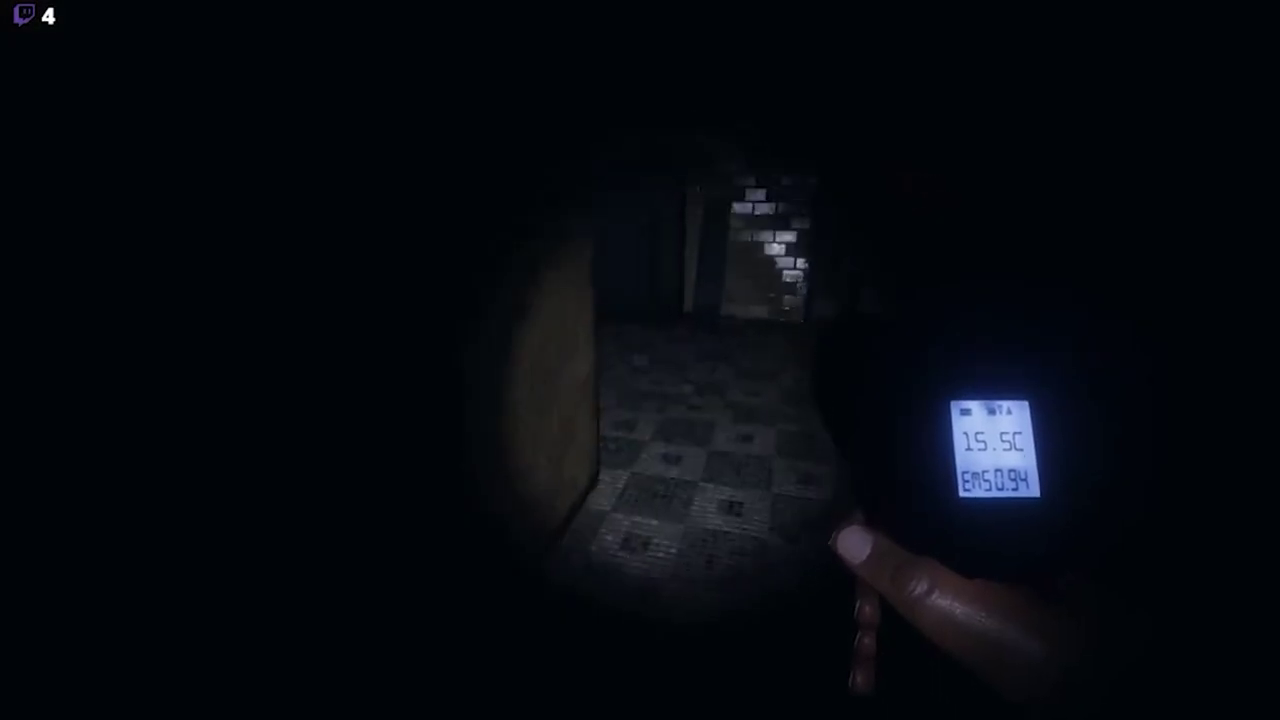
key(w)
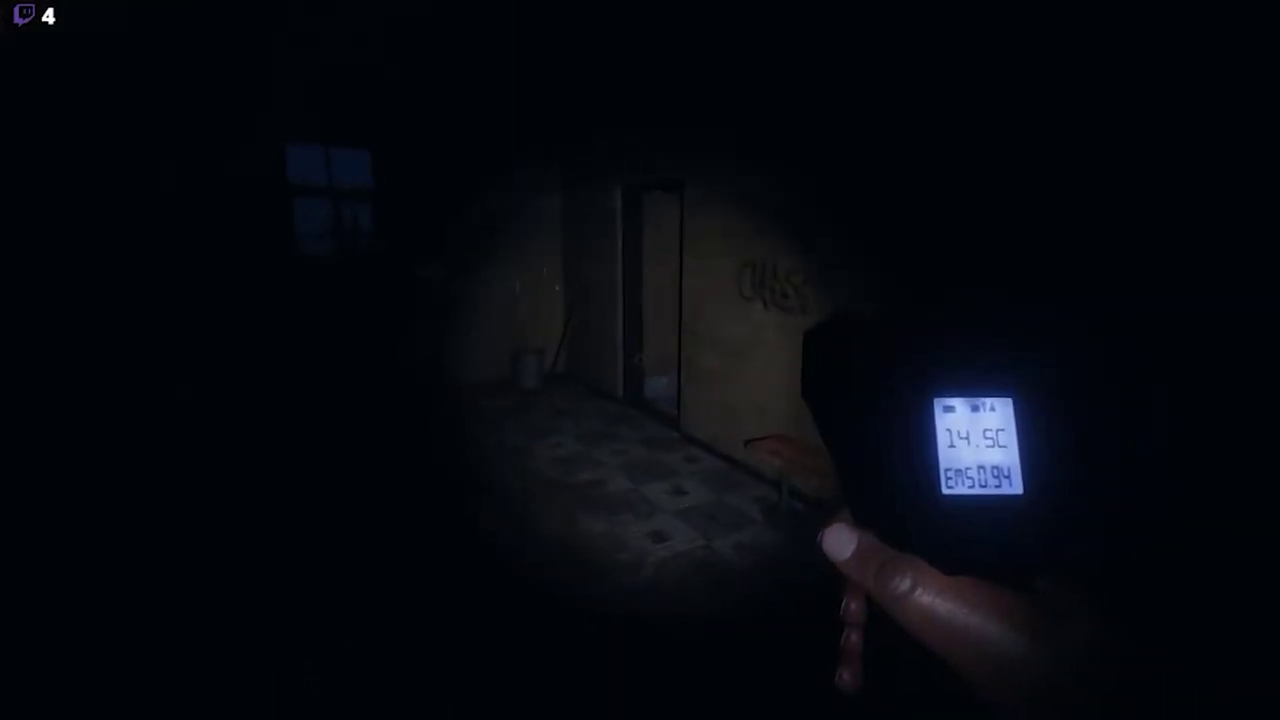
key(w)
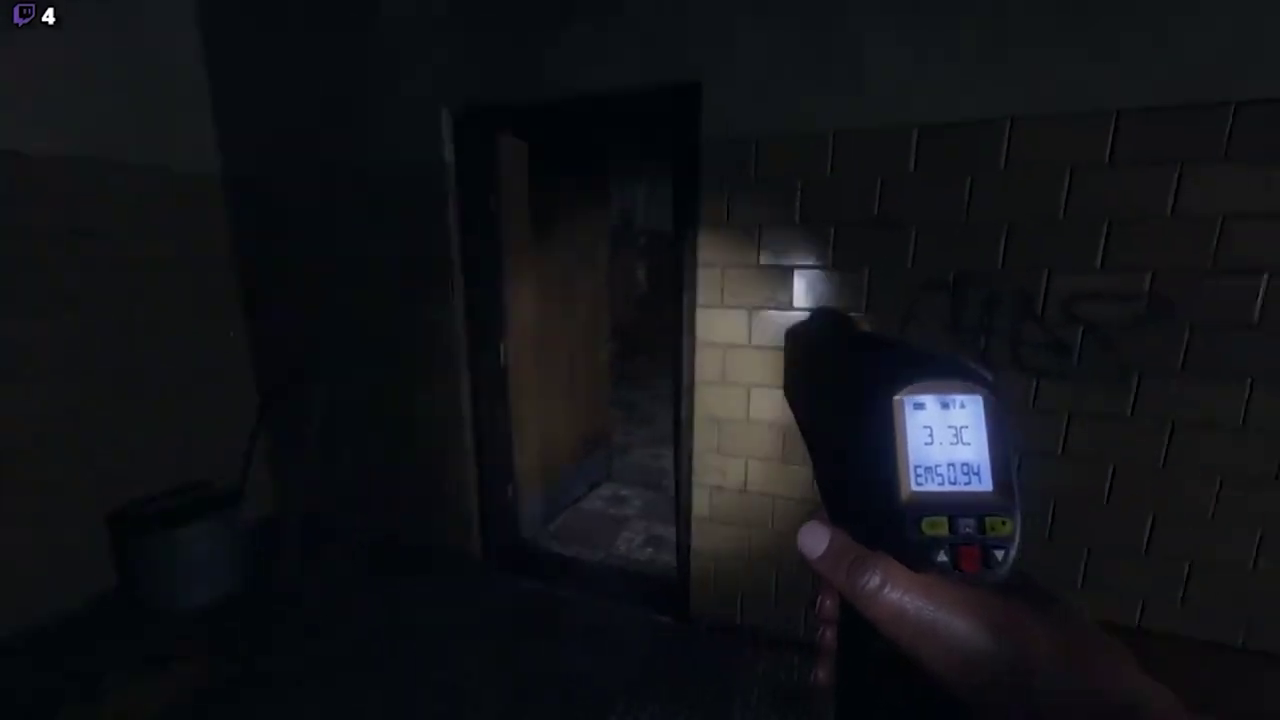
key(w)
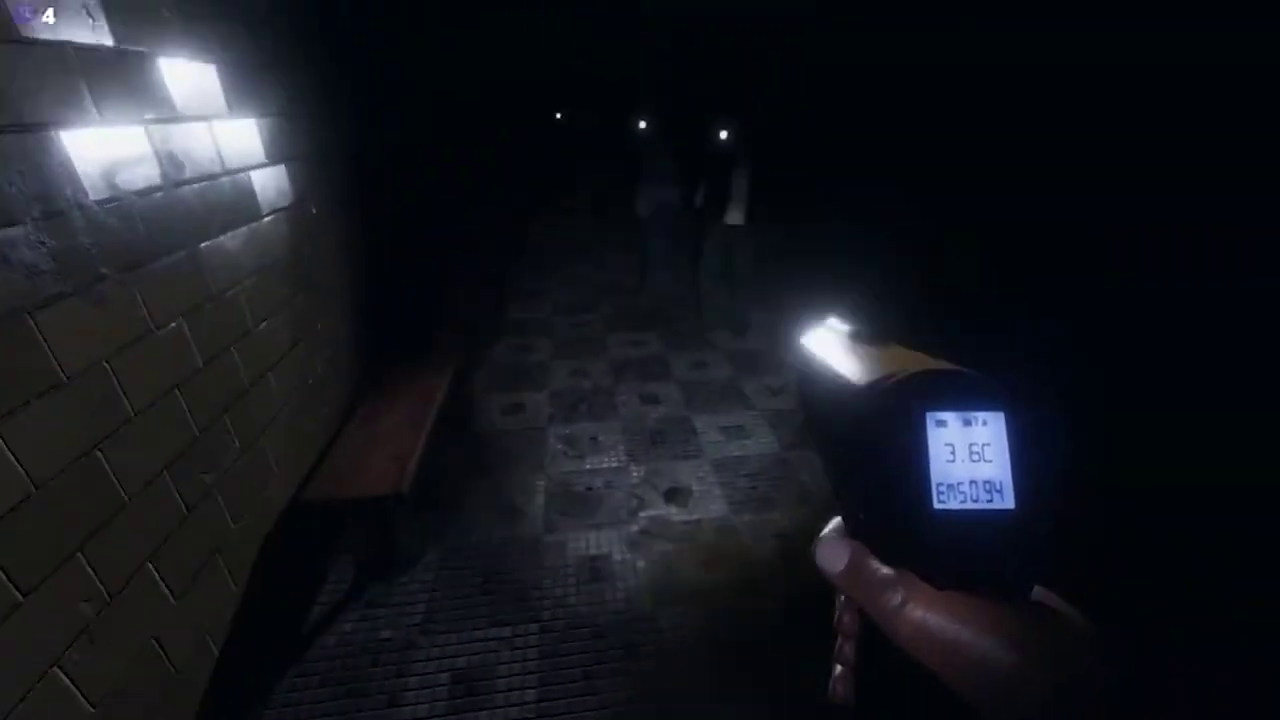
key(w)
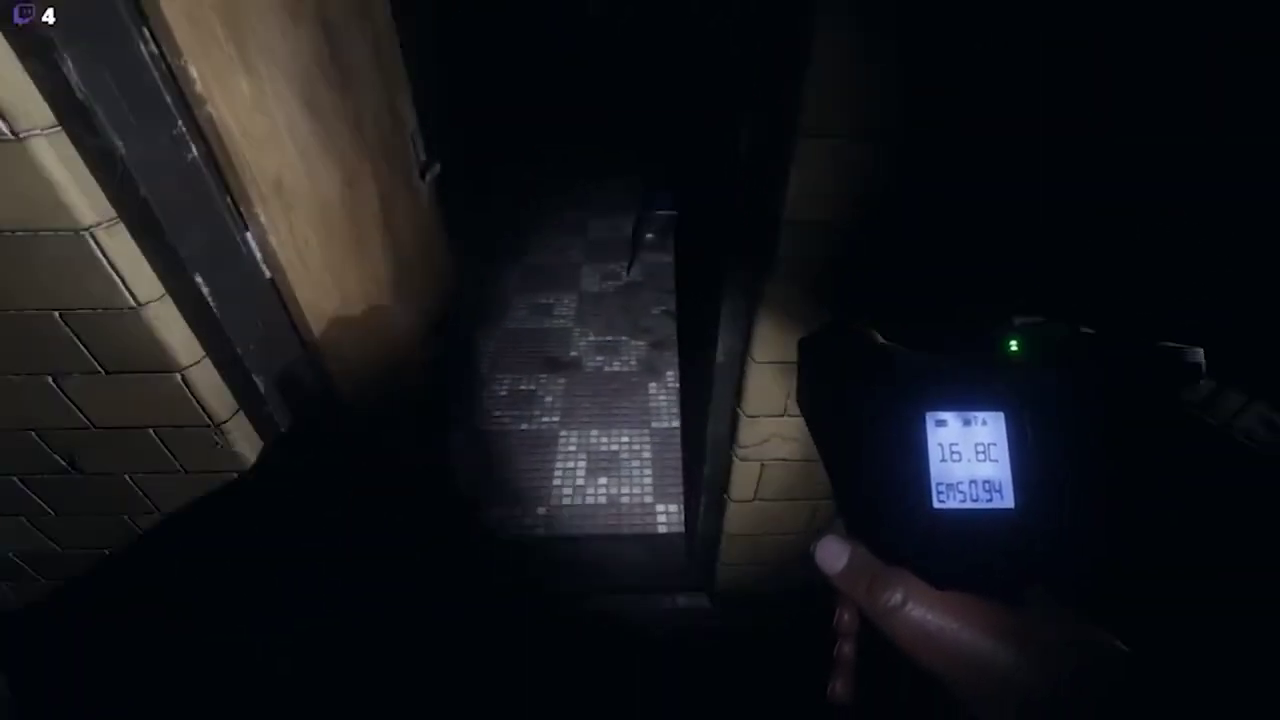
key(w)
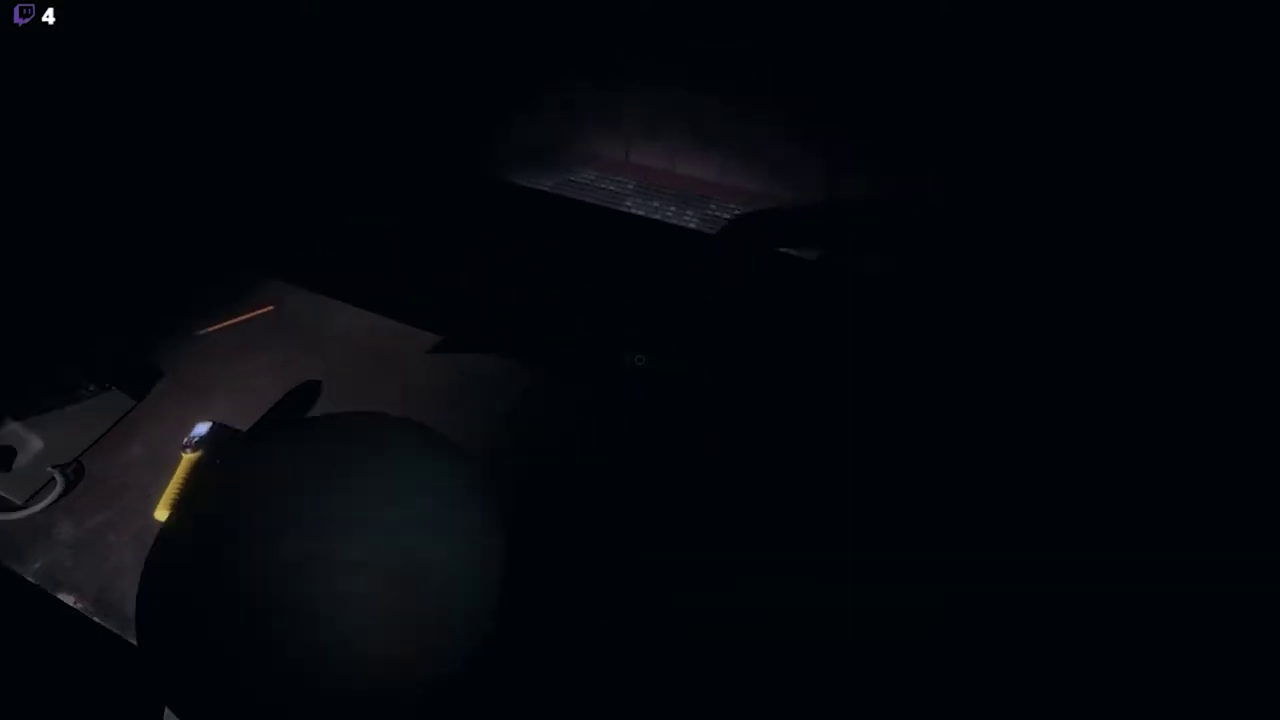
key(w)
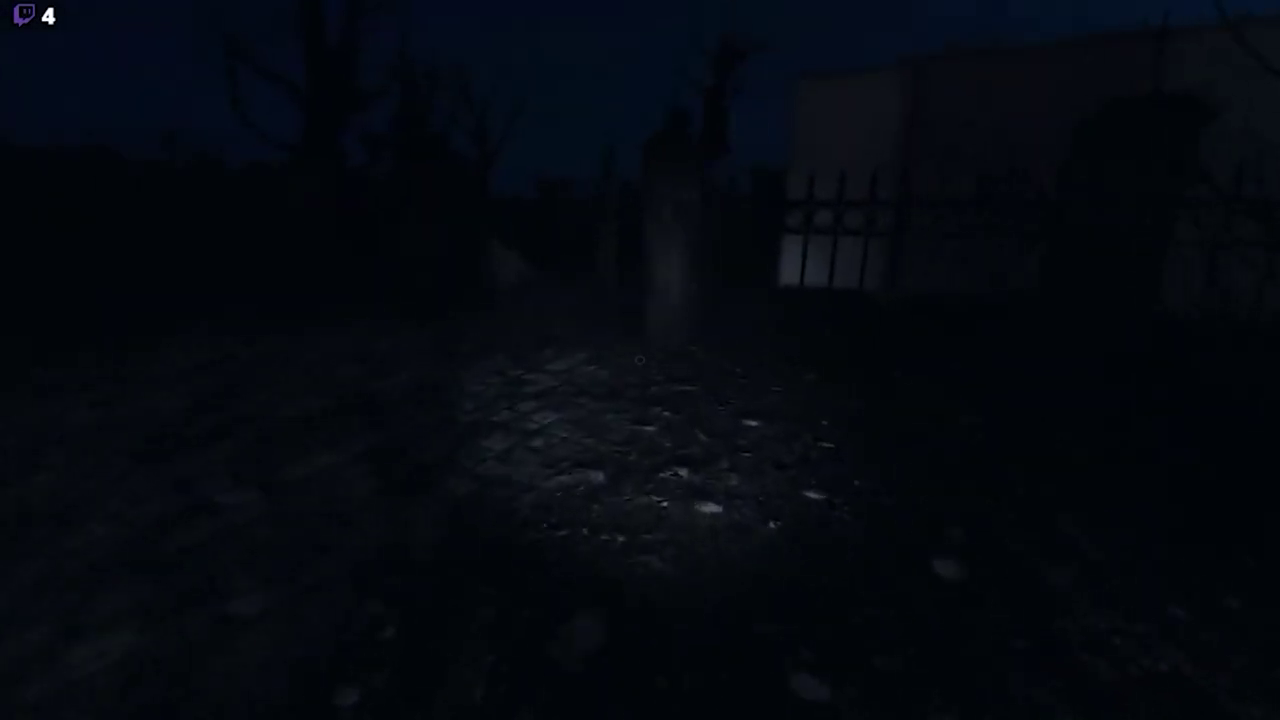
key(w)
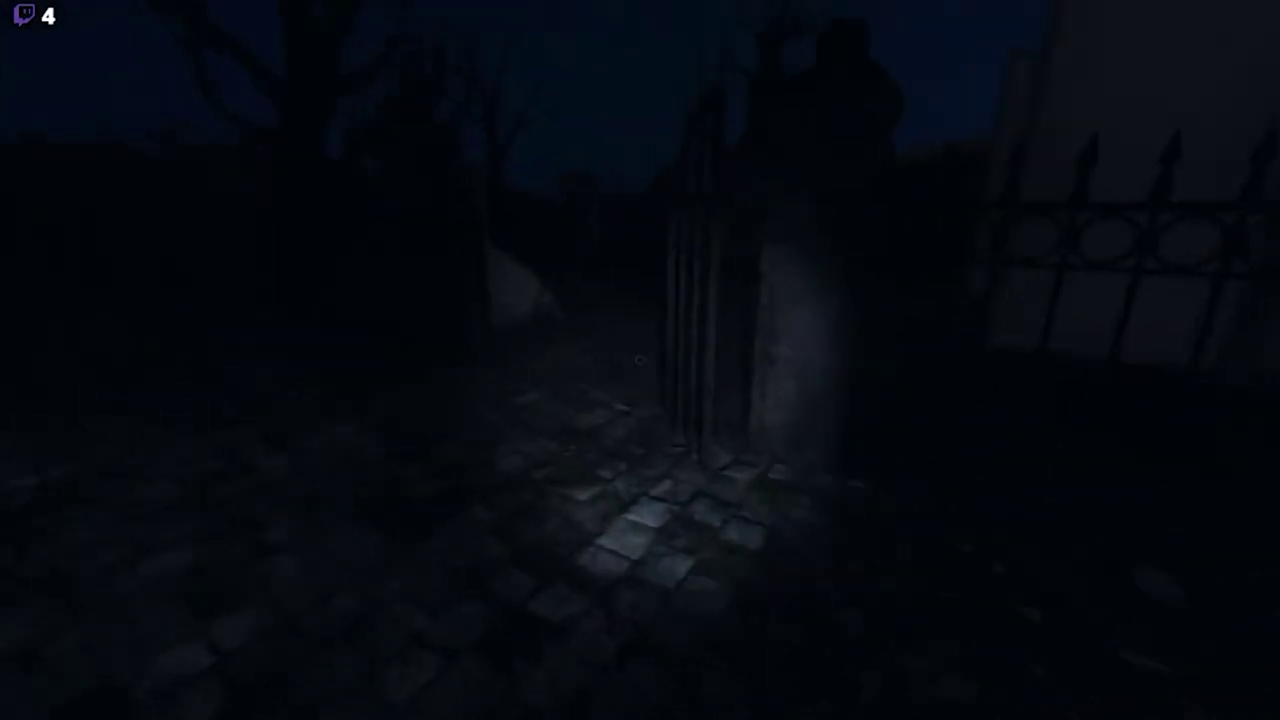
key(w)
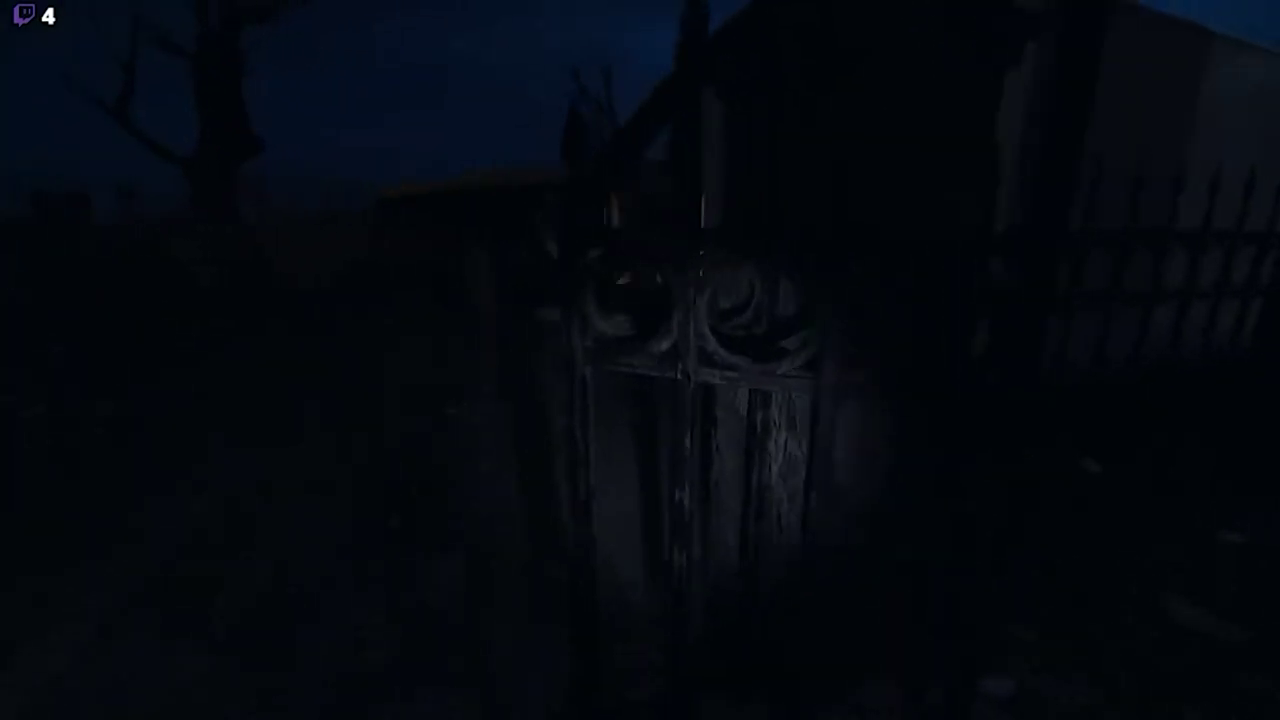
key(w)
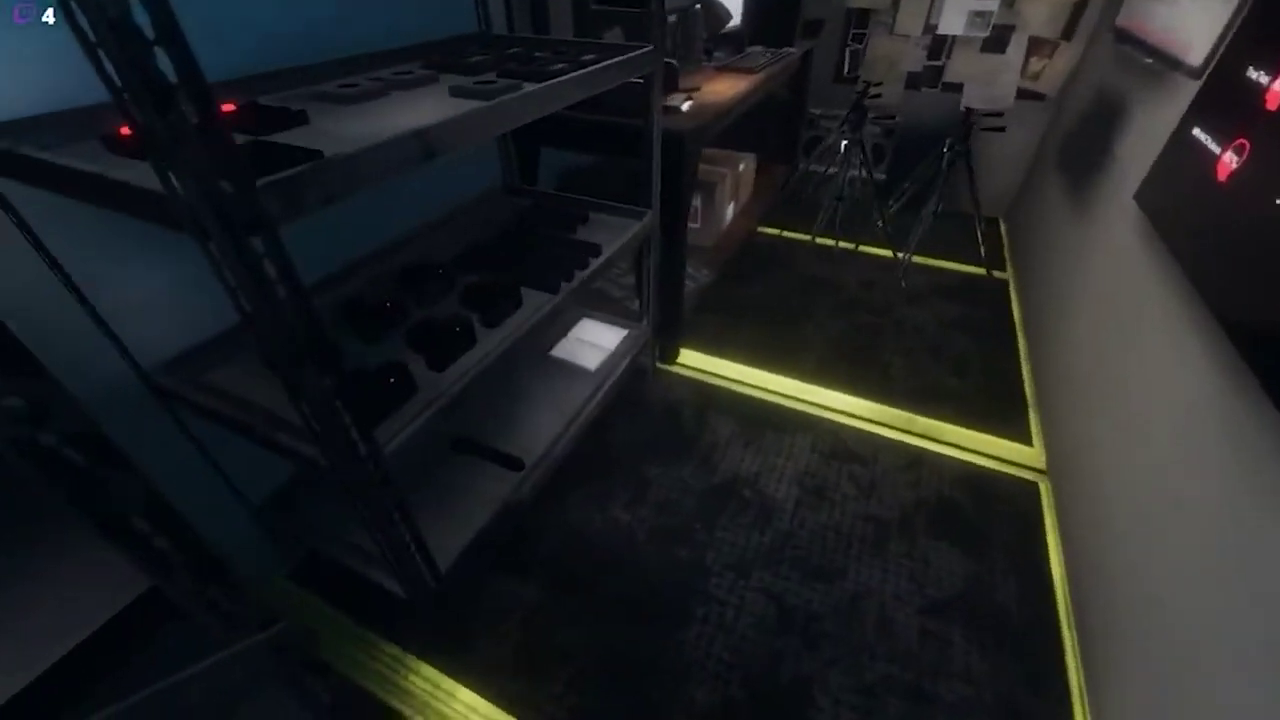
key(w)
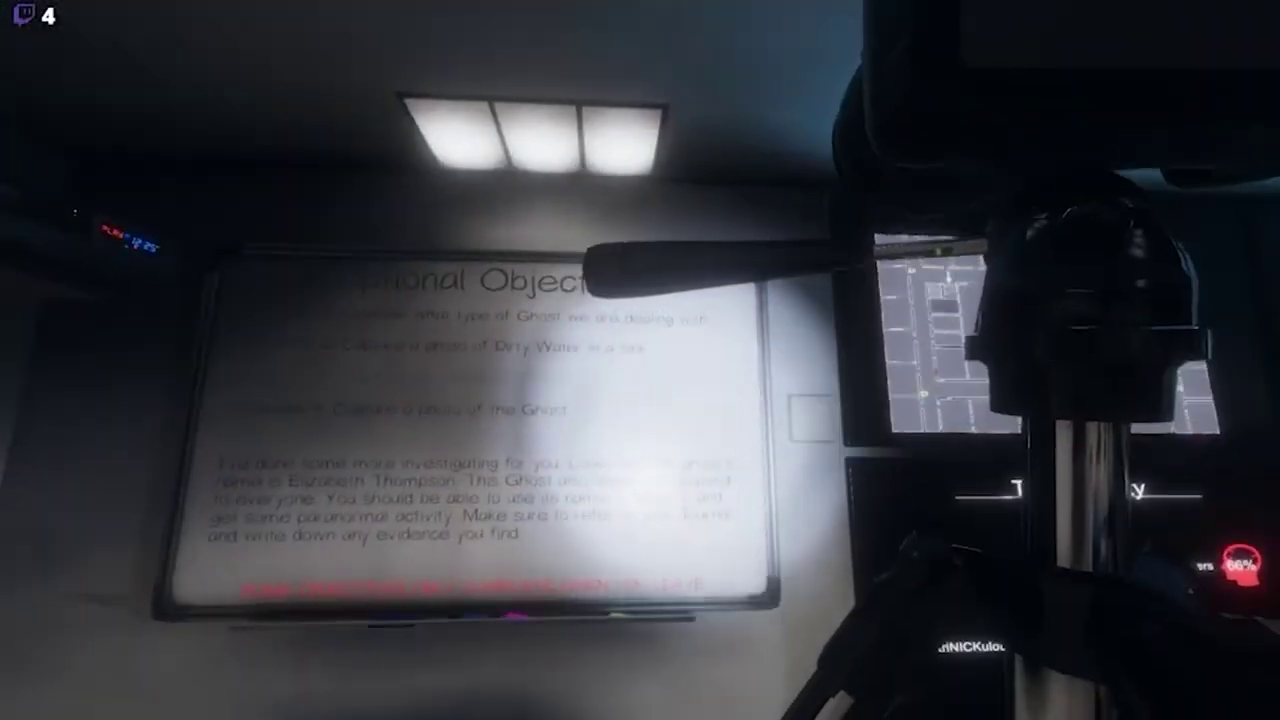
key(w)
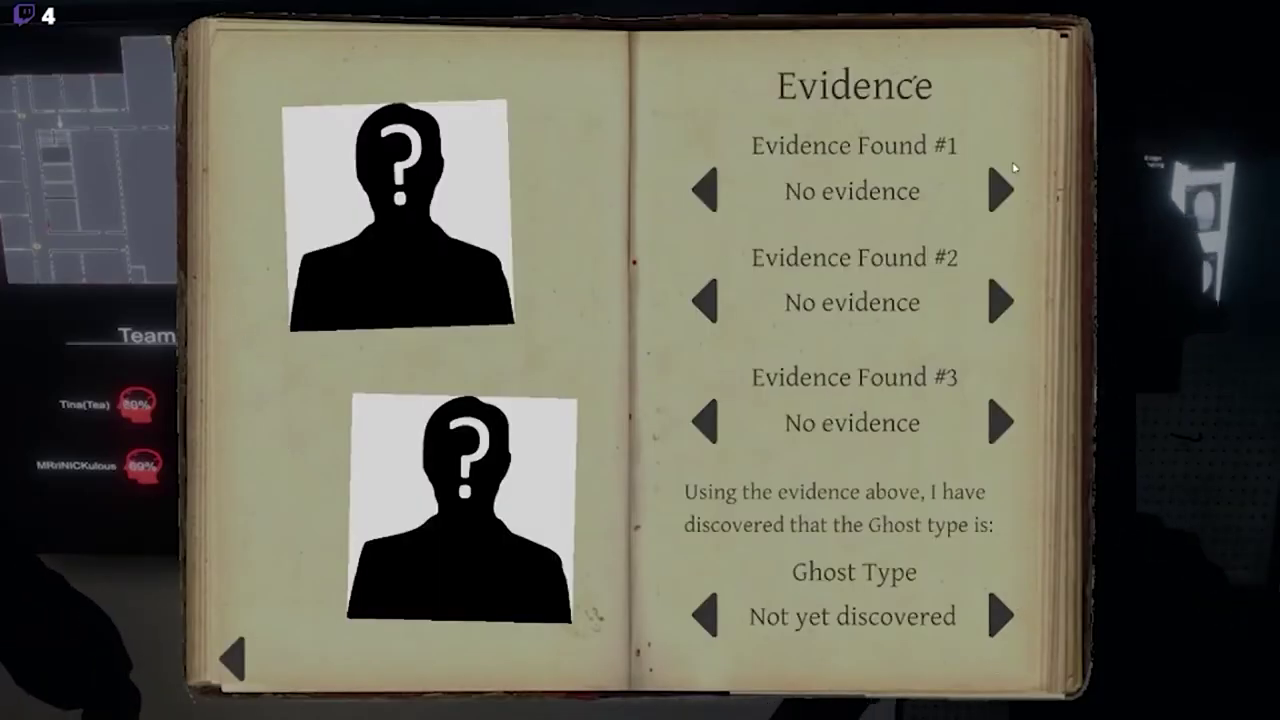
click(998, 189)
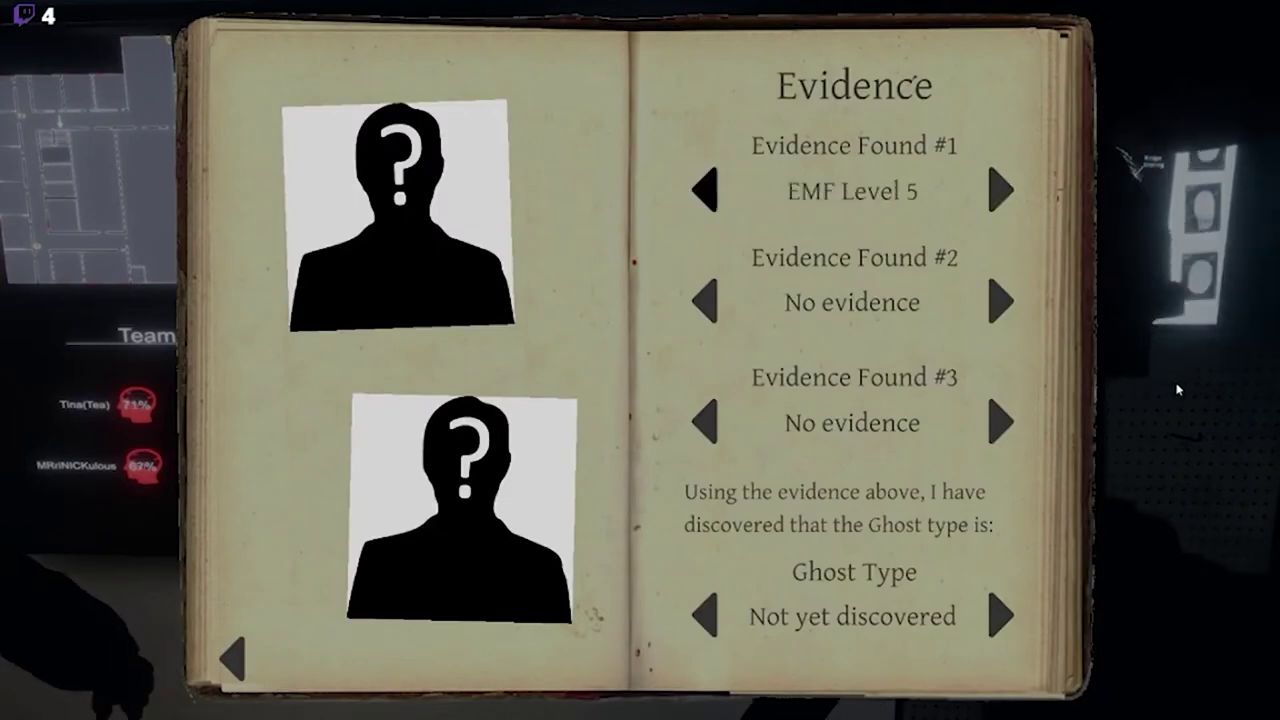
key(j)
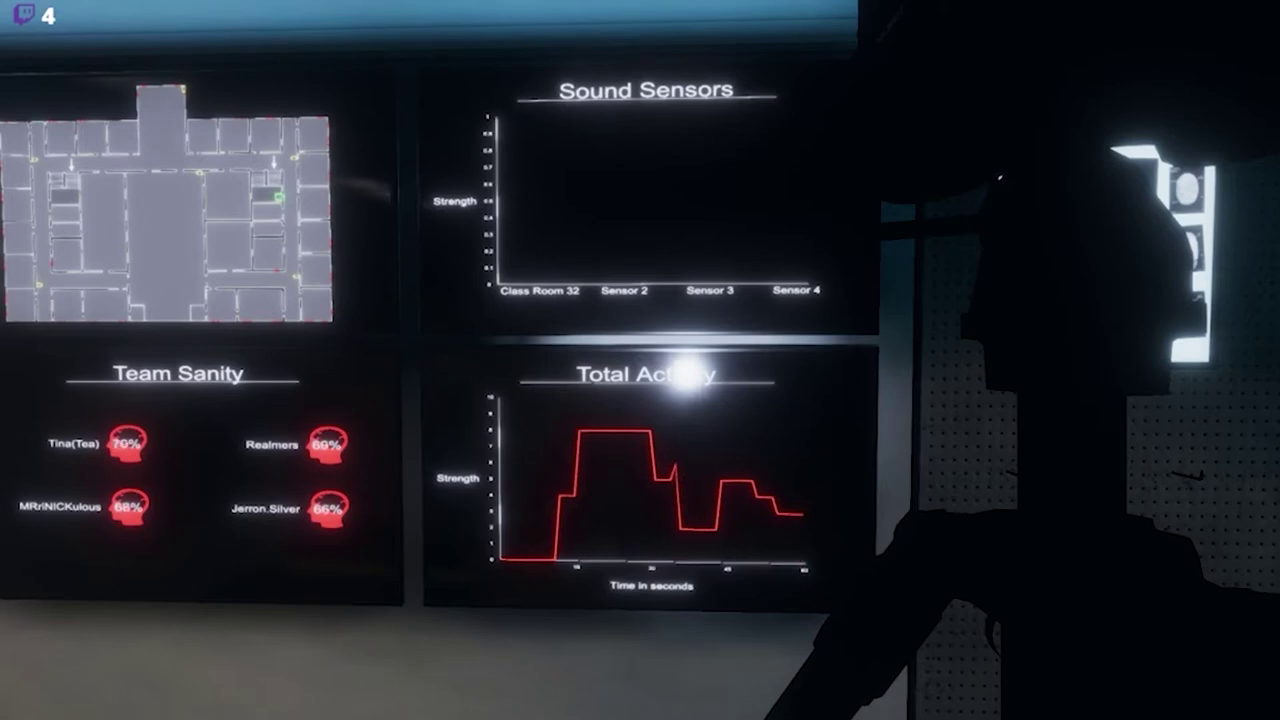
key(w)
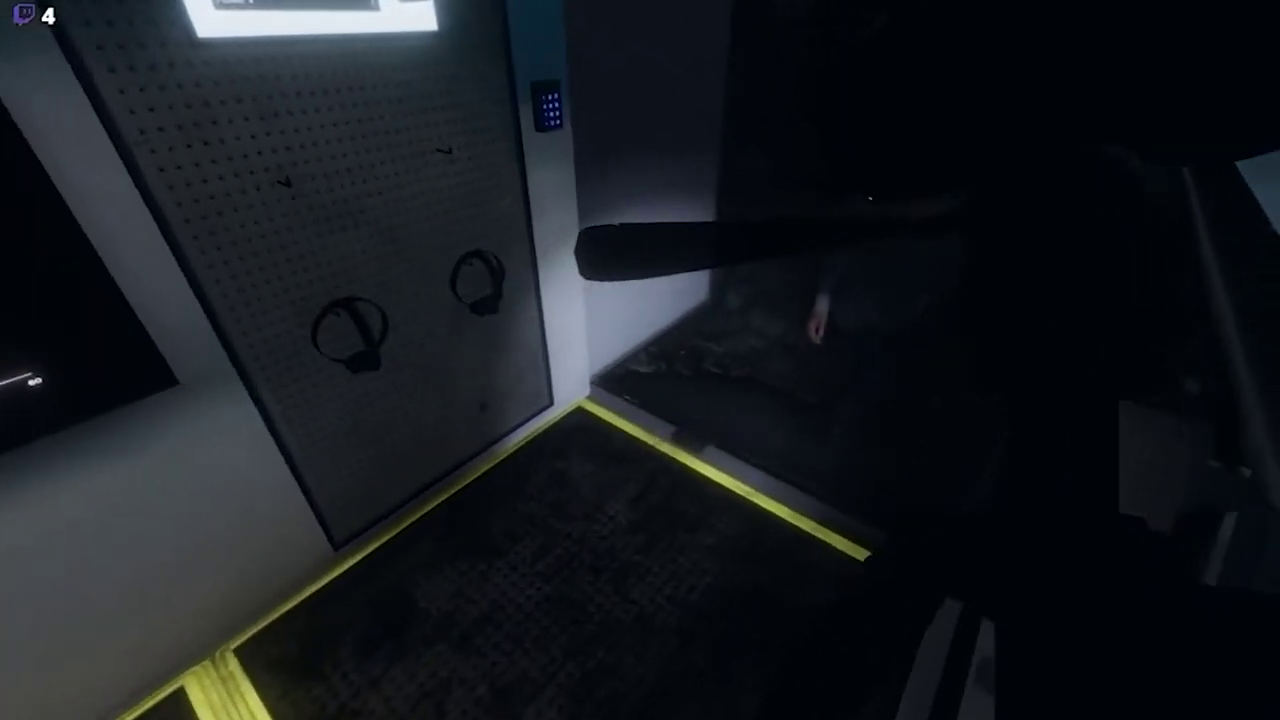
key(w)
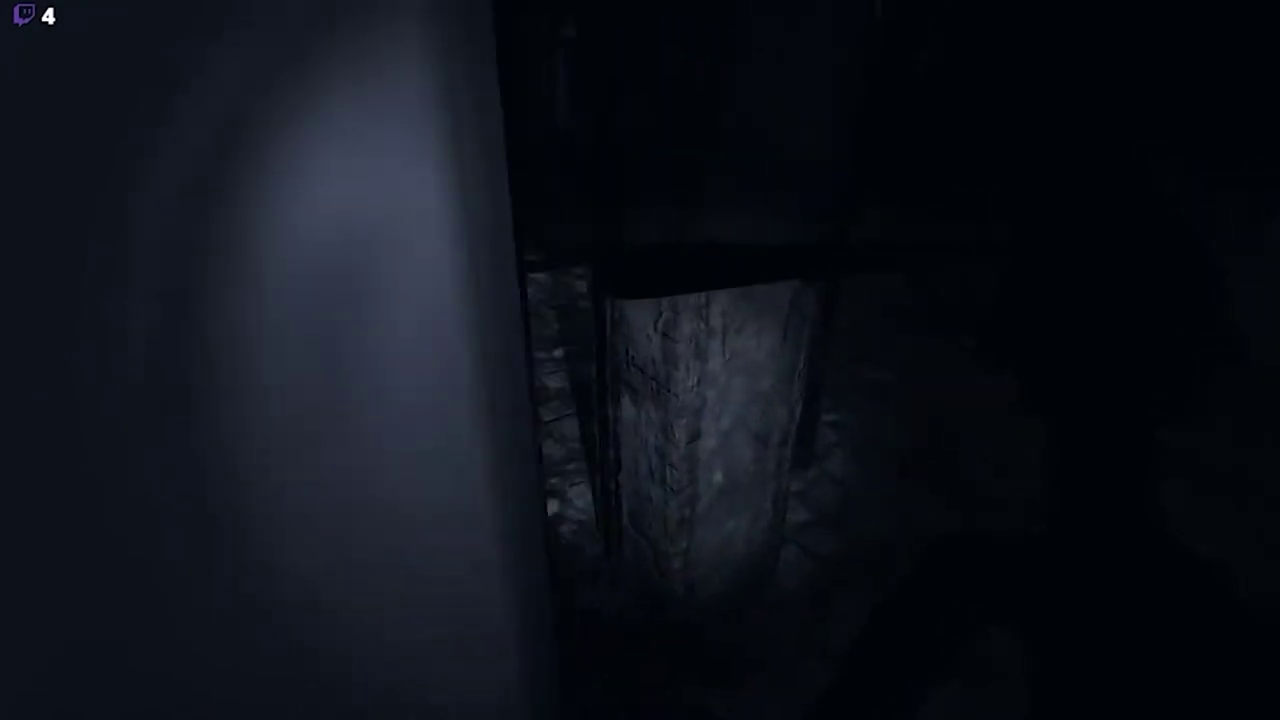
key(w)
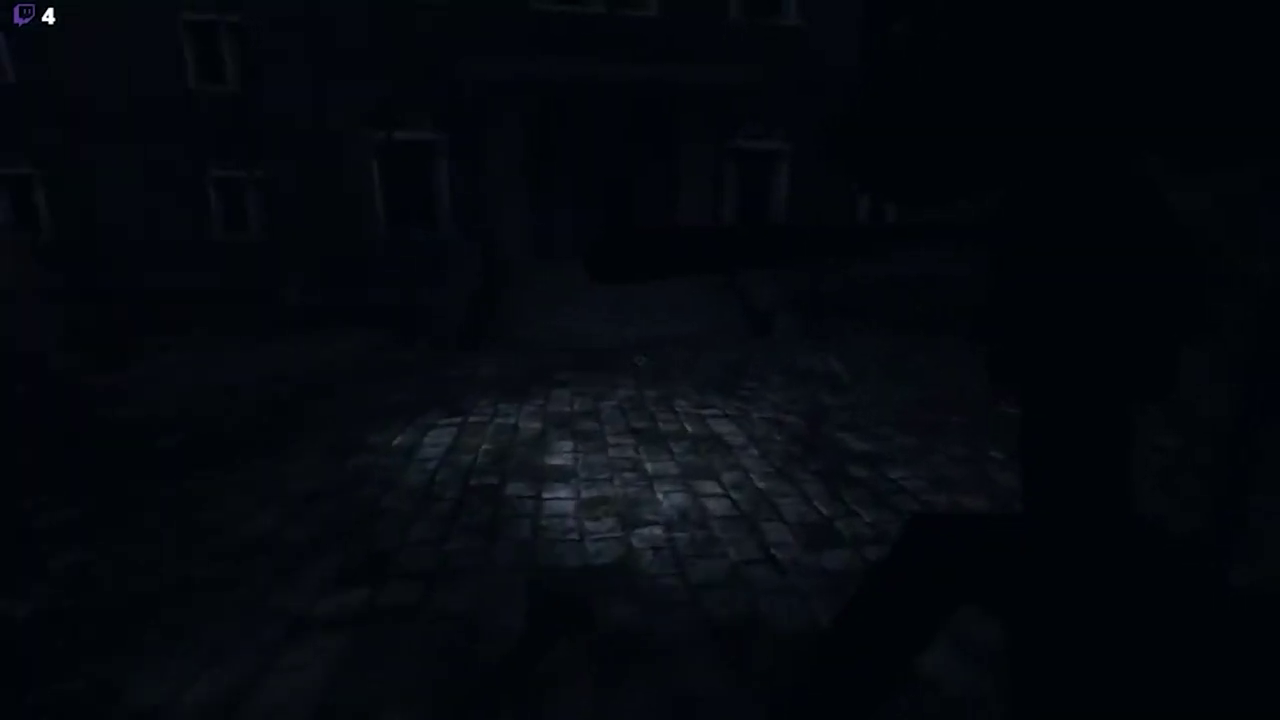
key(w)
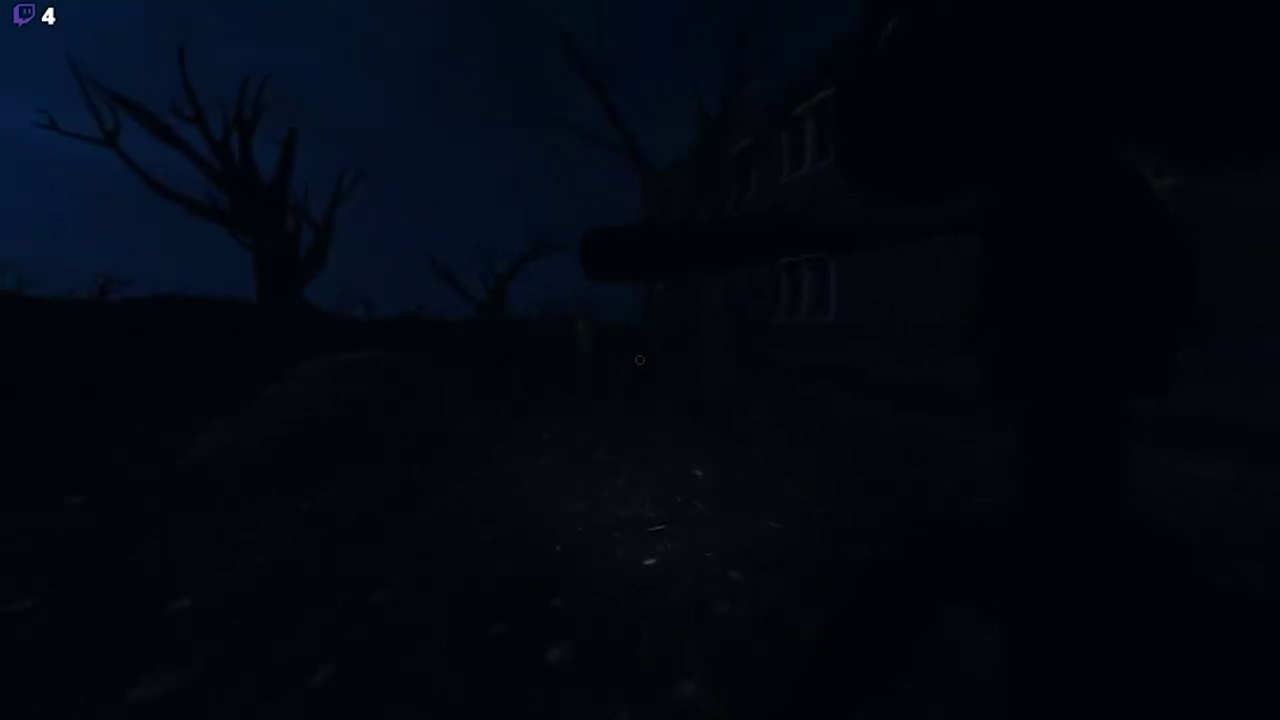
key(w)
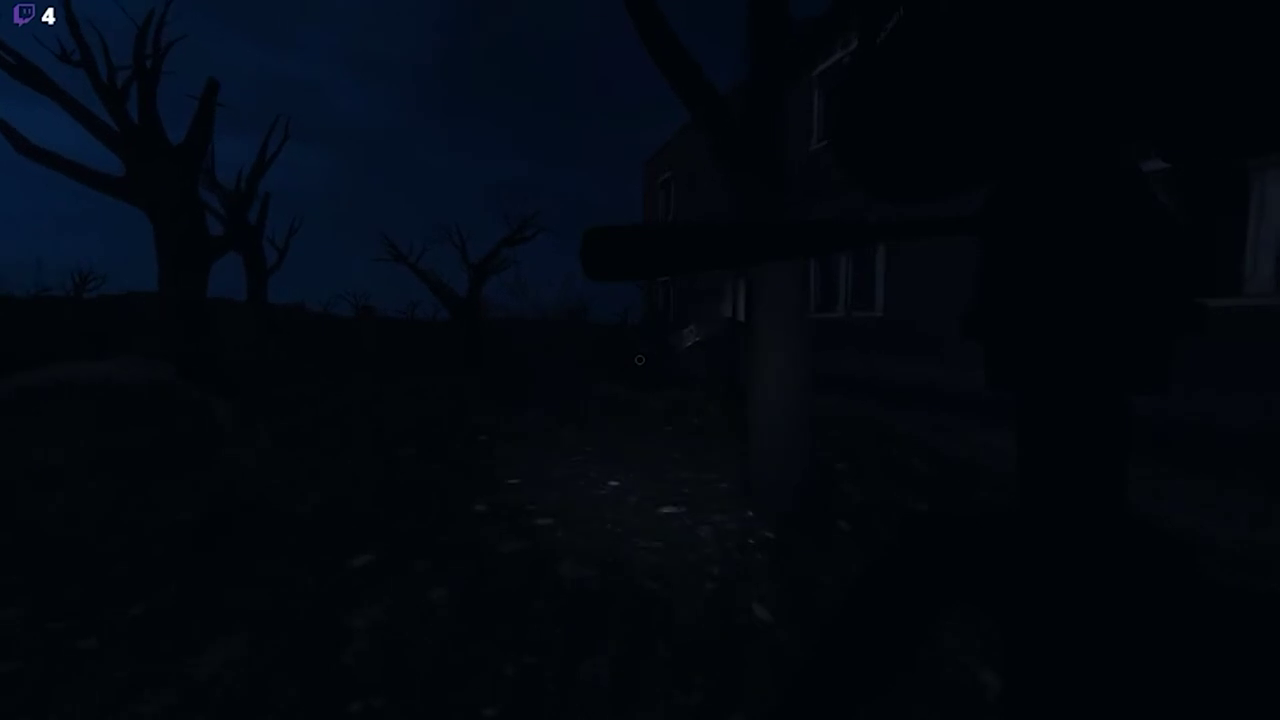
key(w)
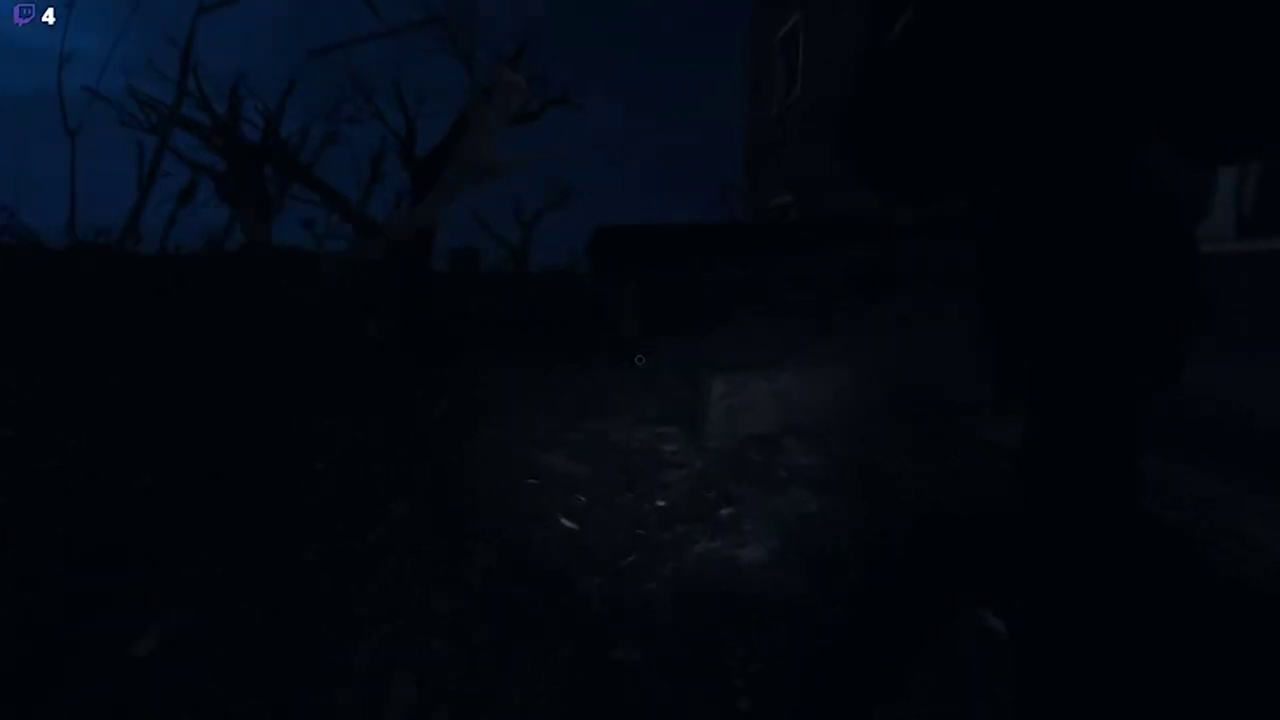
key(w)
key(w)
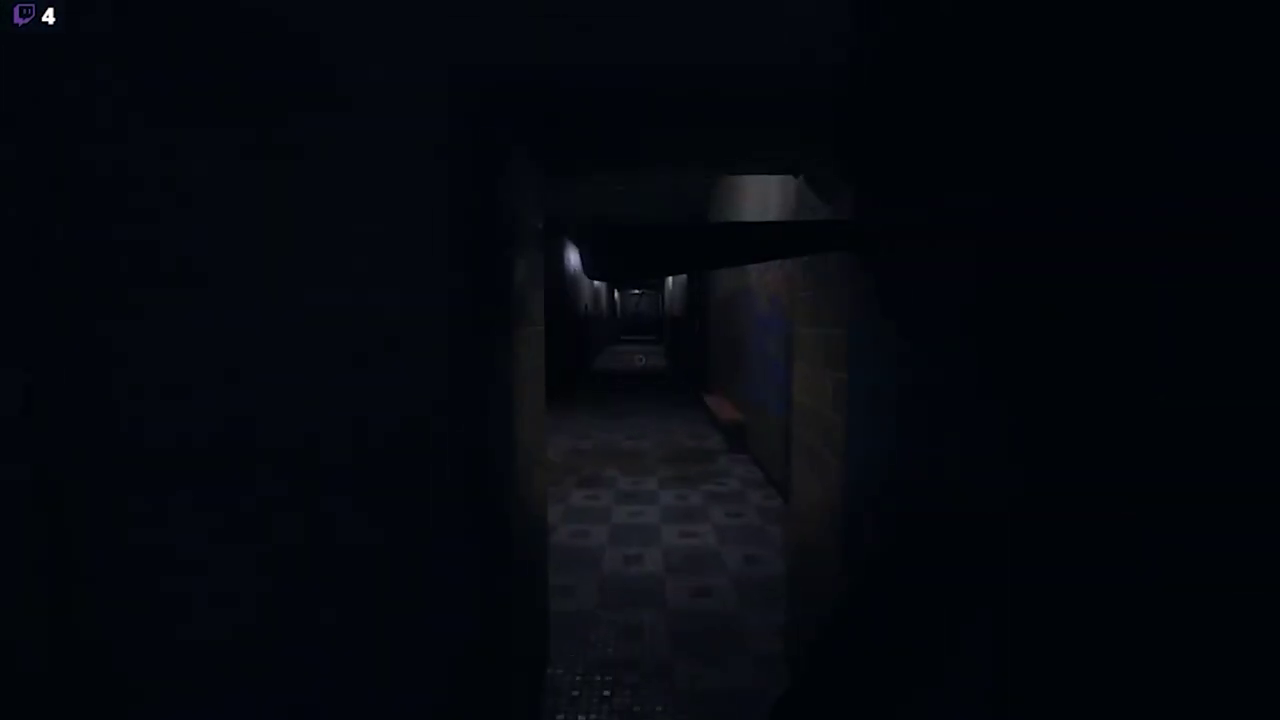
key(w)
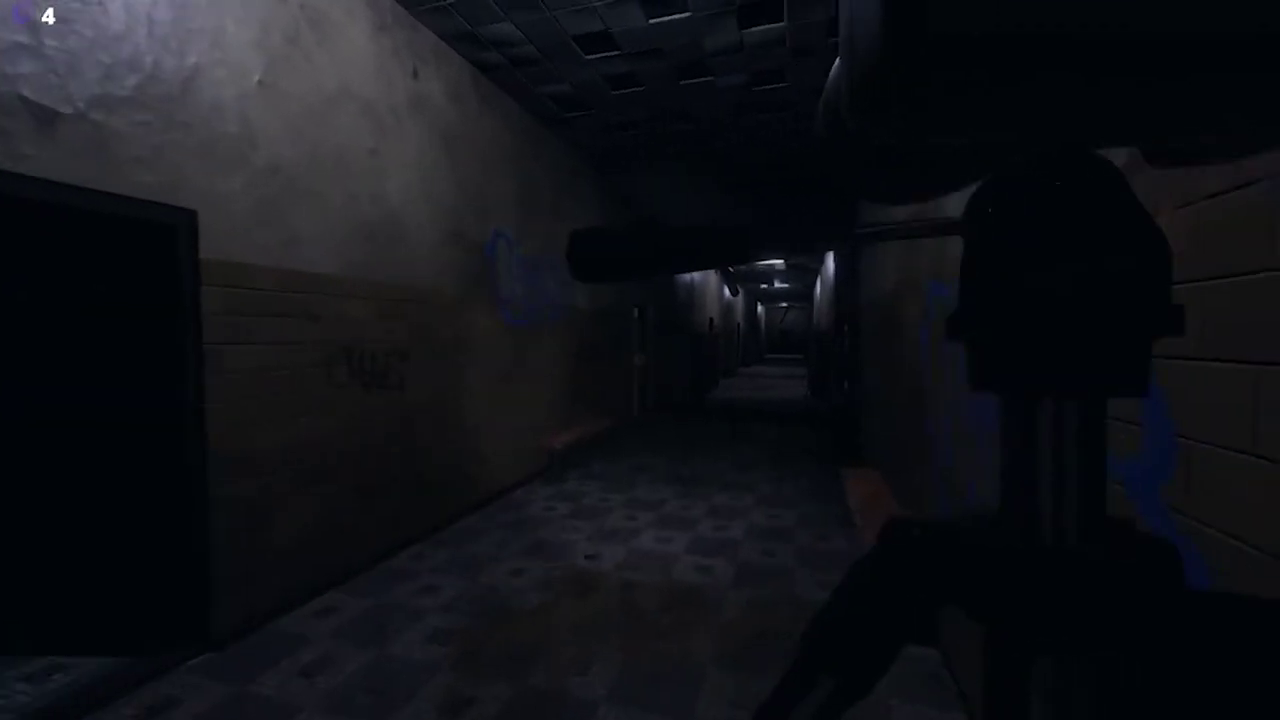
key(w)
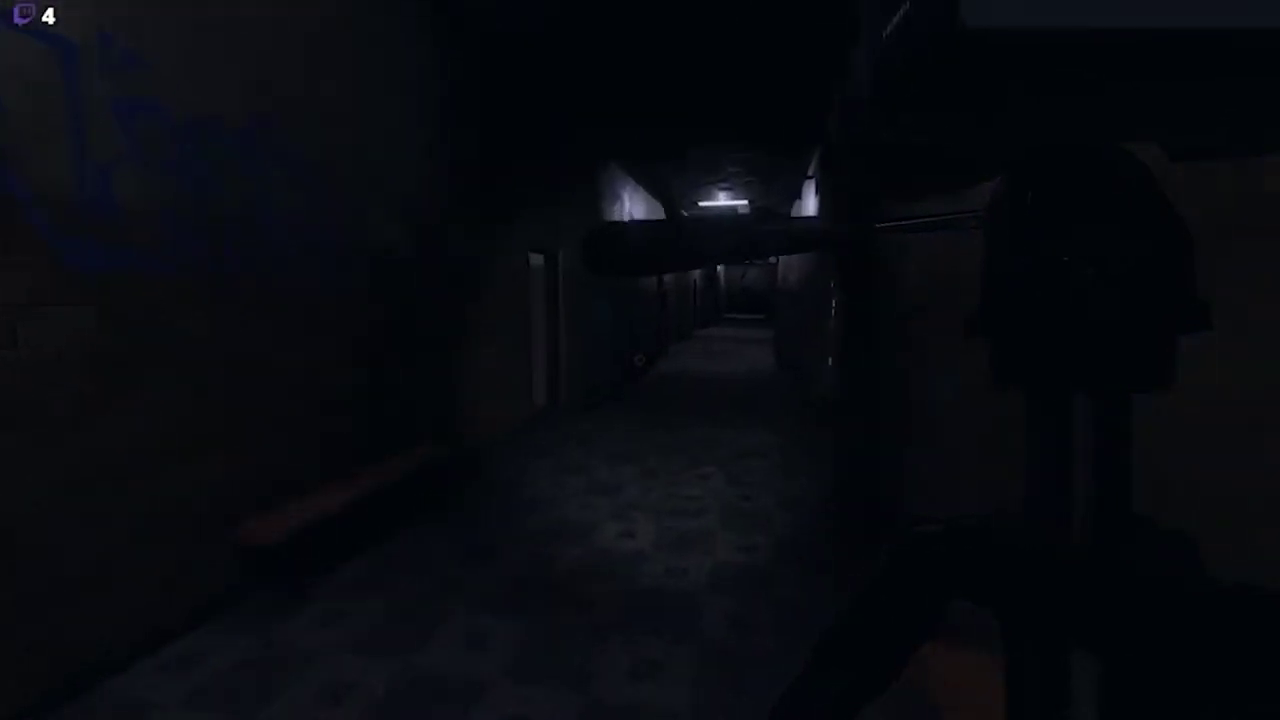
key(w)
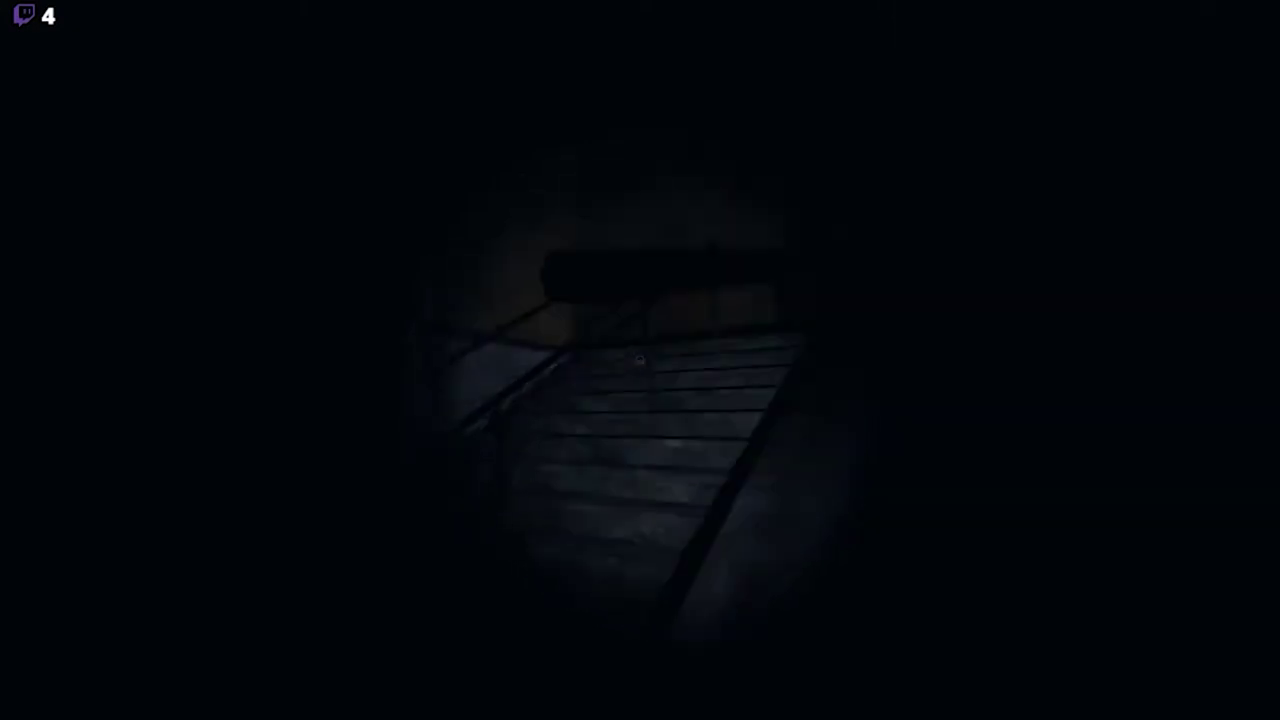
key(w)
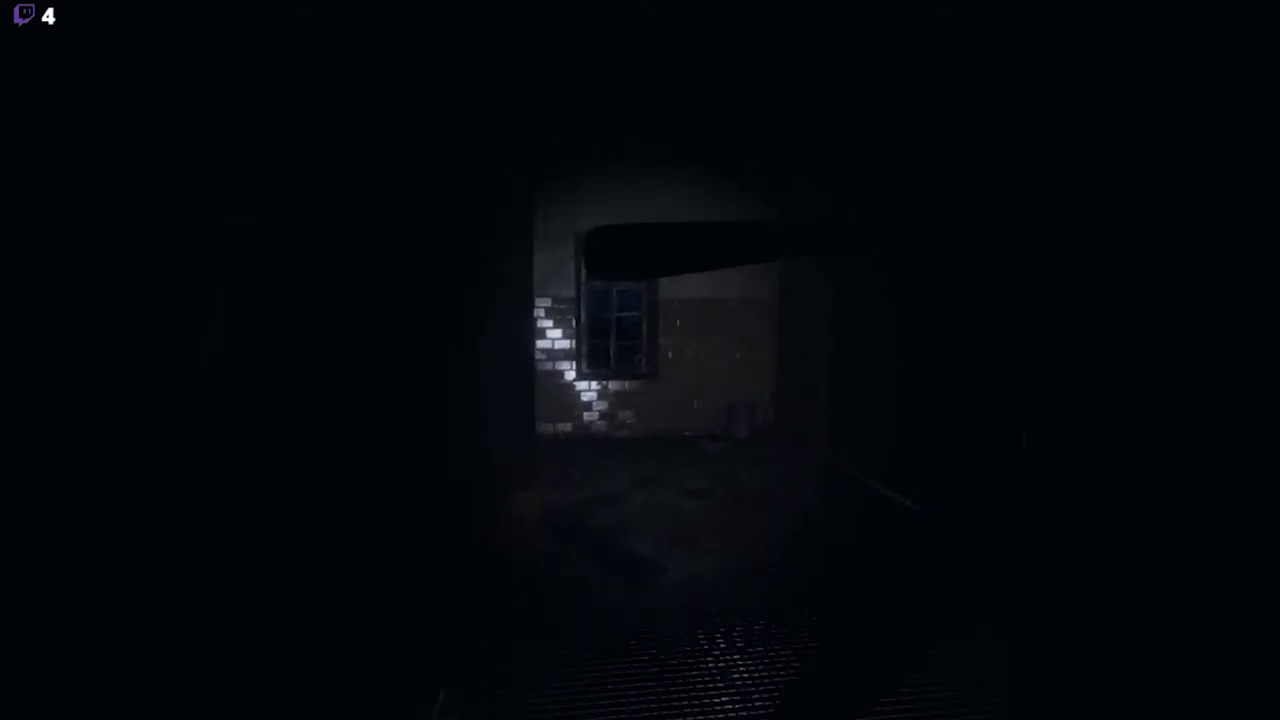
key(w)
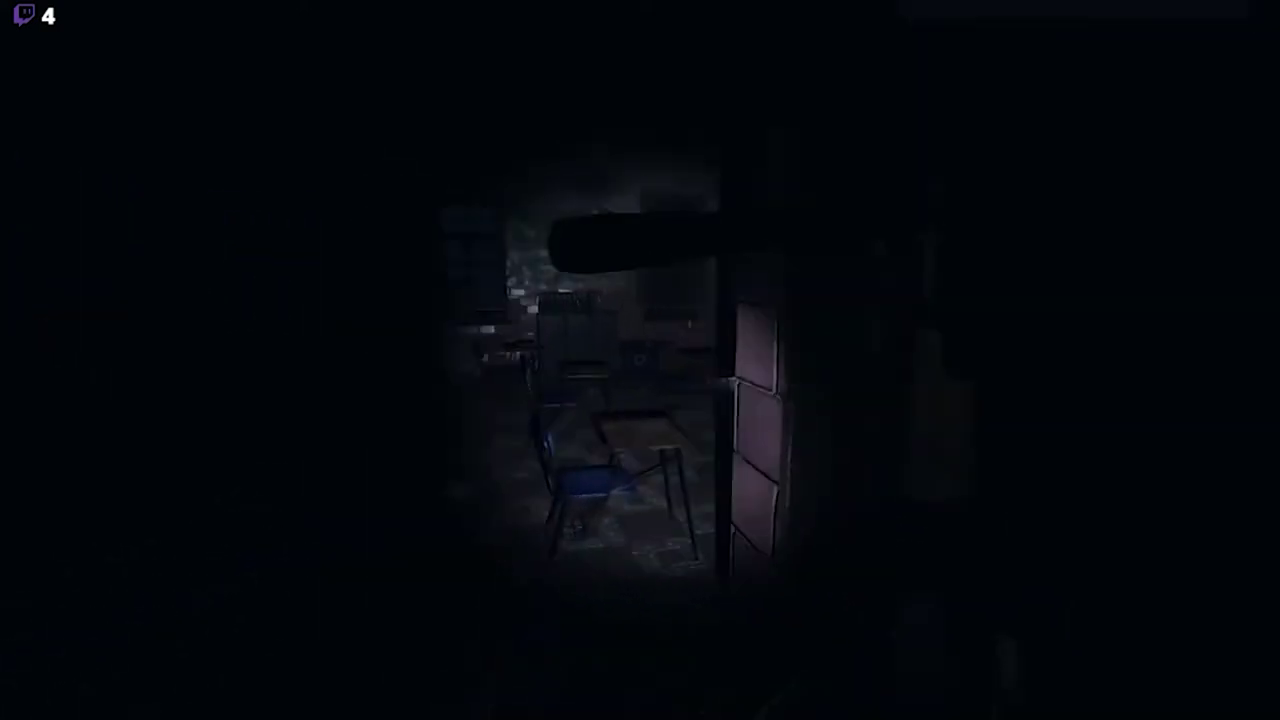
key(w)
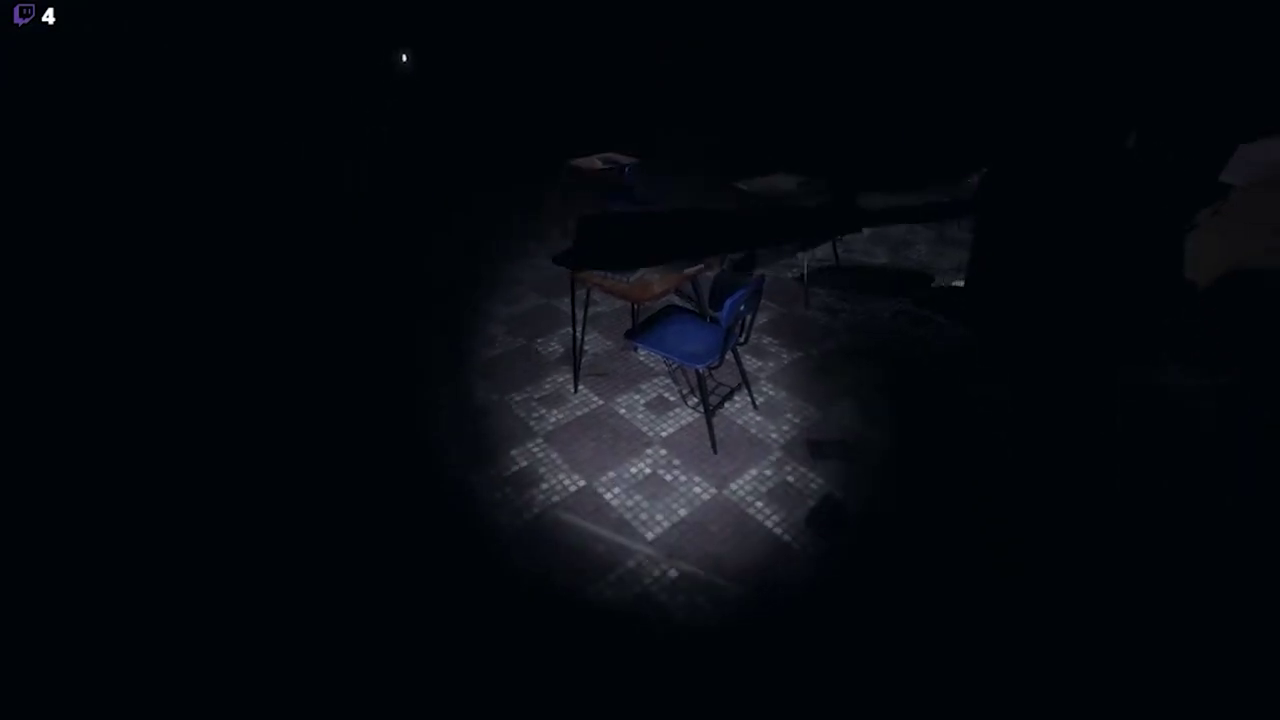
key(1)
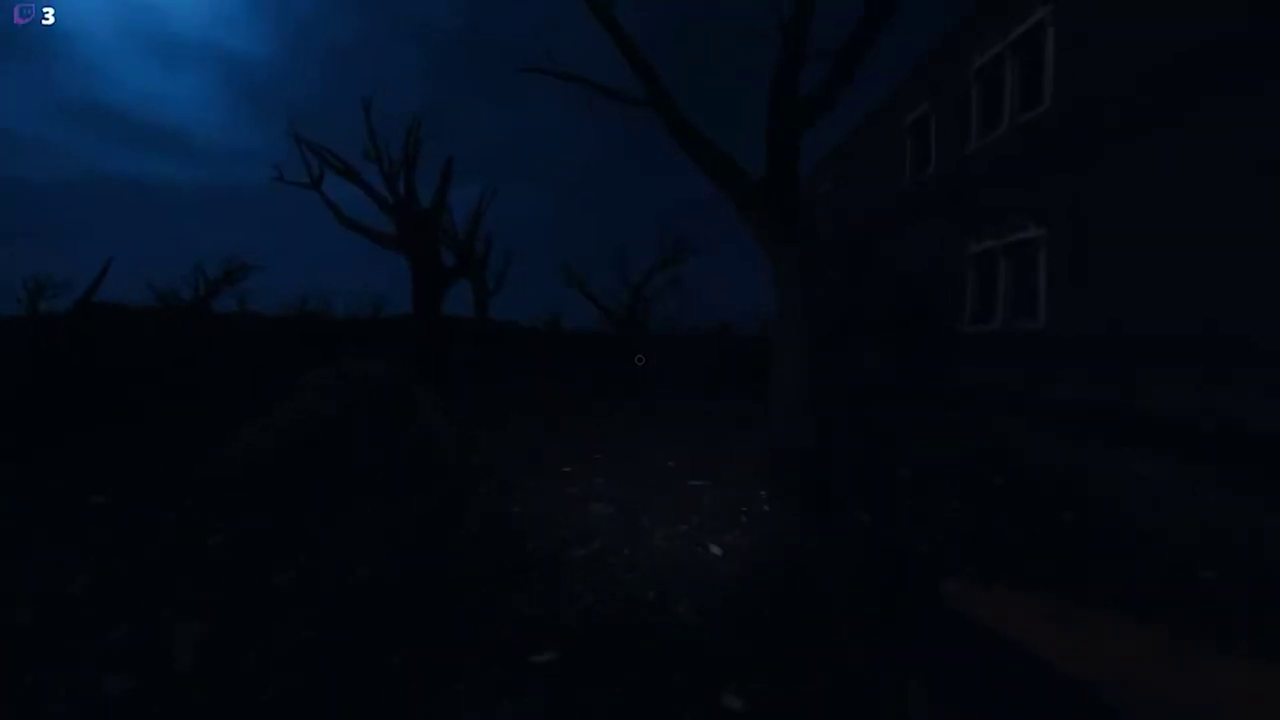
key(w)
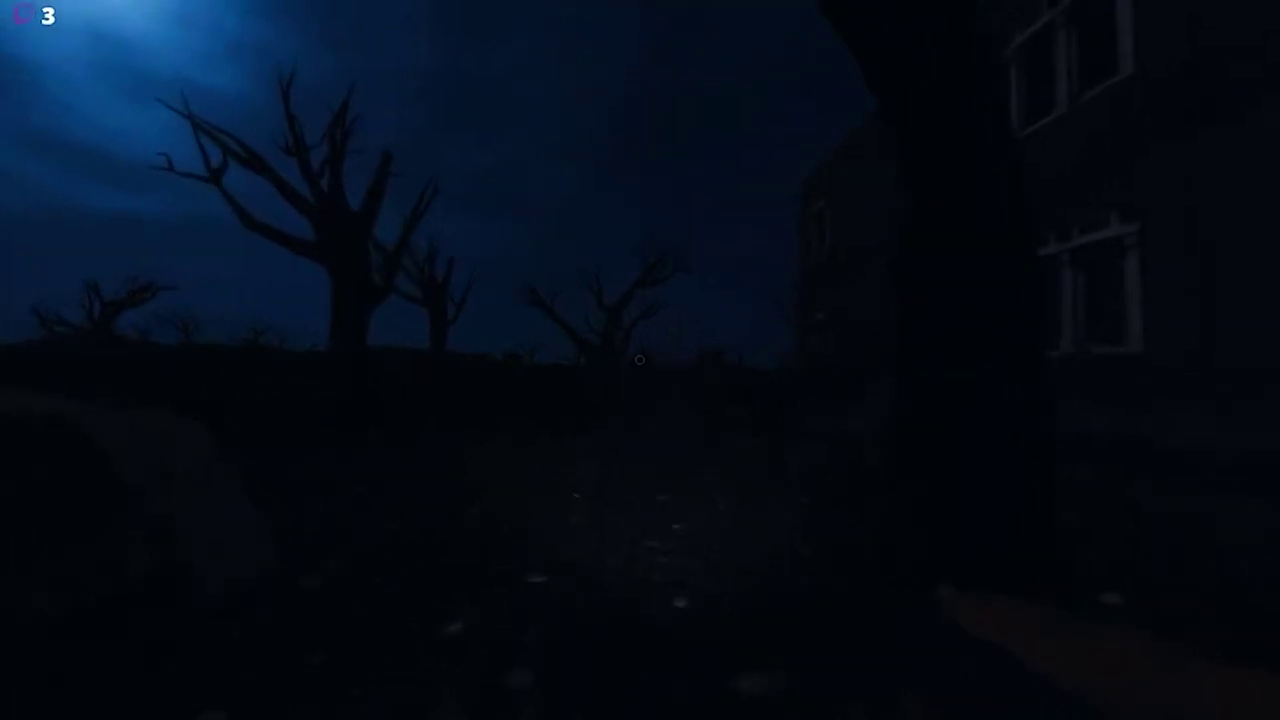
key(w)
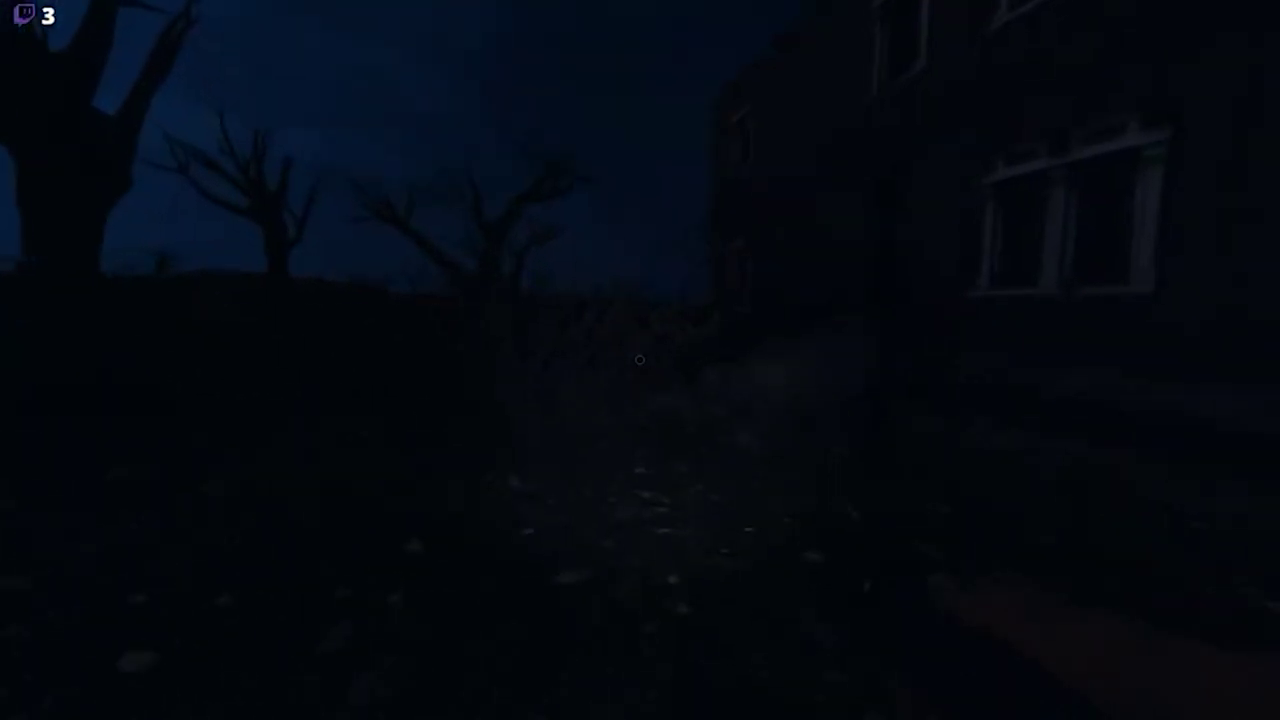
key(w)
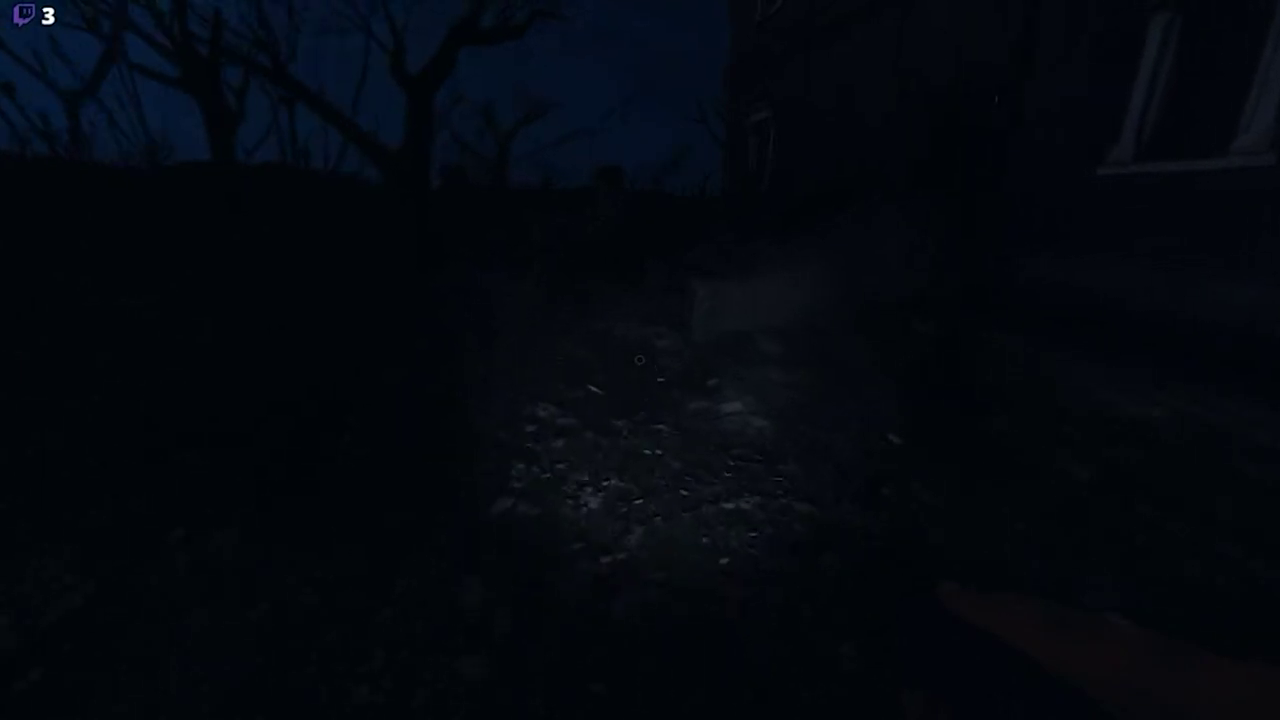
key(w)
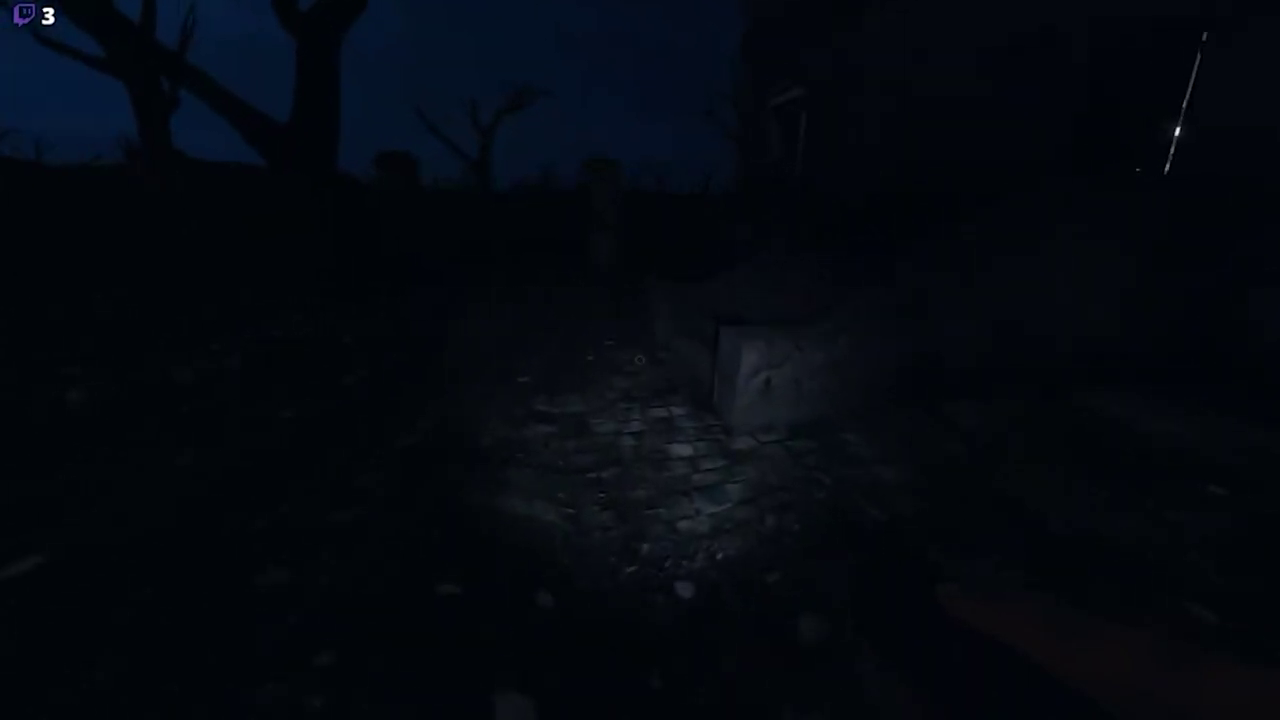
key(w)
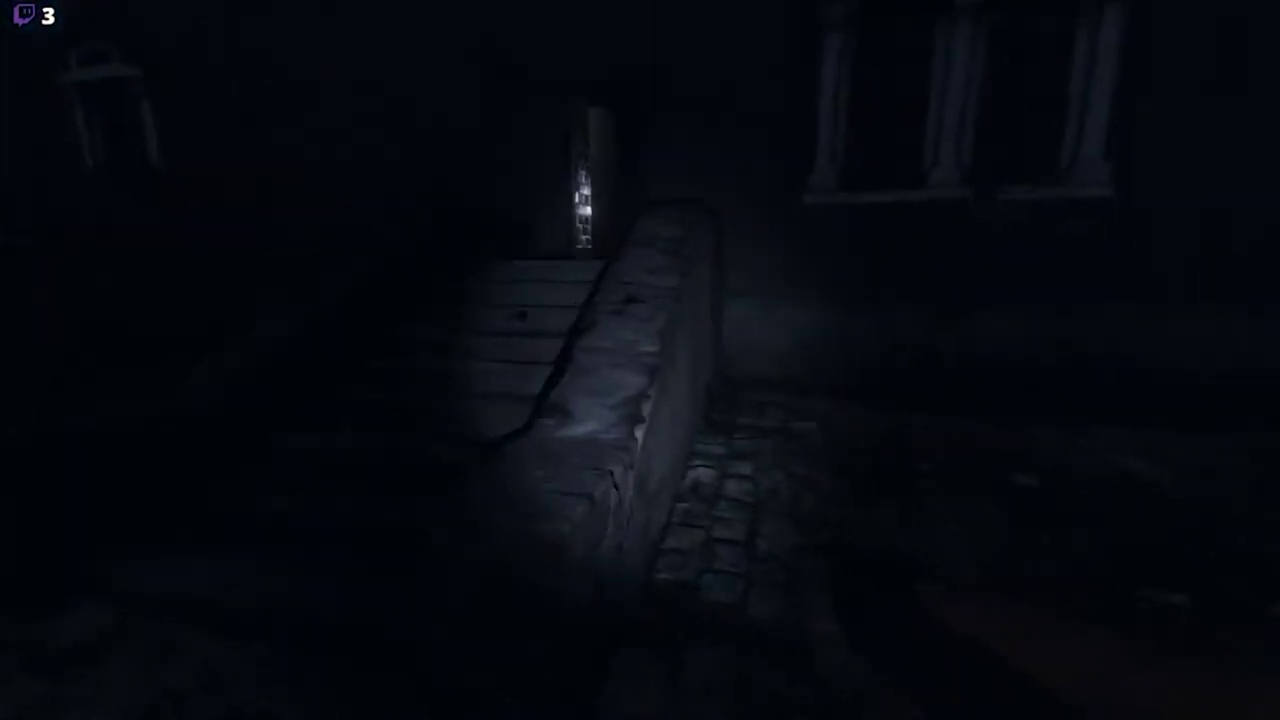
key(w)
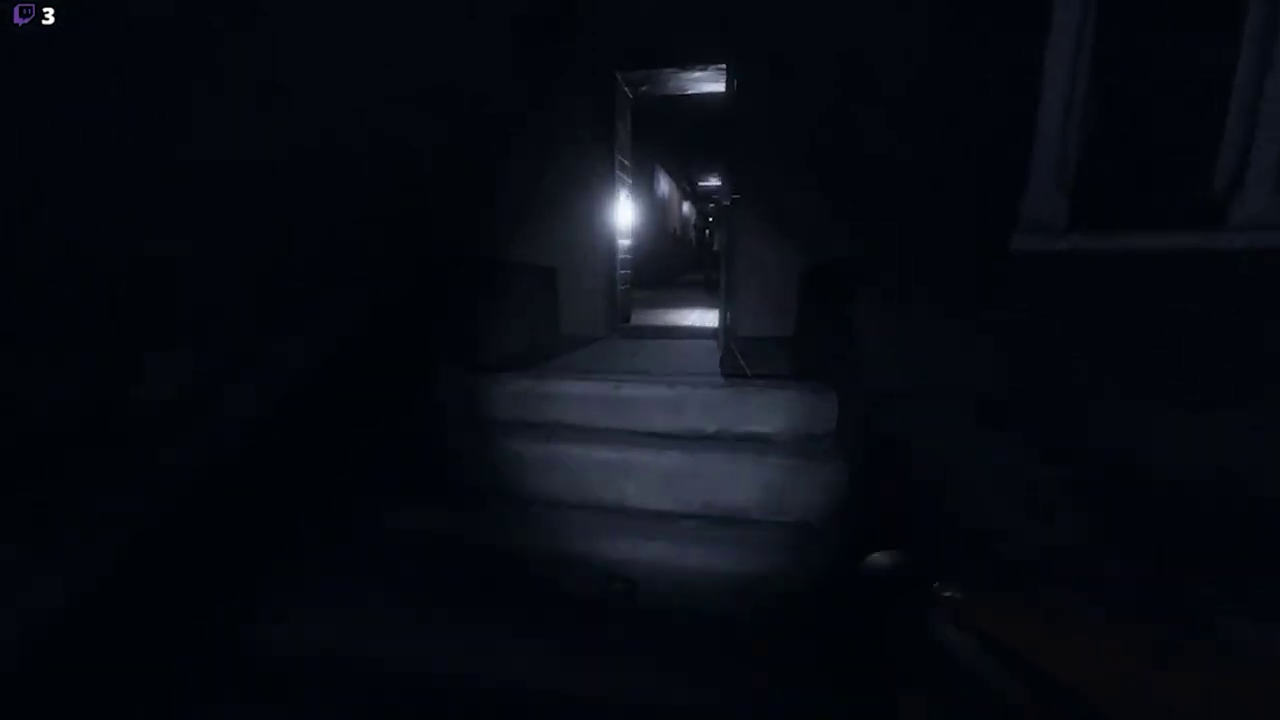
key(w)
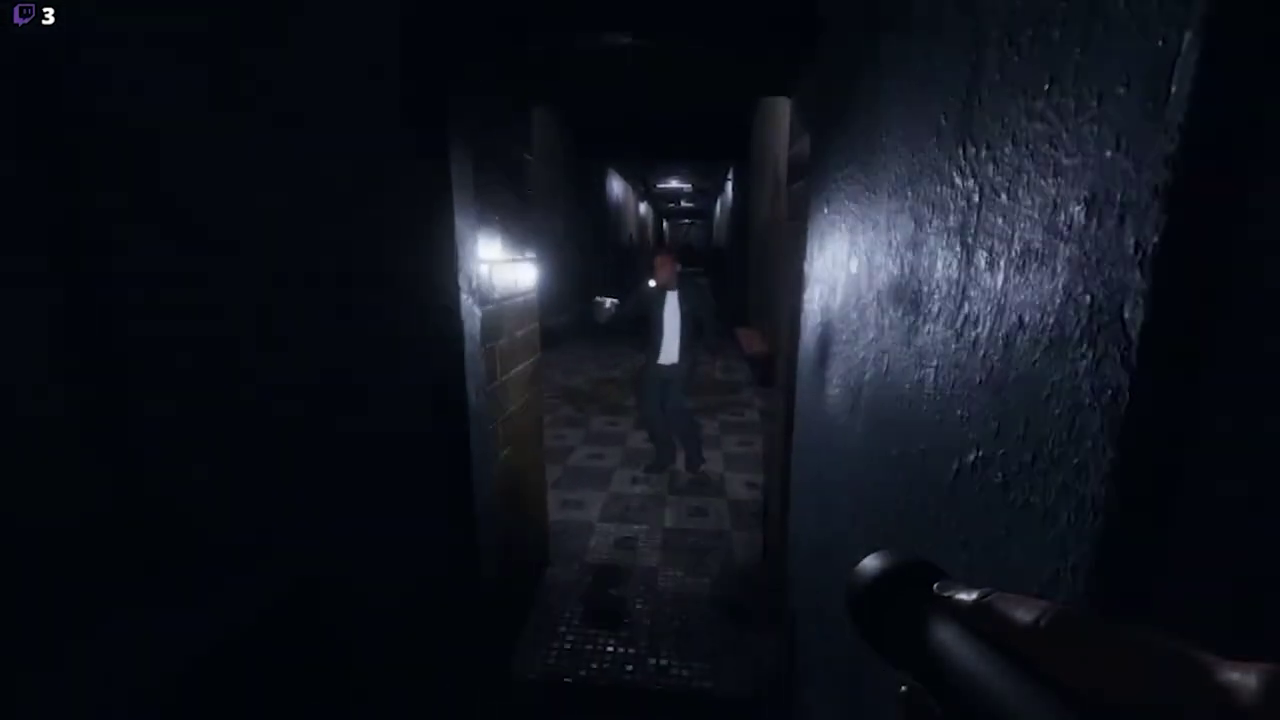
key(w)
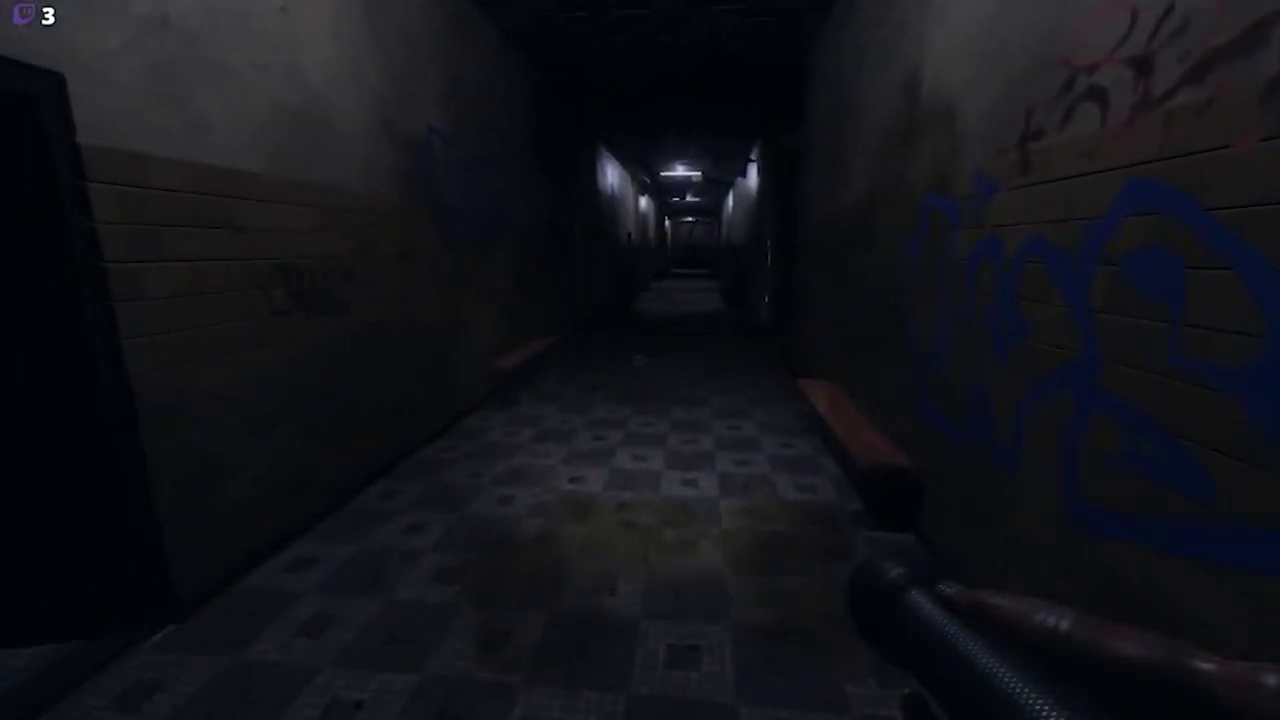
key(w)
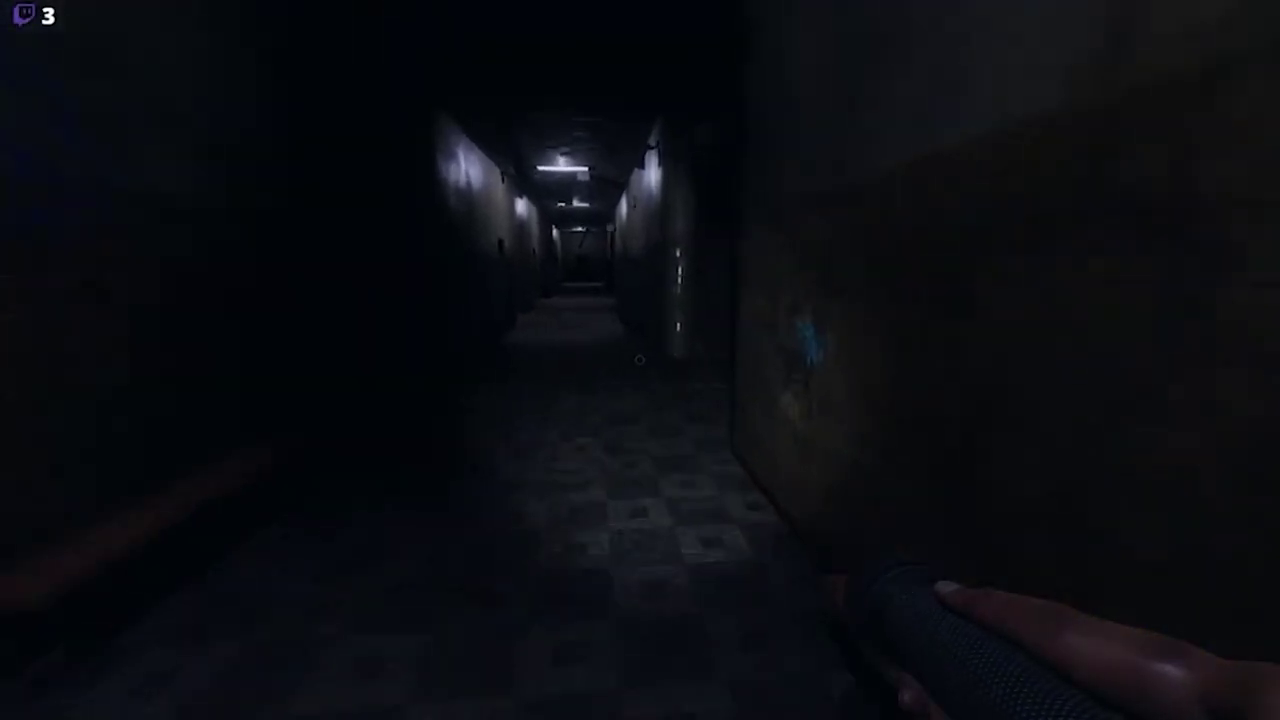
key(w)
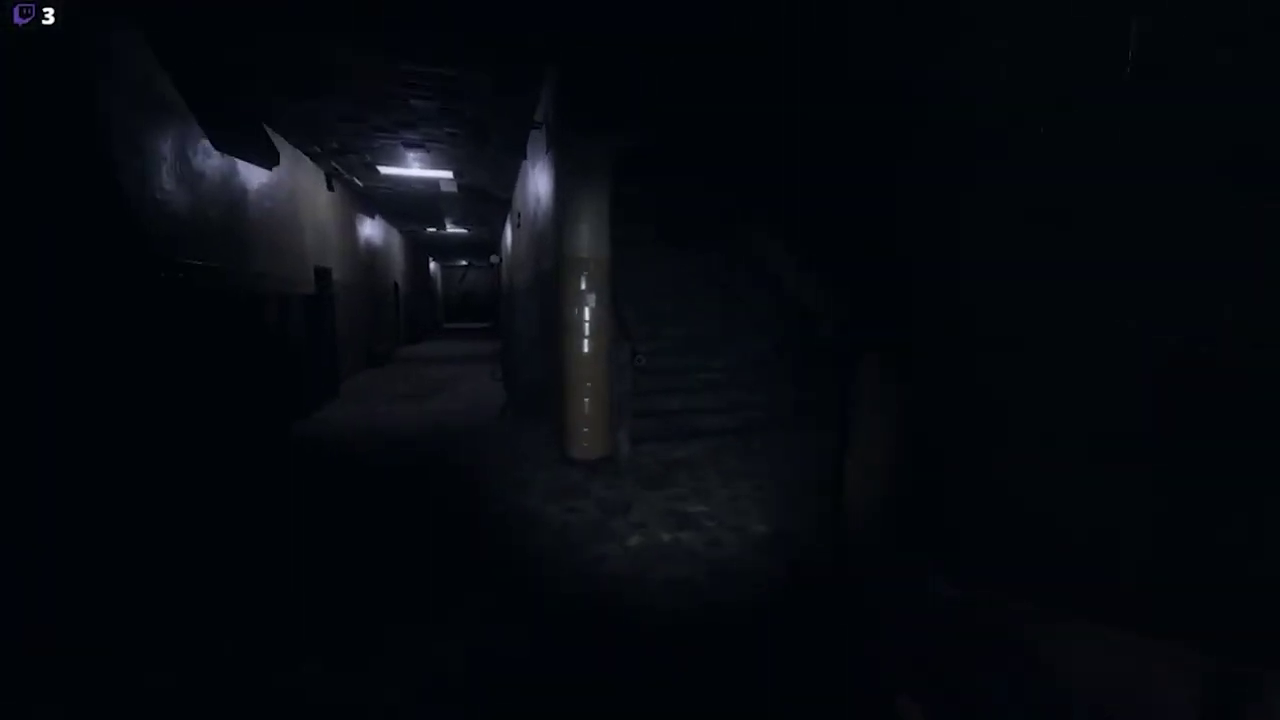
key(w)
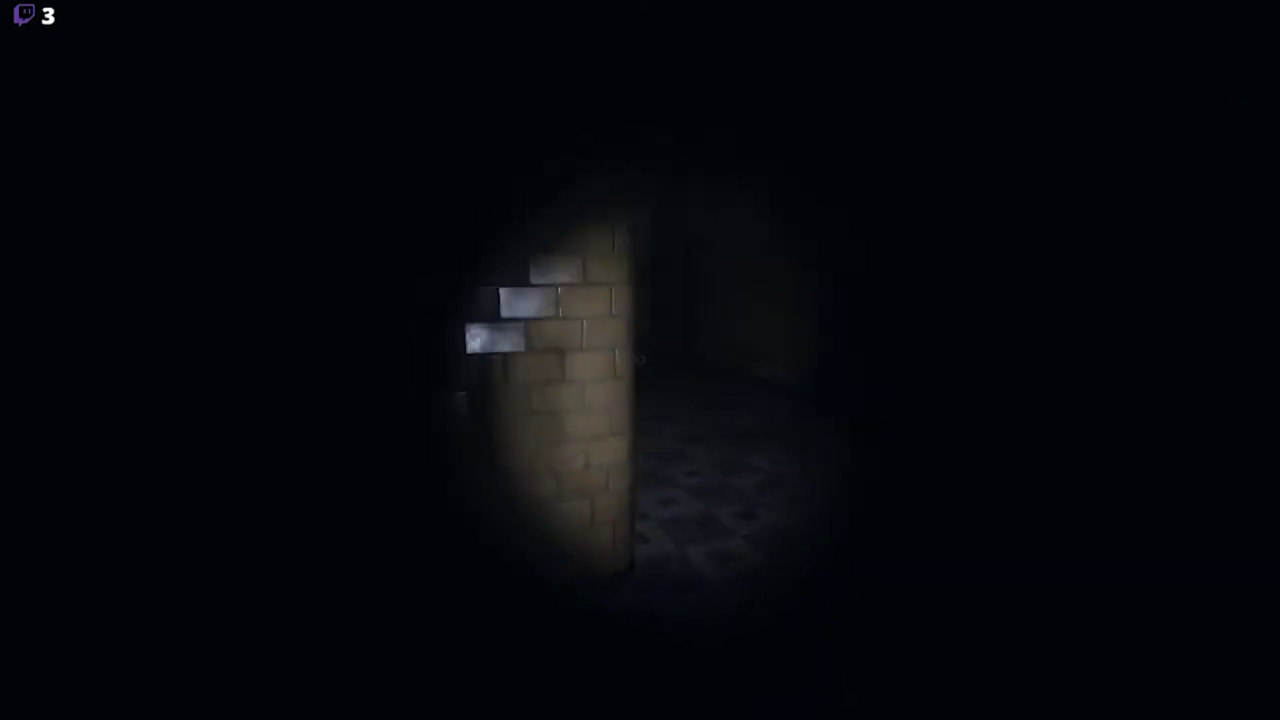
key(w)
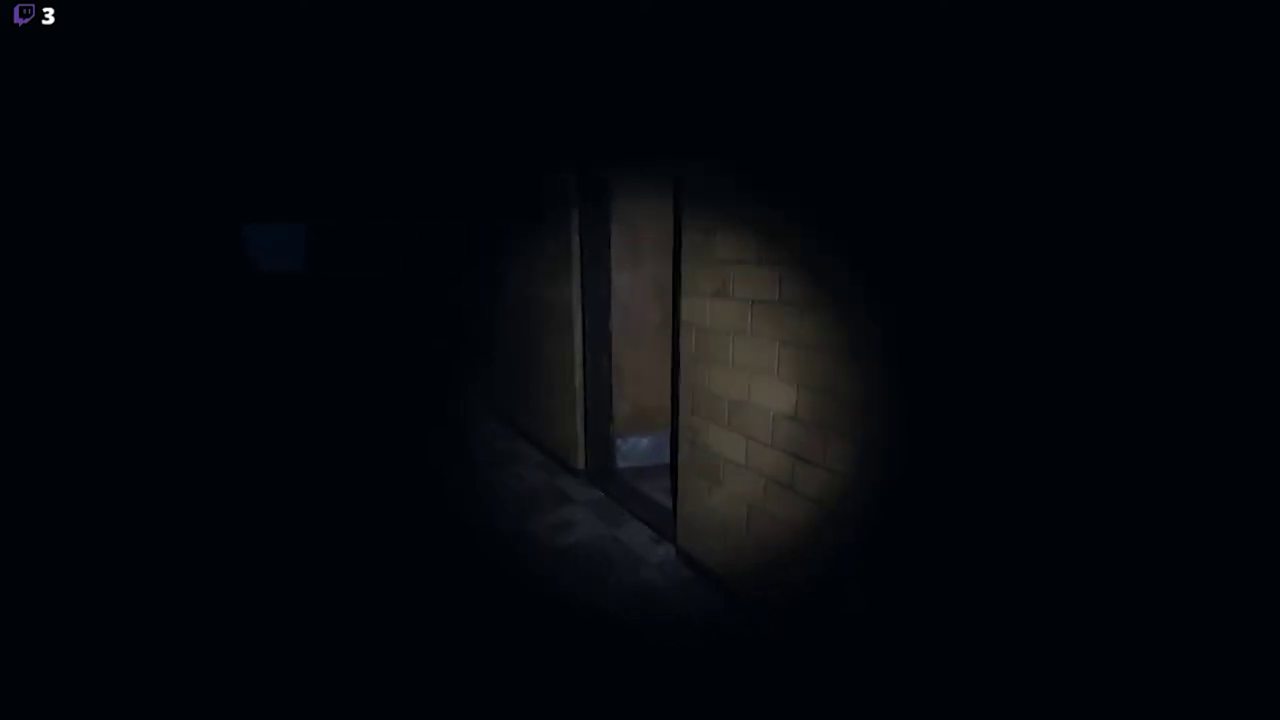
key(w)
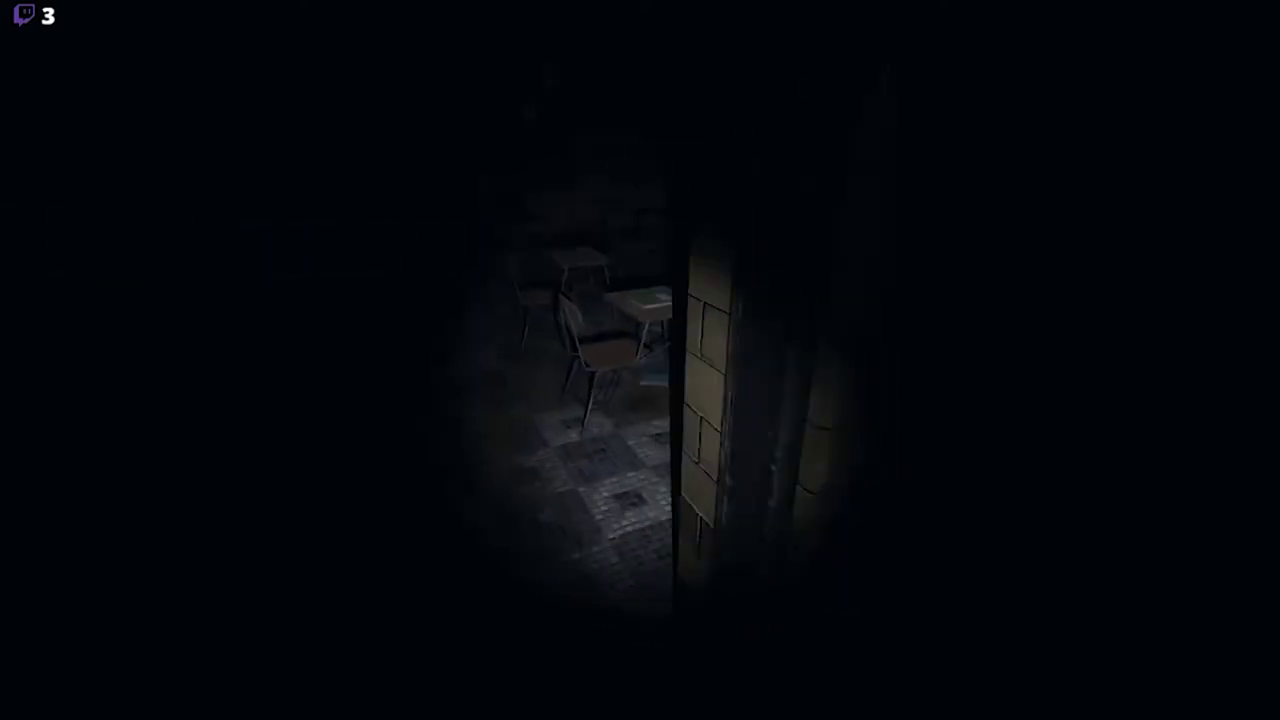
key(w)
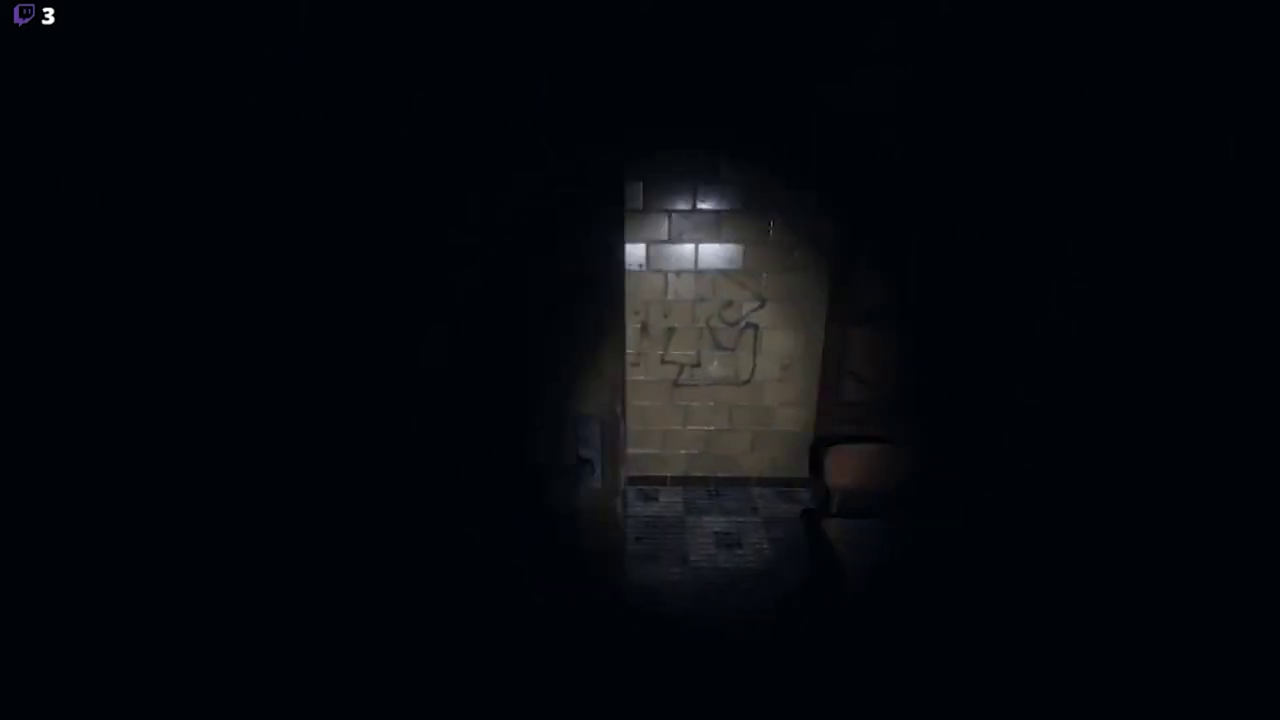
key(e)
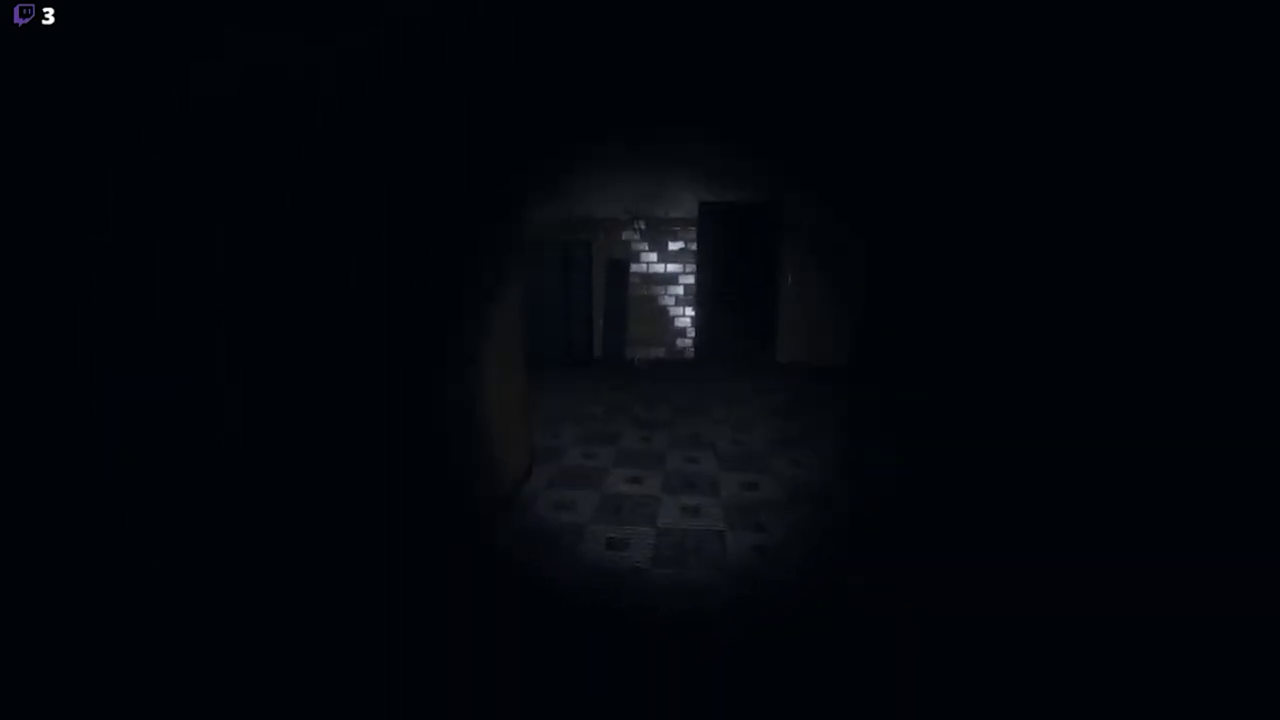
key(w)
key(w)
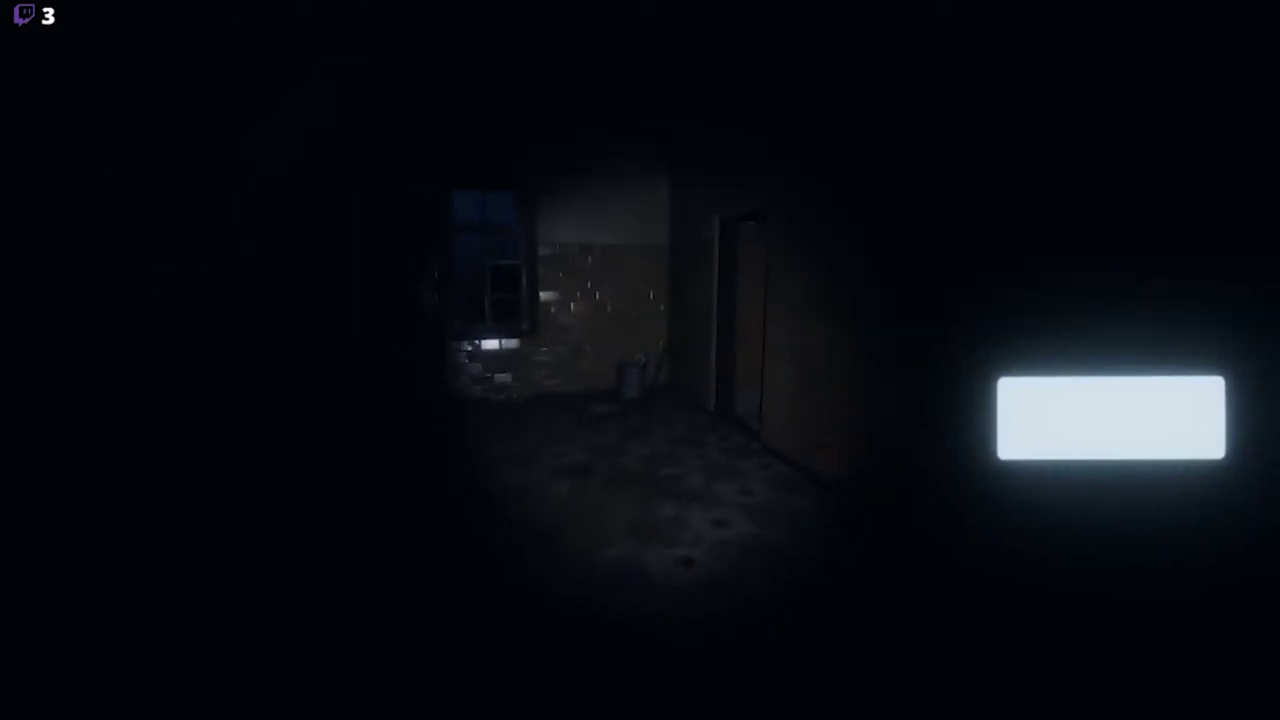
key(w)
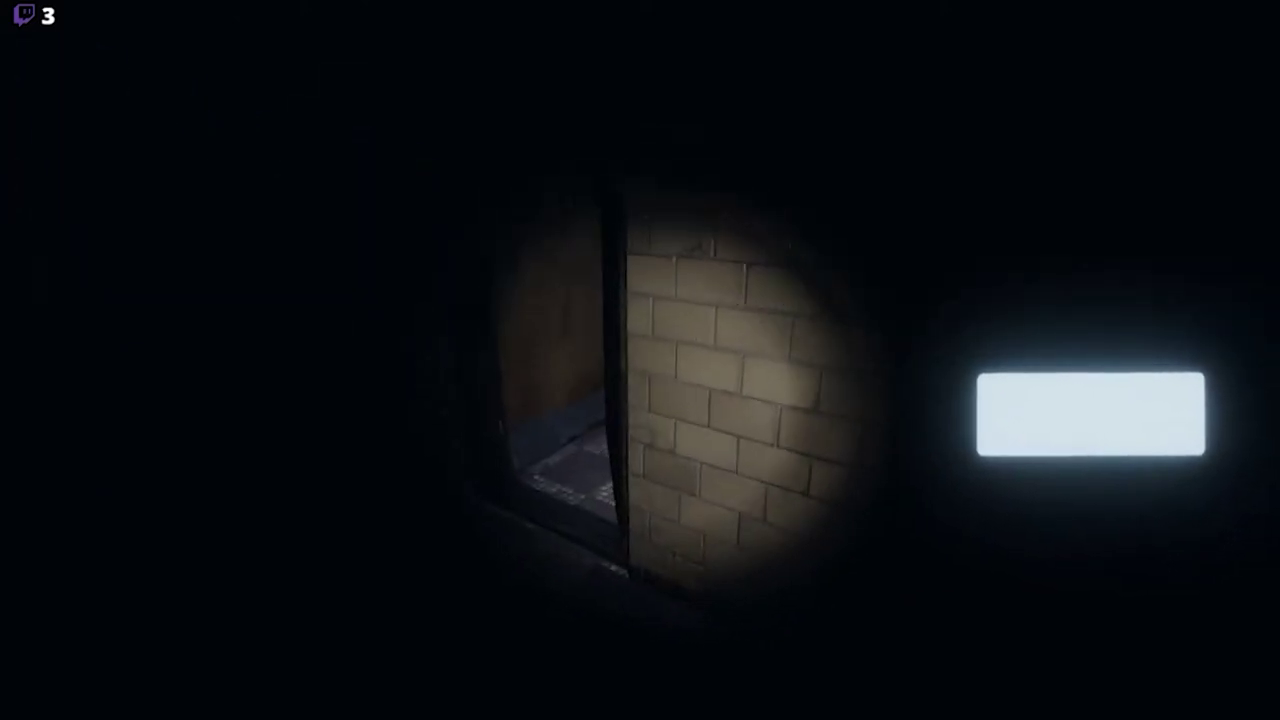
key(w)
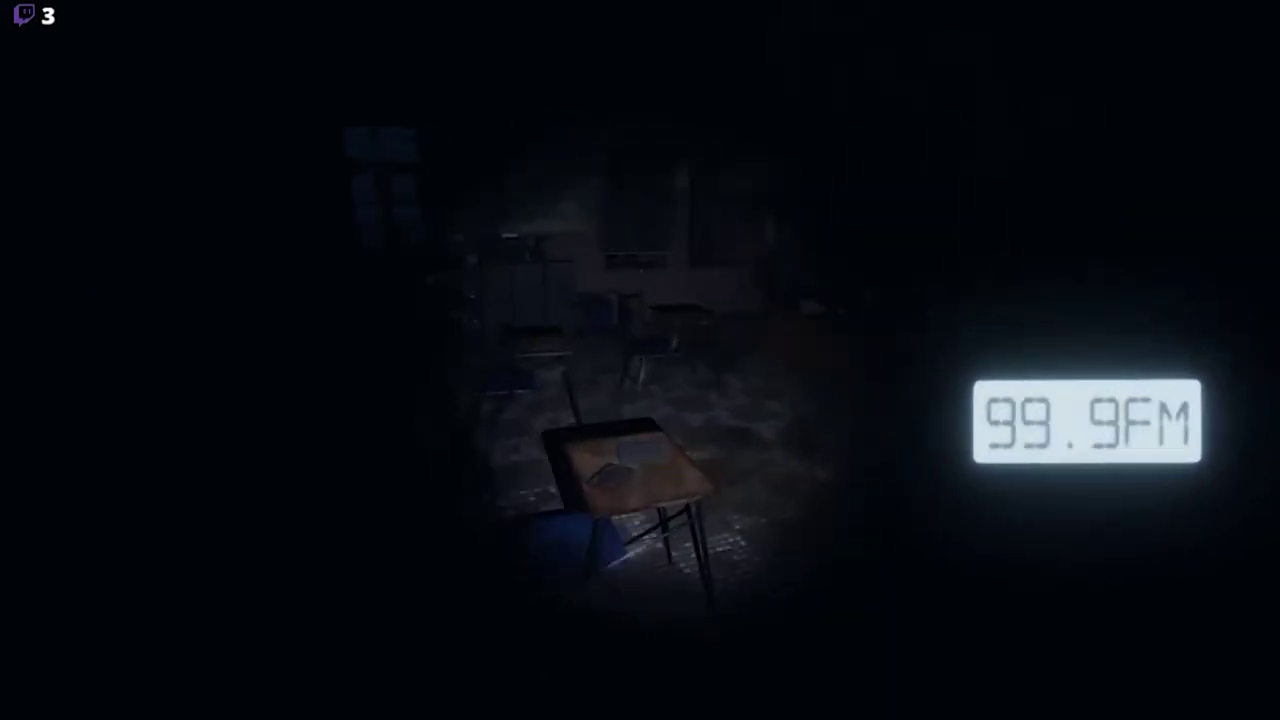
key(w)
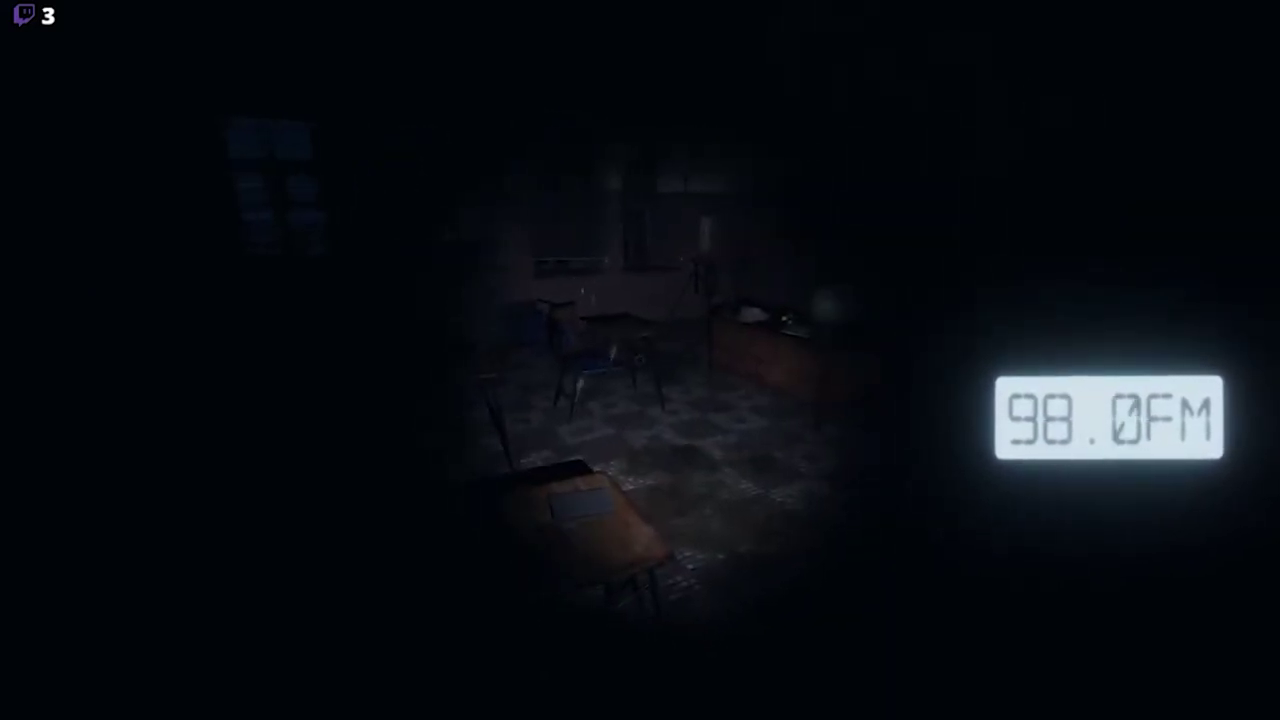
scroll(640, 360, down, 1)
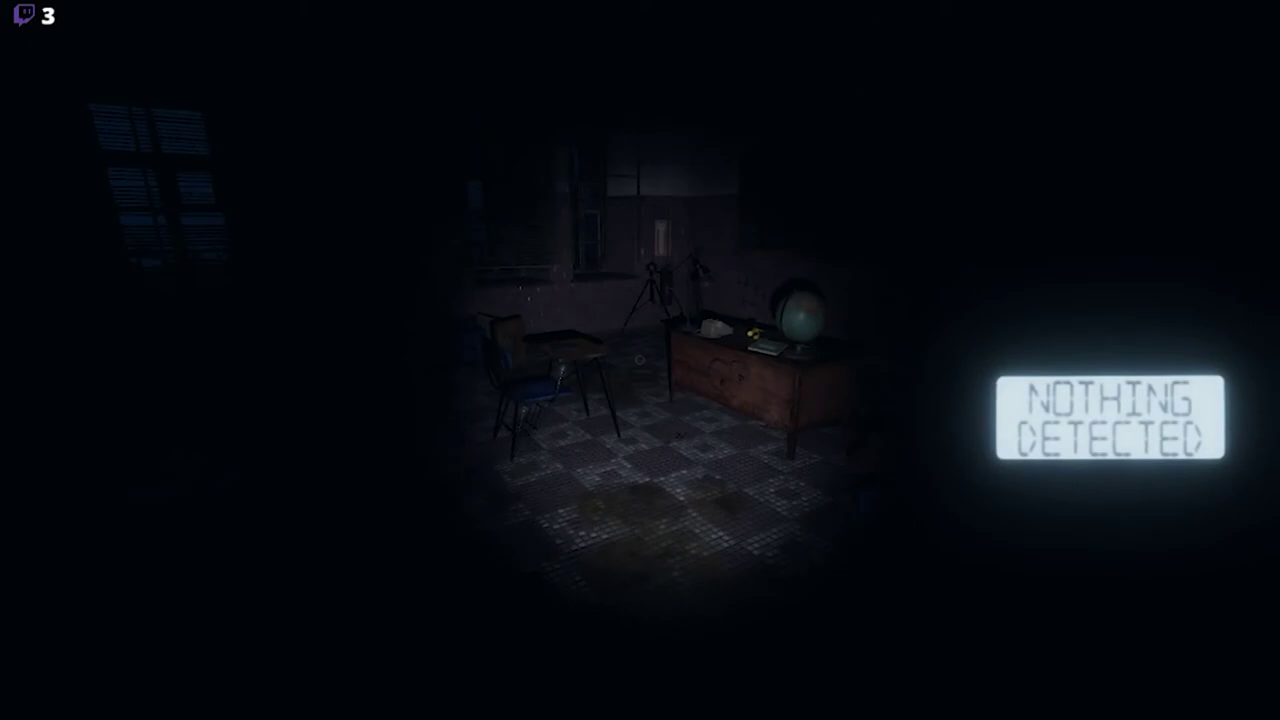
scroll(640, 360, down, 5)
scroll(640, 360, down, 5)
scroll(640, 360, down, 3)
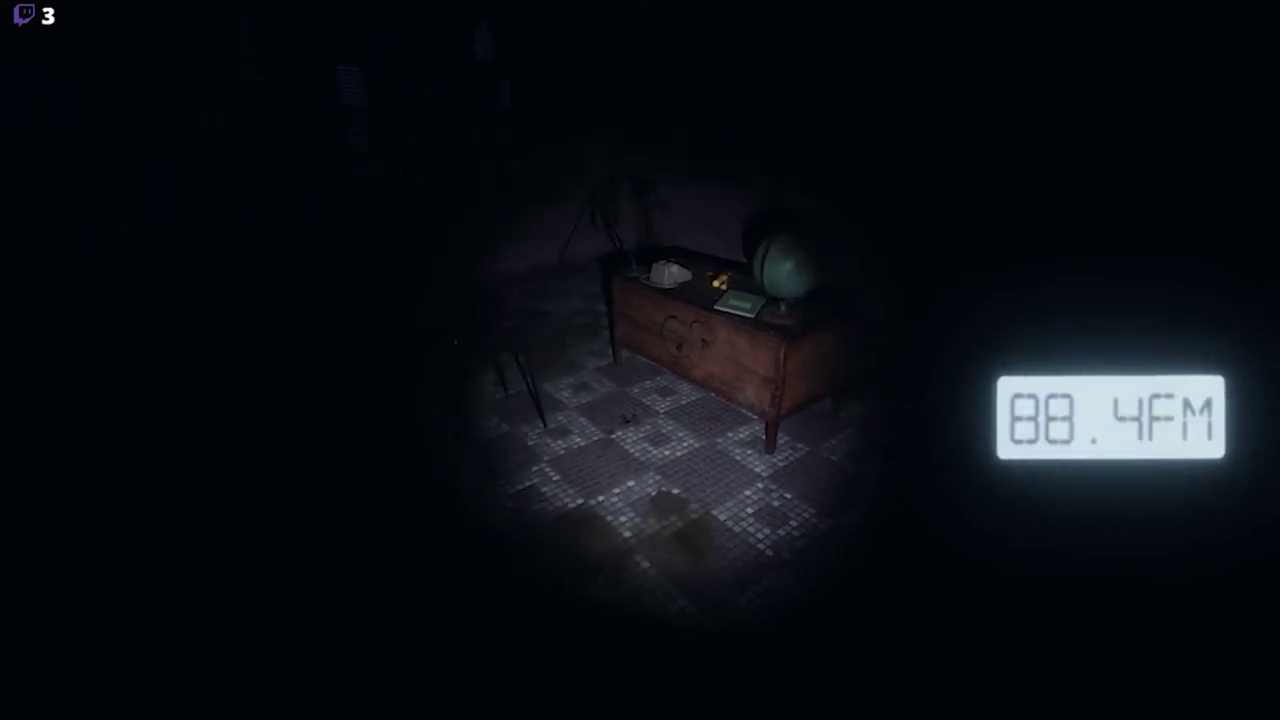
scroll(640, 360, down, 5)
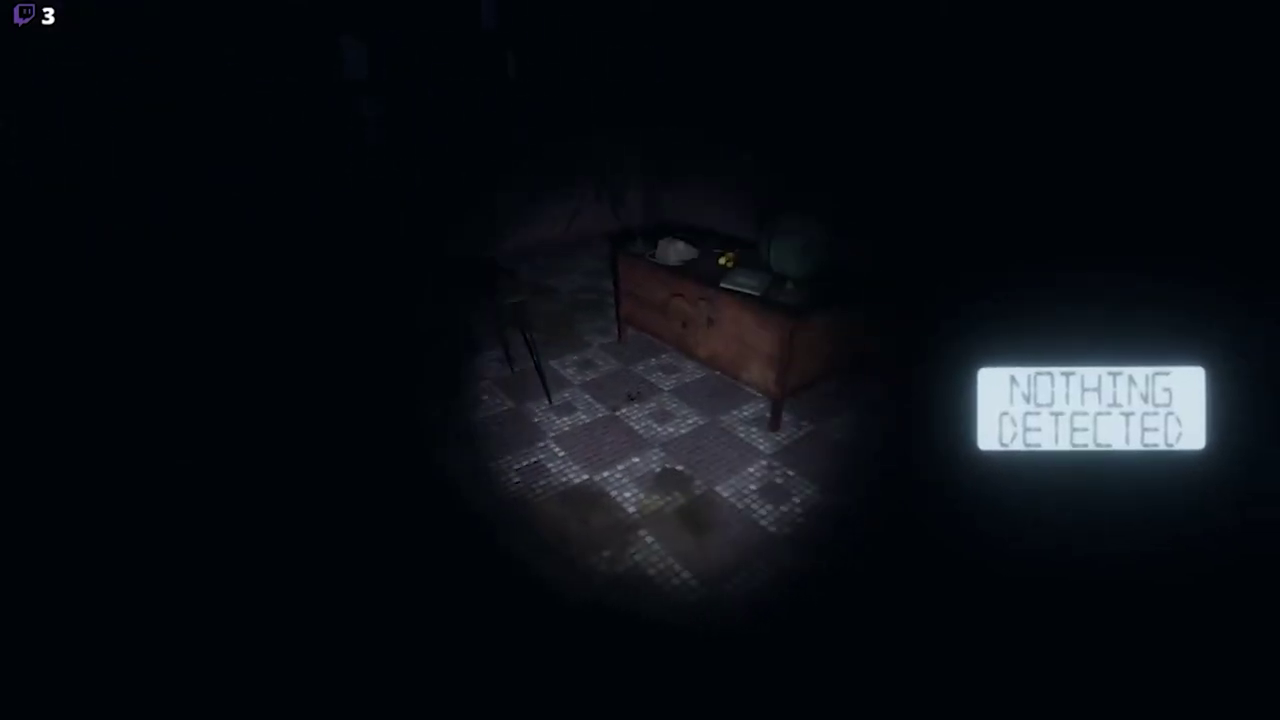
scroll(640, 360, down, 5)
scroll(640, 360, down, 4)
scroll(640, 360, down, 5)
scroll(640, 360, up, 3)
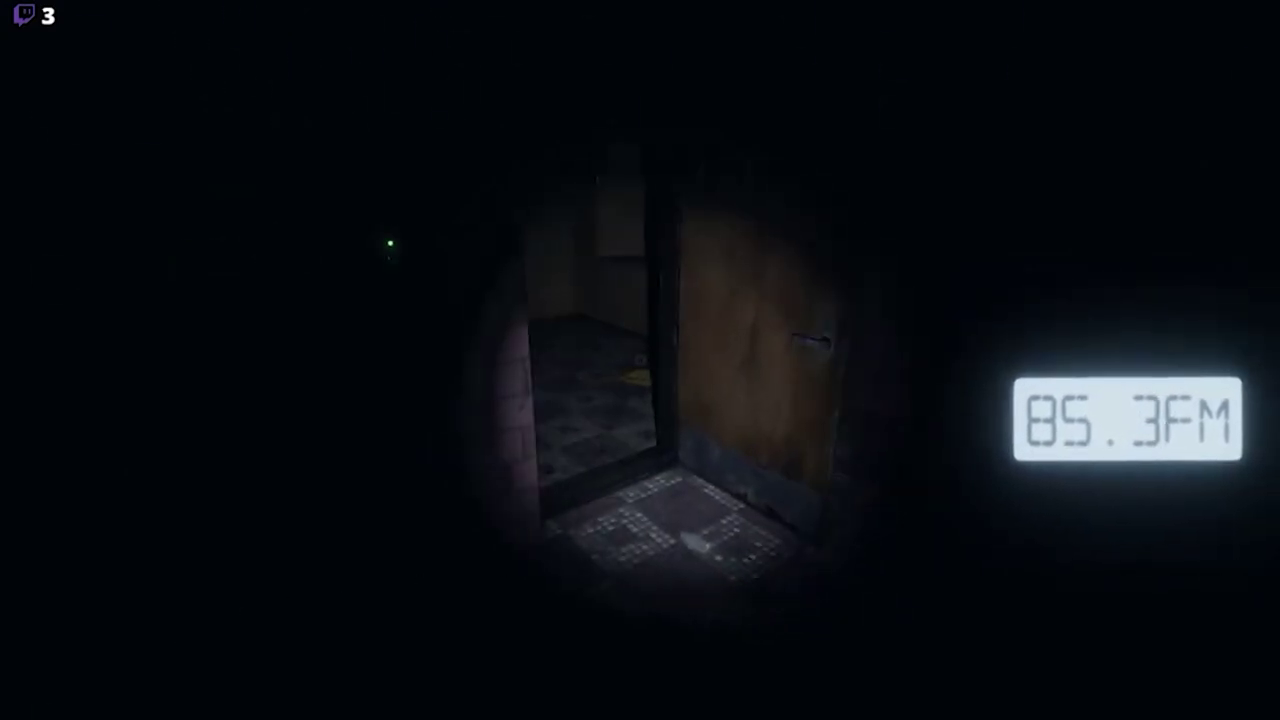
scroll(640, 360, up, 5)
scroll(640, 360, up, 2)
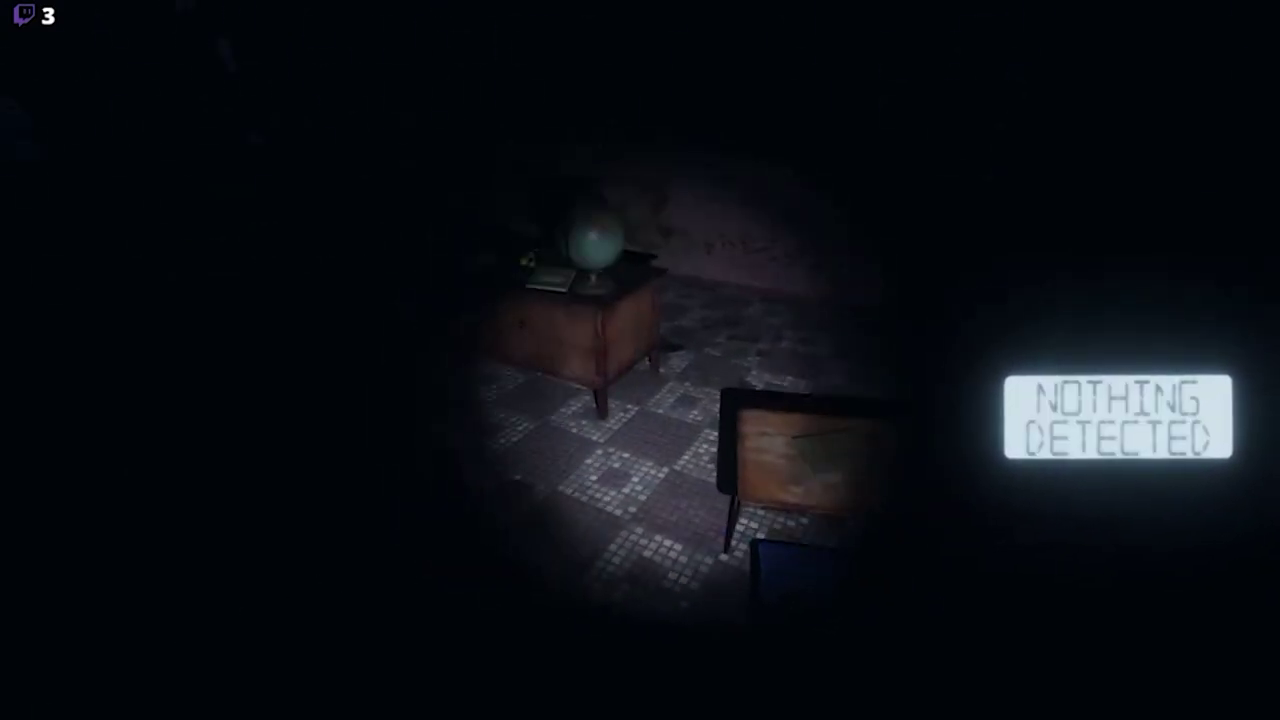
key(w)
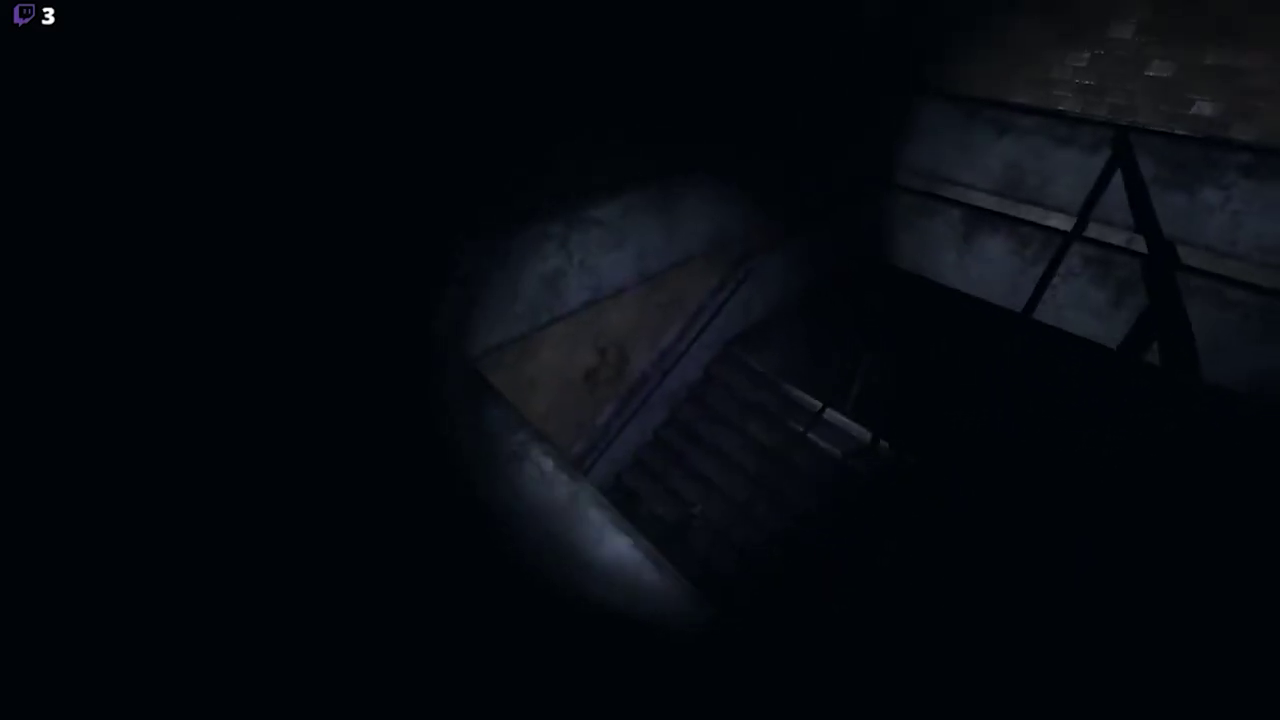
key(w)
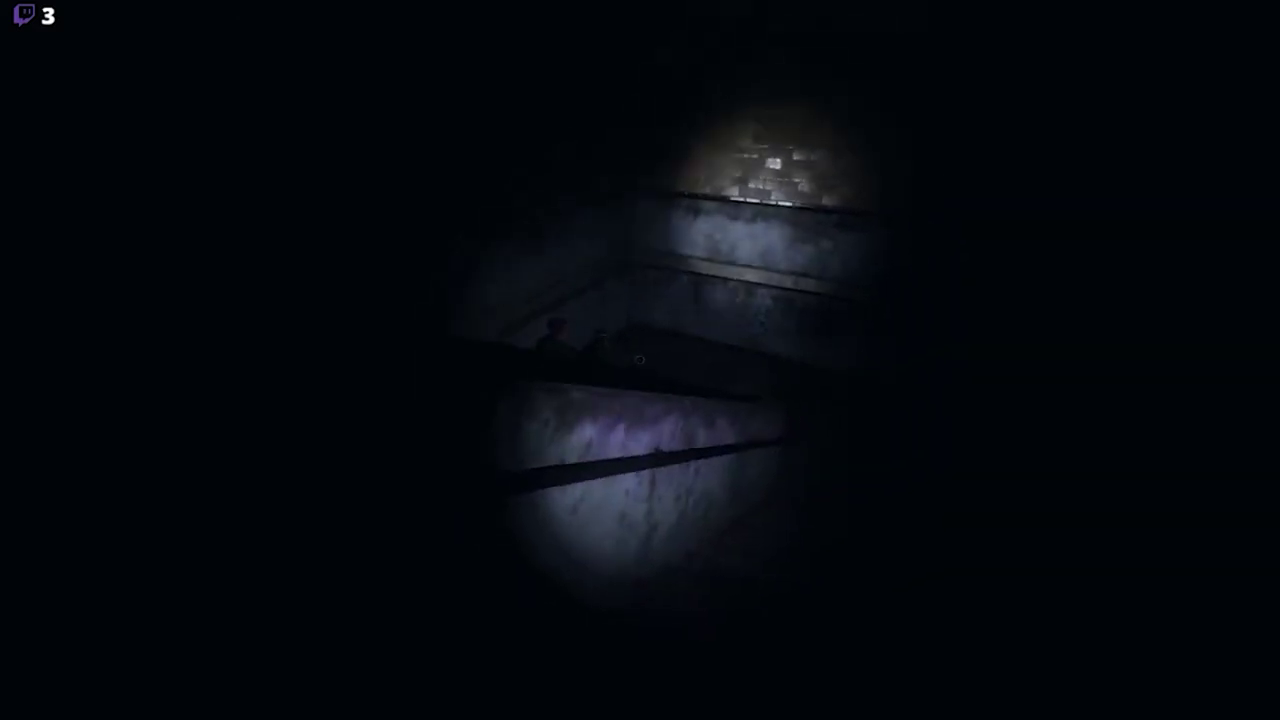
key(w)
key(w)
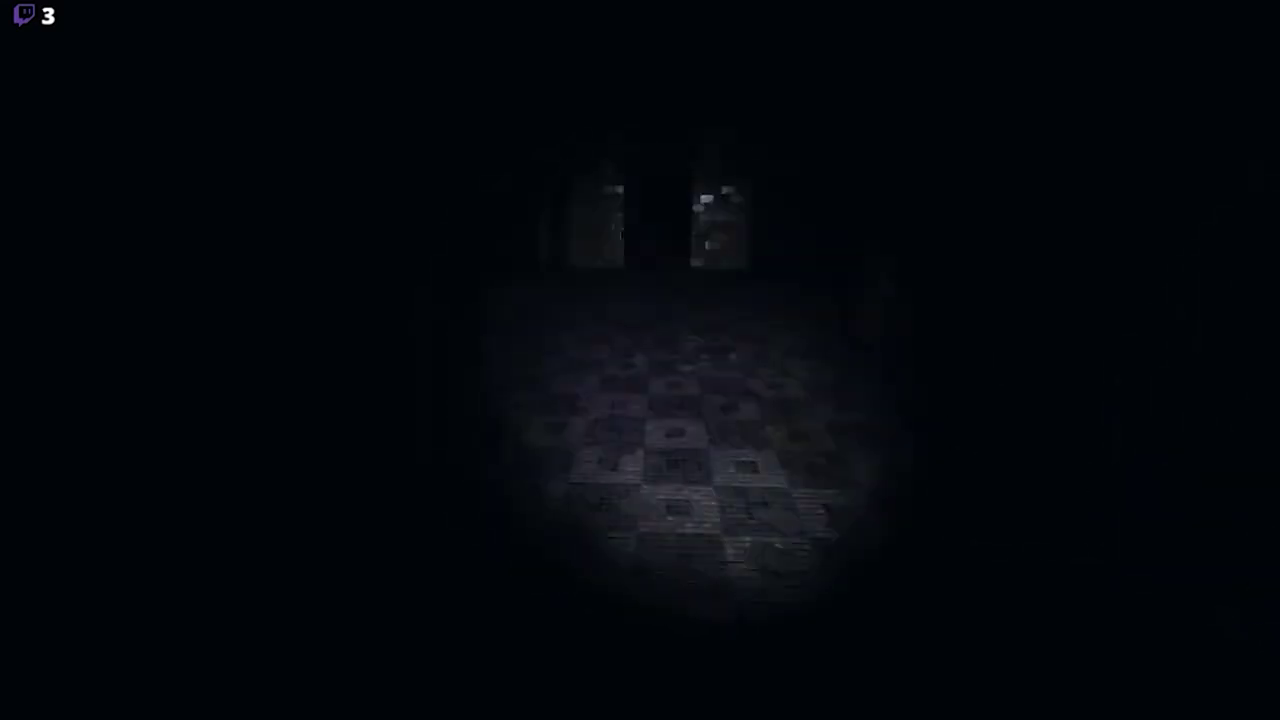
key(w)
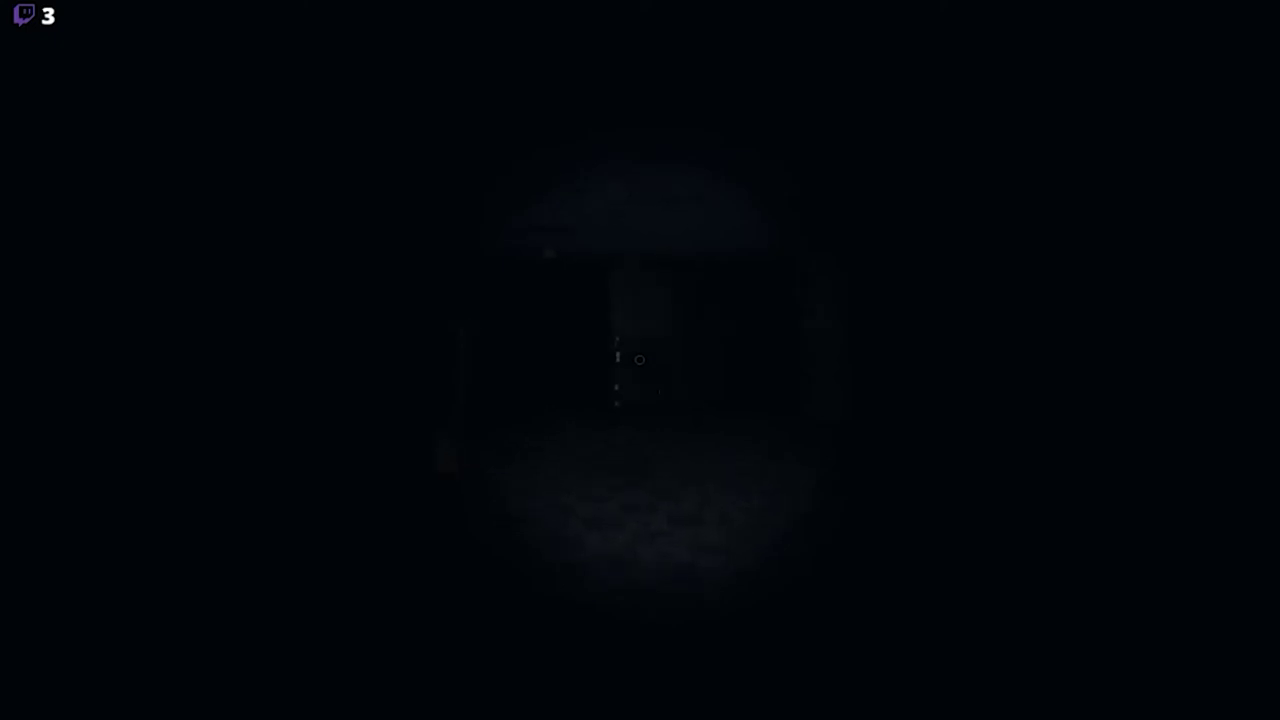
key(w)
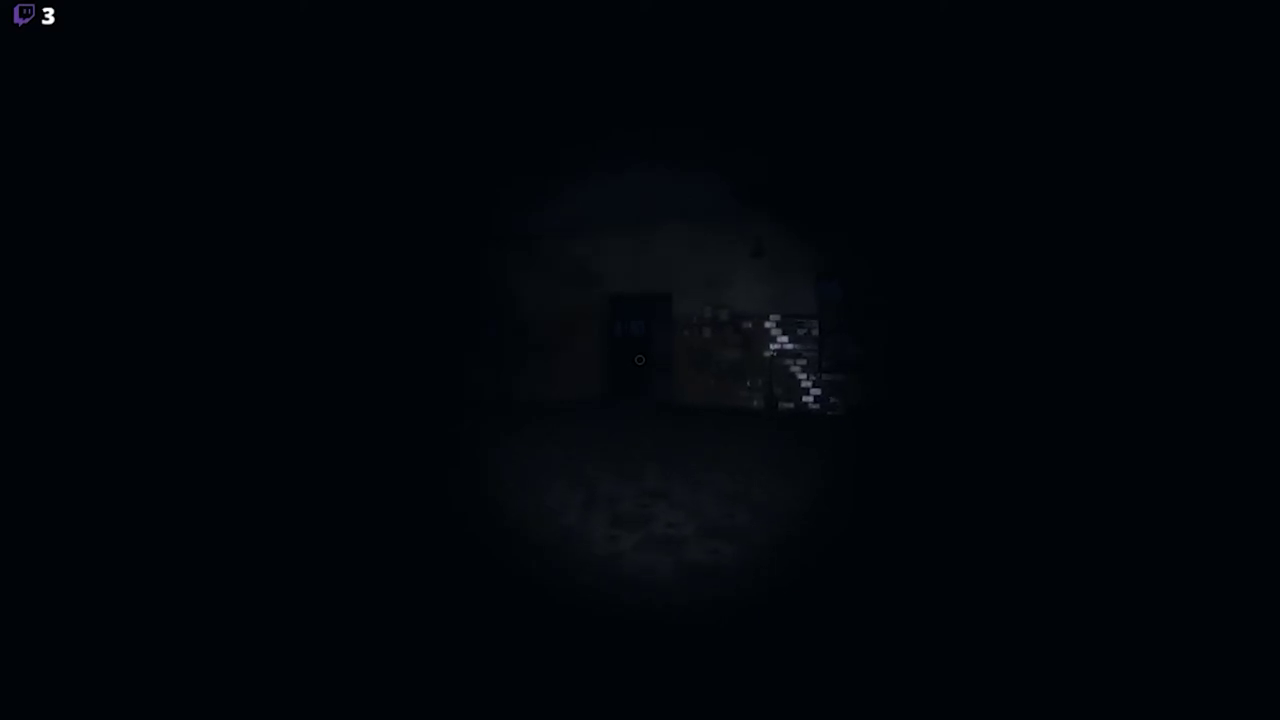
key(w)
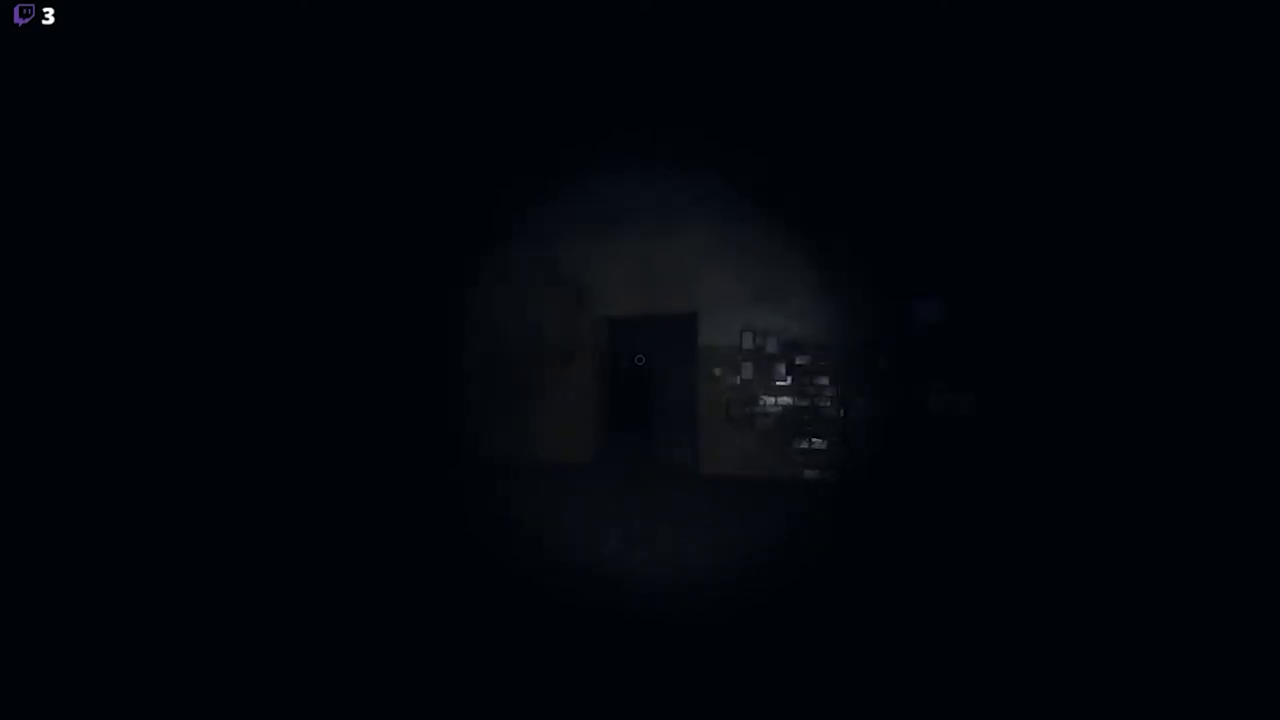
key(w)
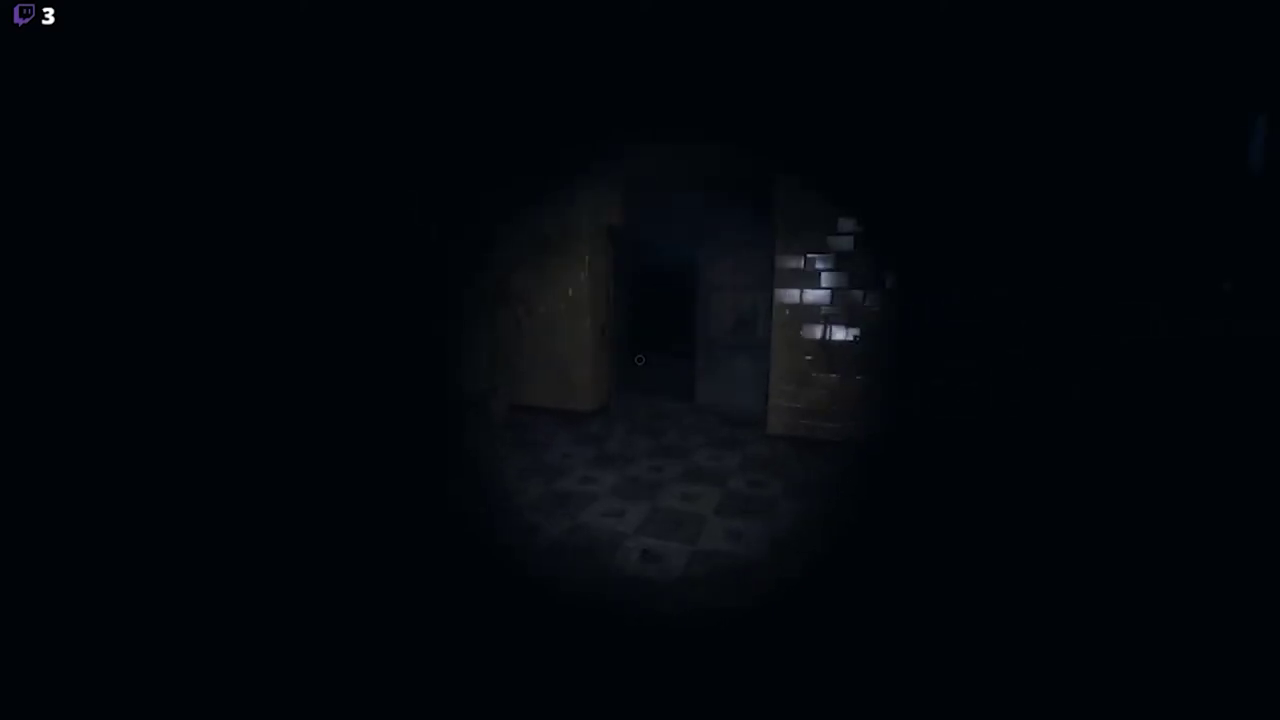
key(w)
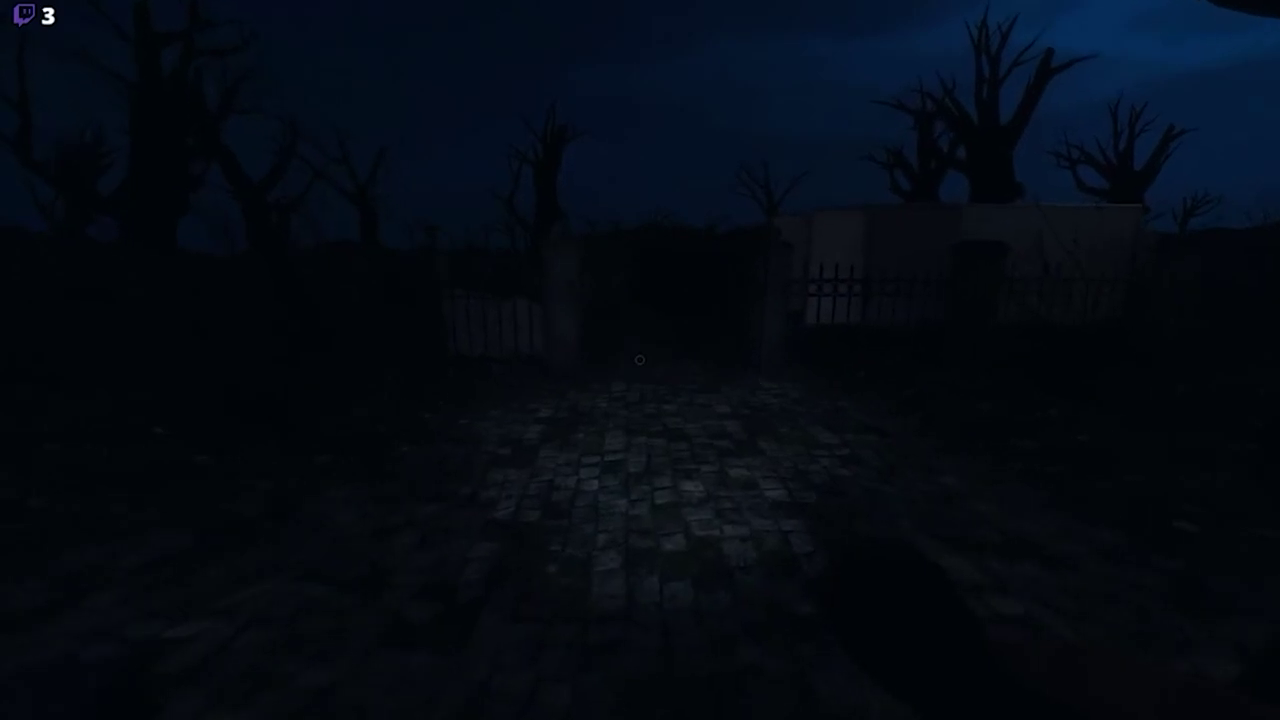
key(w)
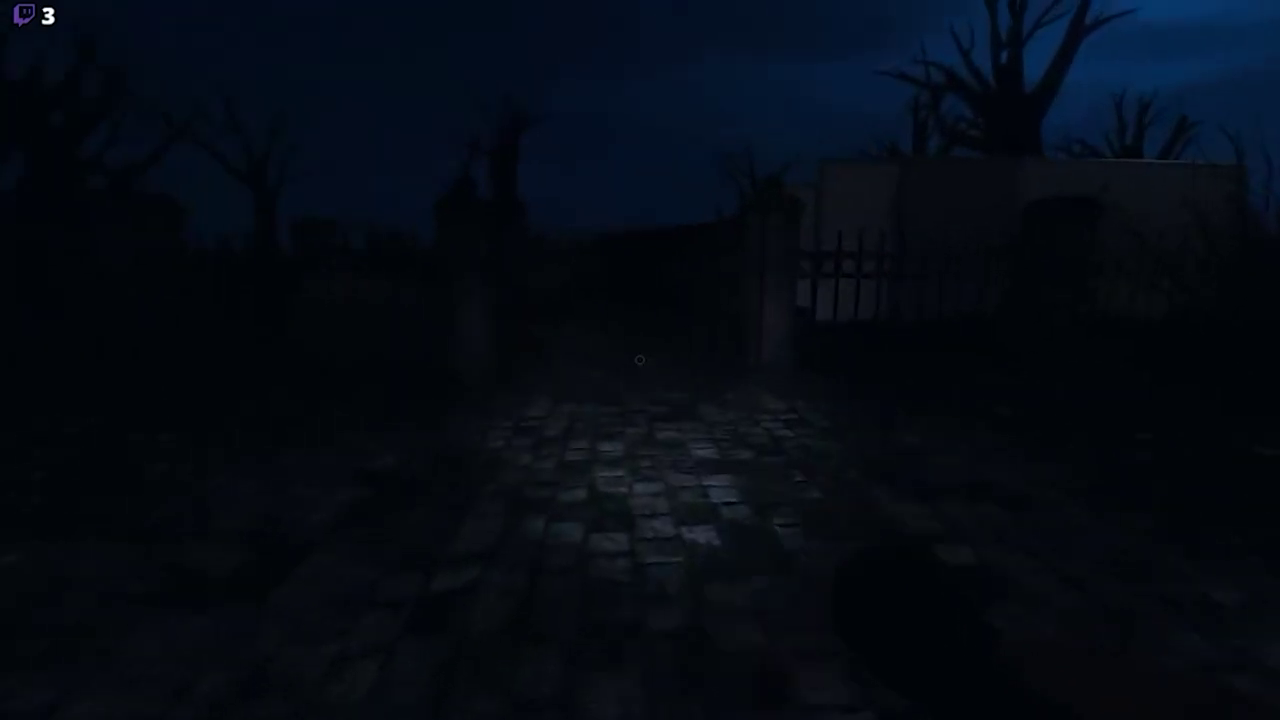
key(w)
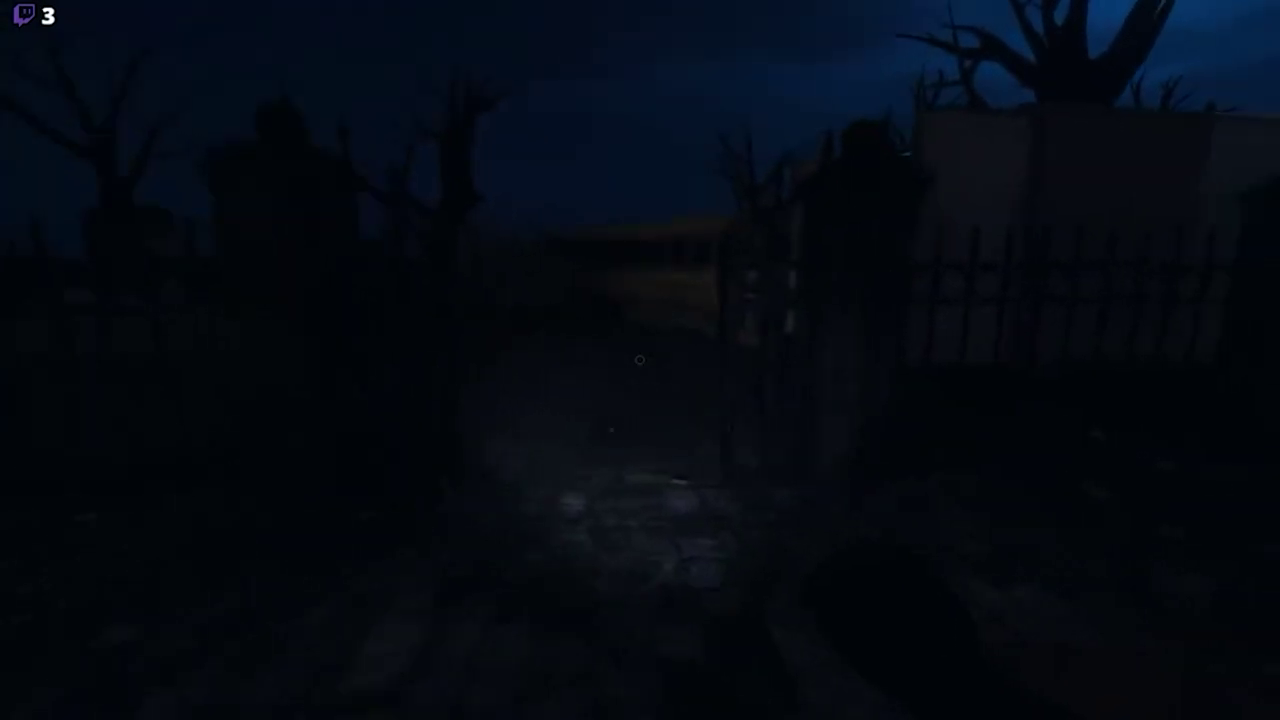
key(w)
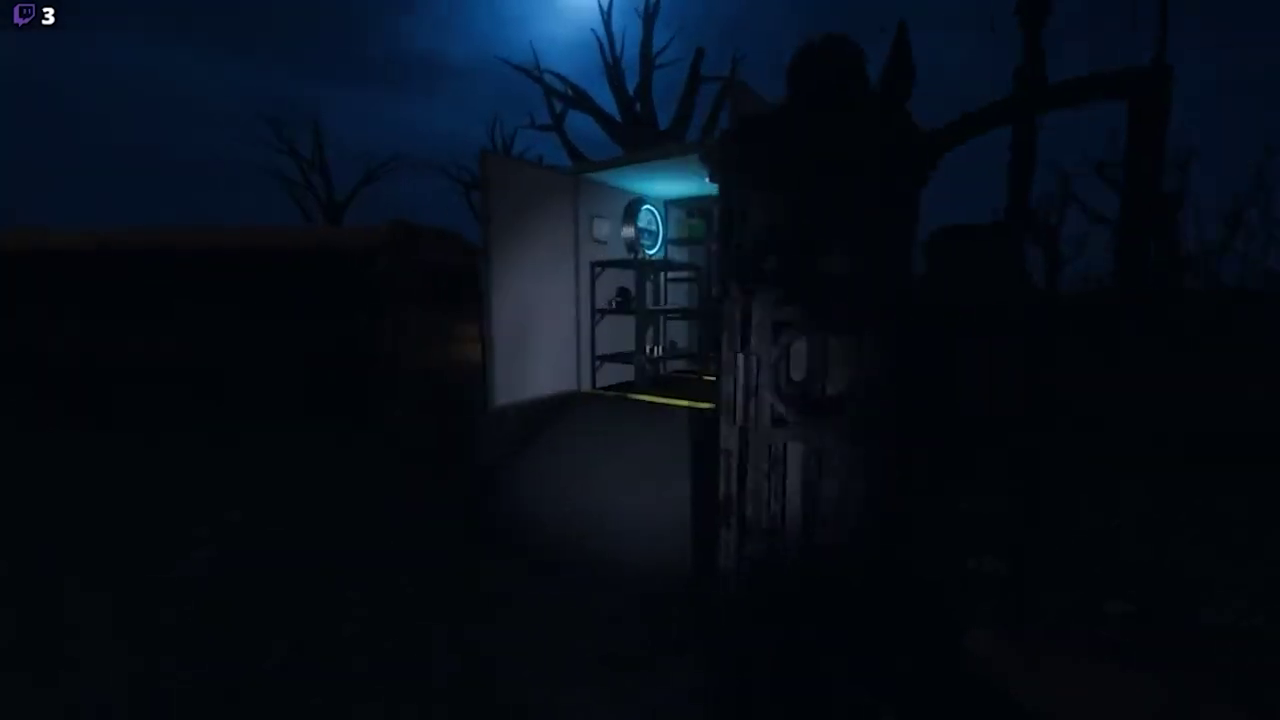
key(w)
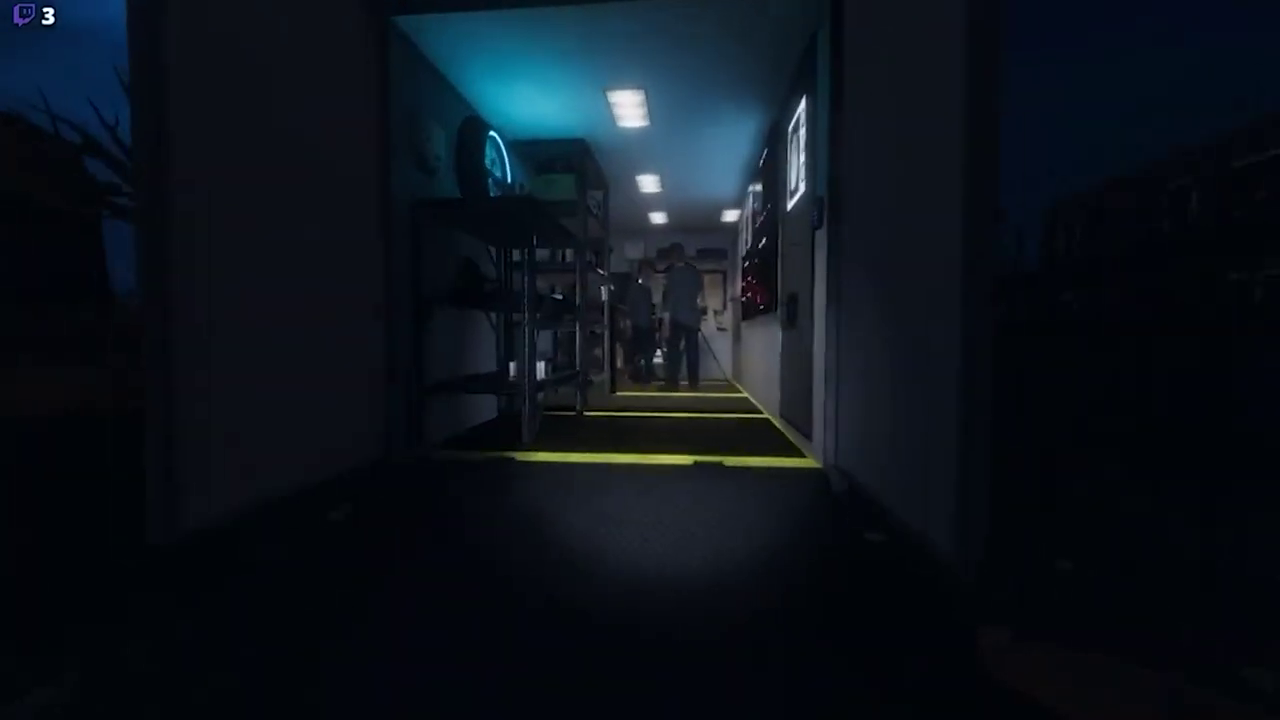
key(w)
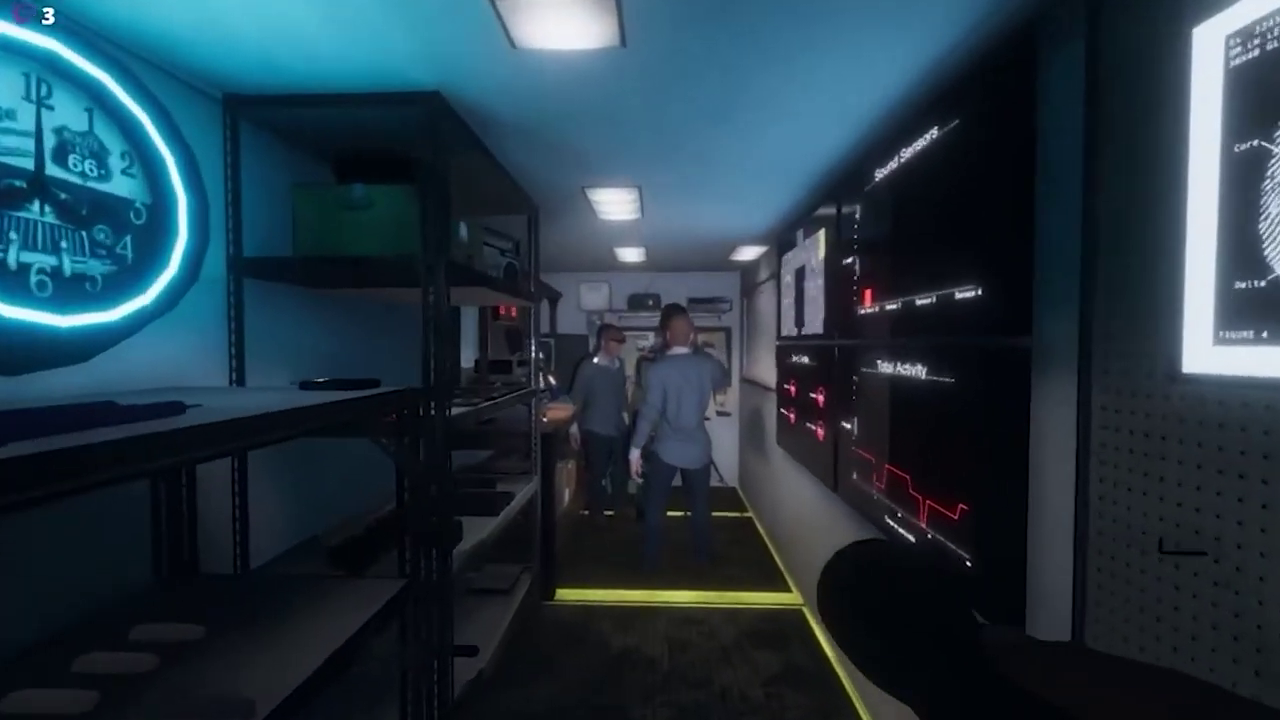
key(w)
key(w)
key(j)
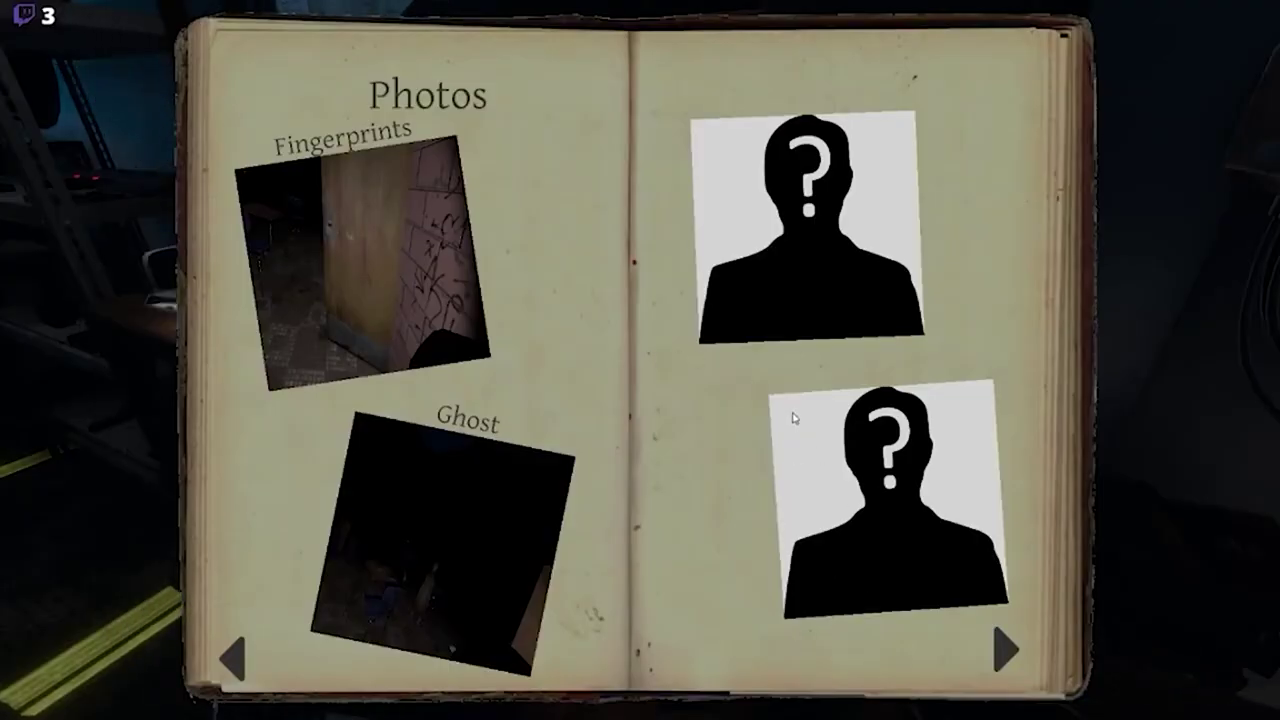
key(j)
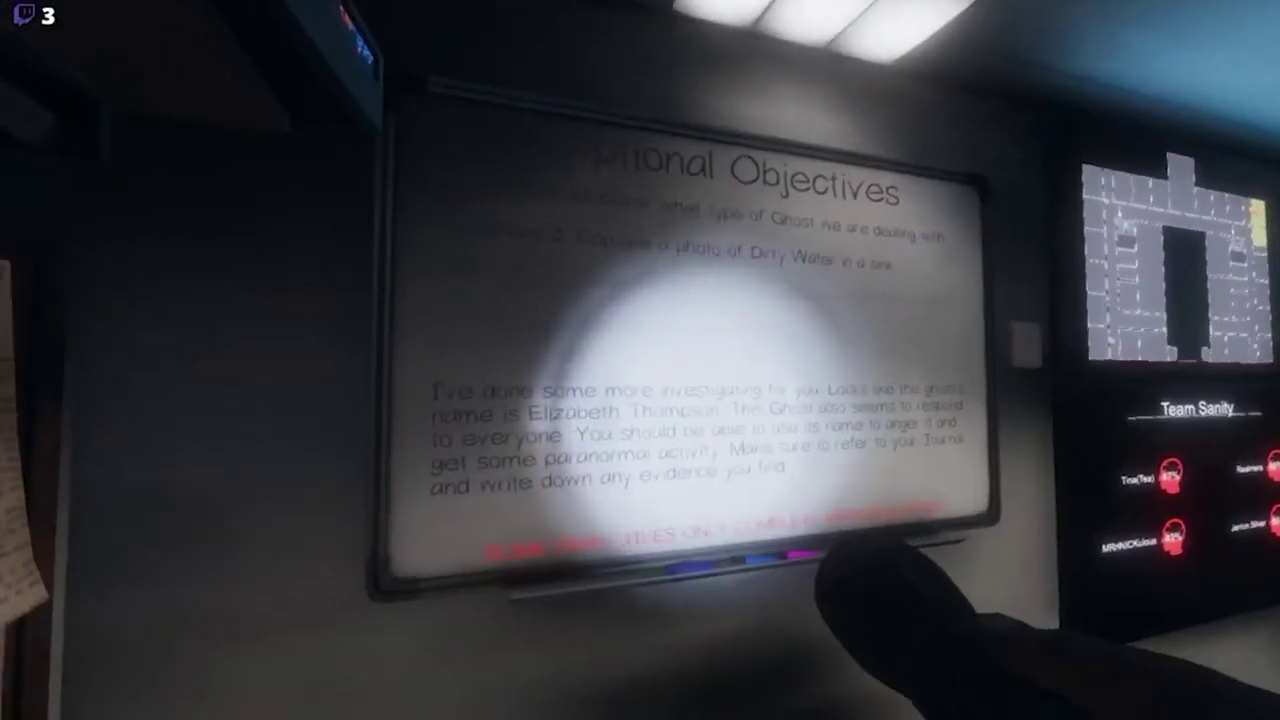
key(w)
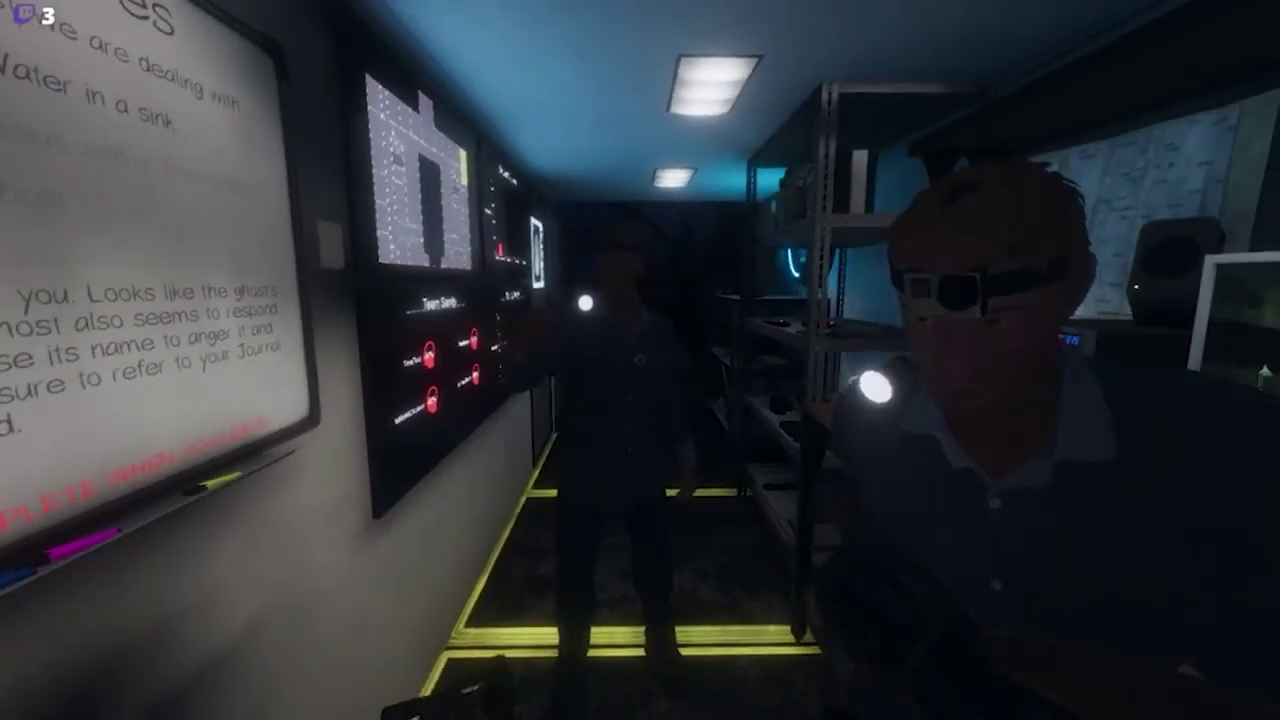
key(t)
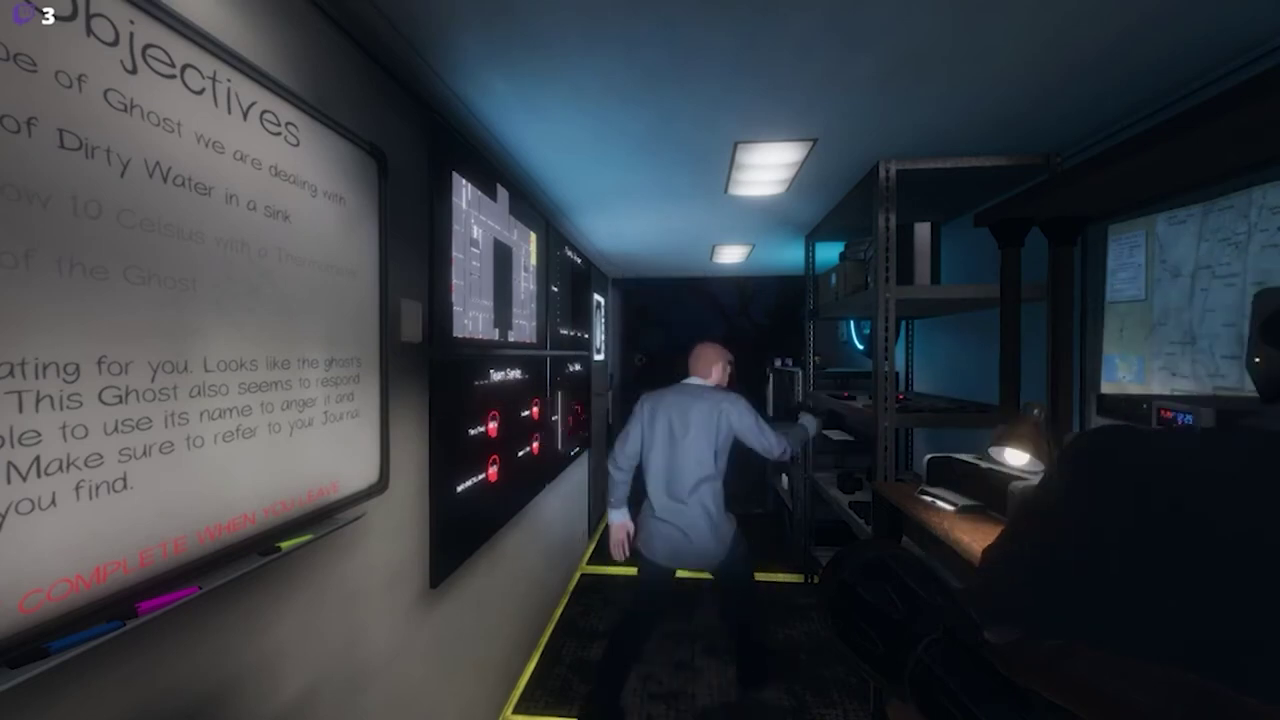
key(j)
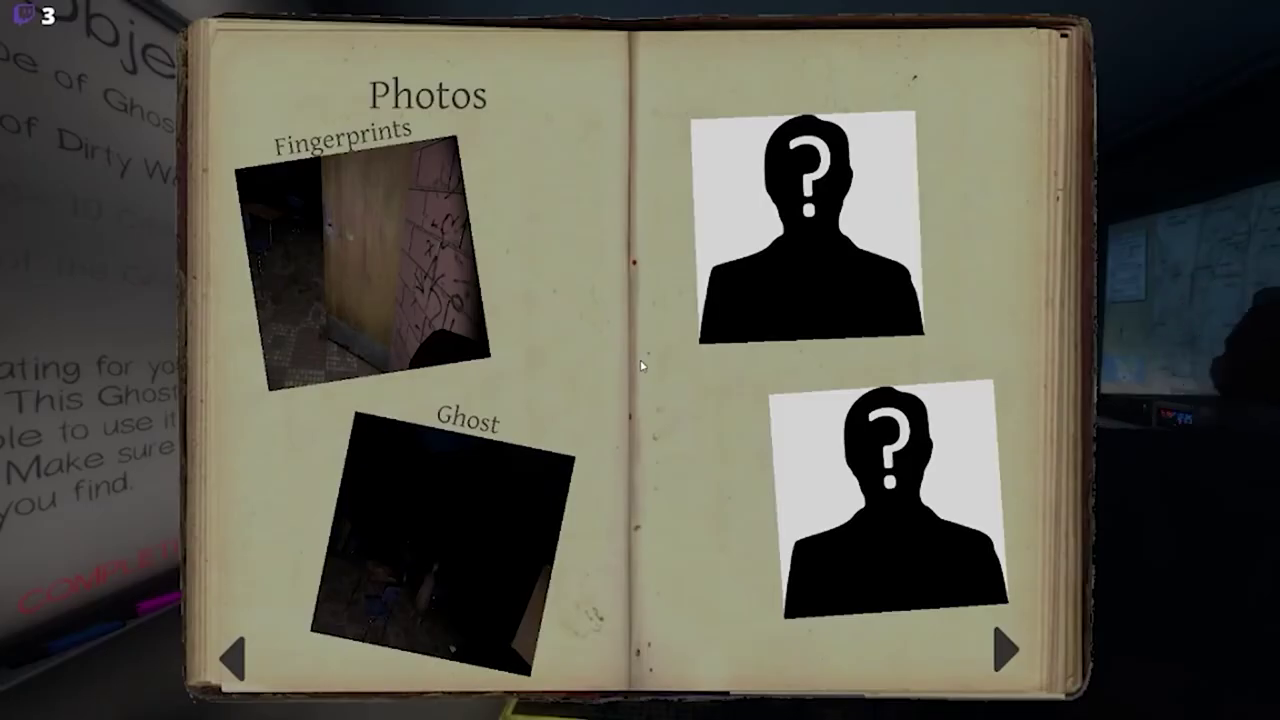
key(j)
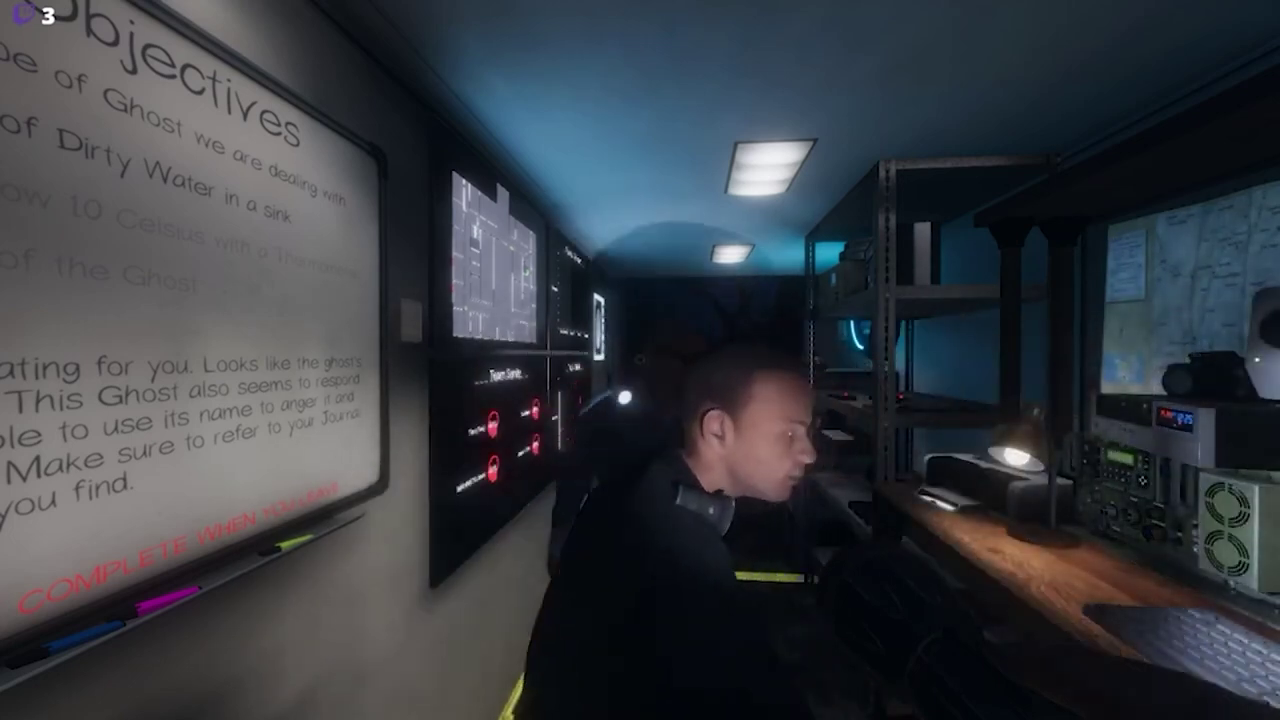
key(q)
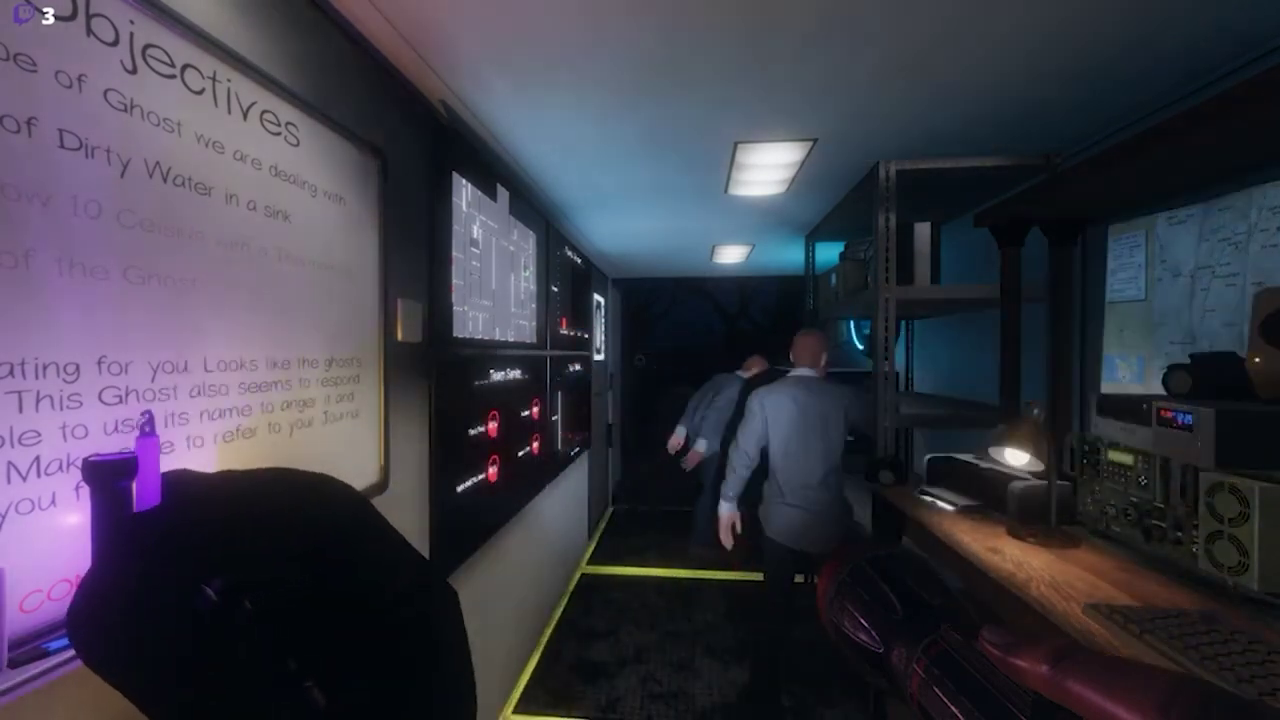
key(f)
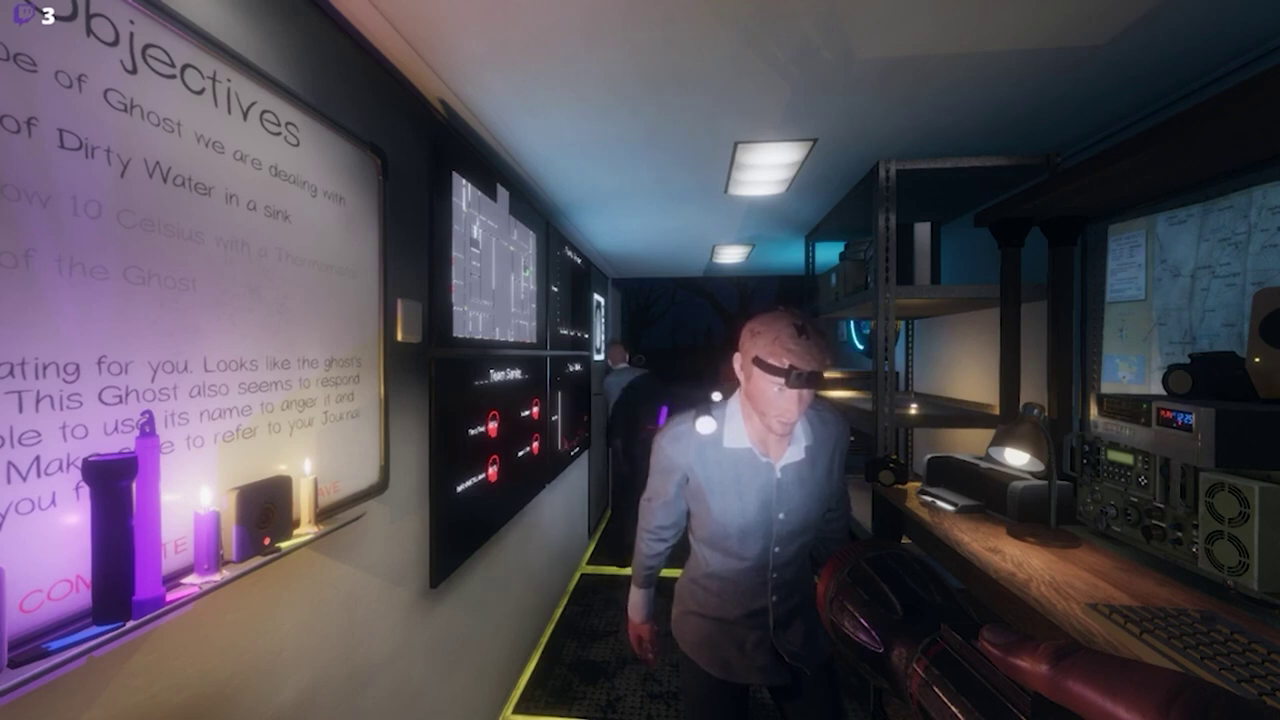
key(q)
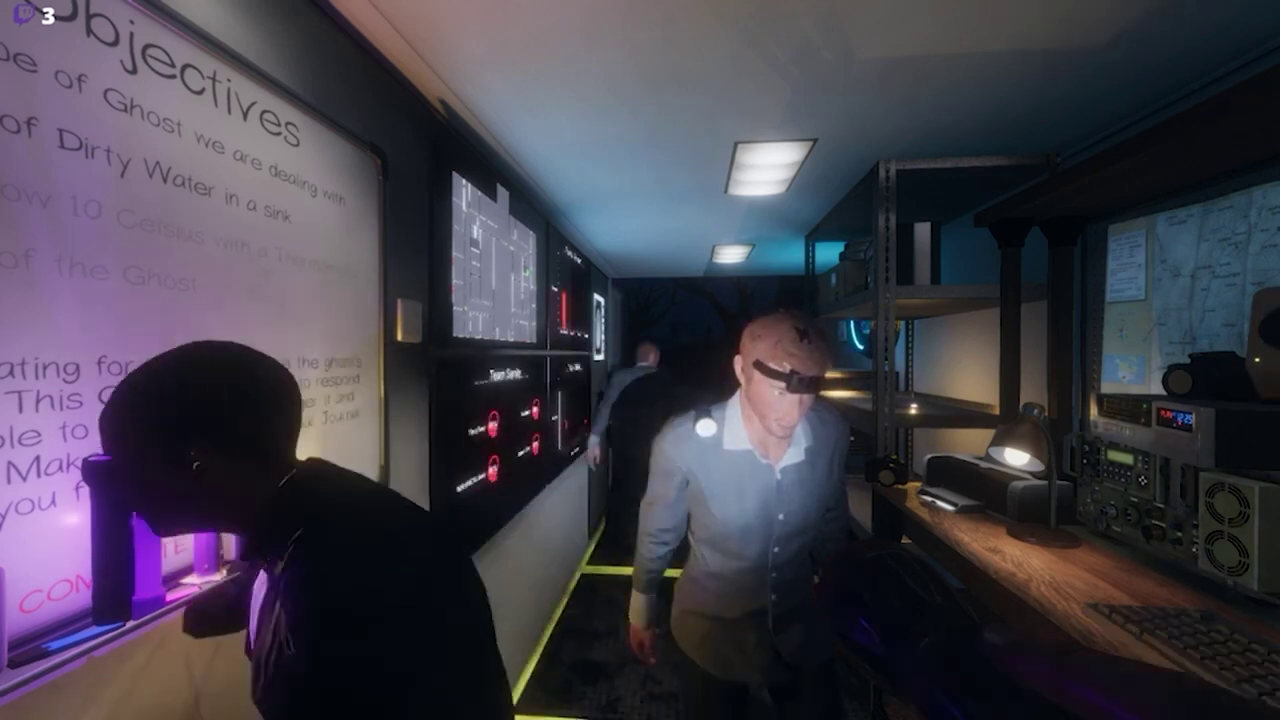
key(q)
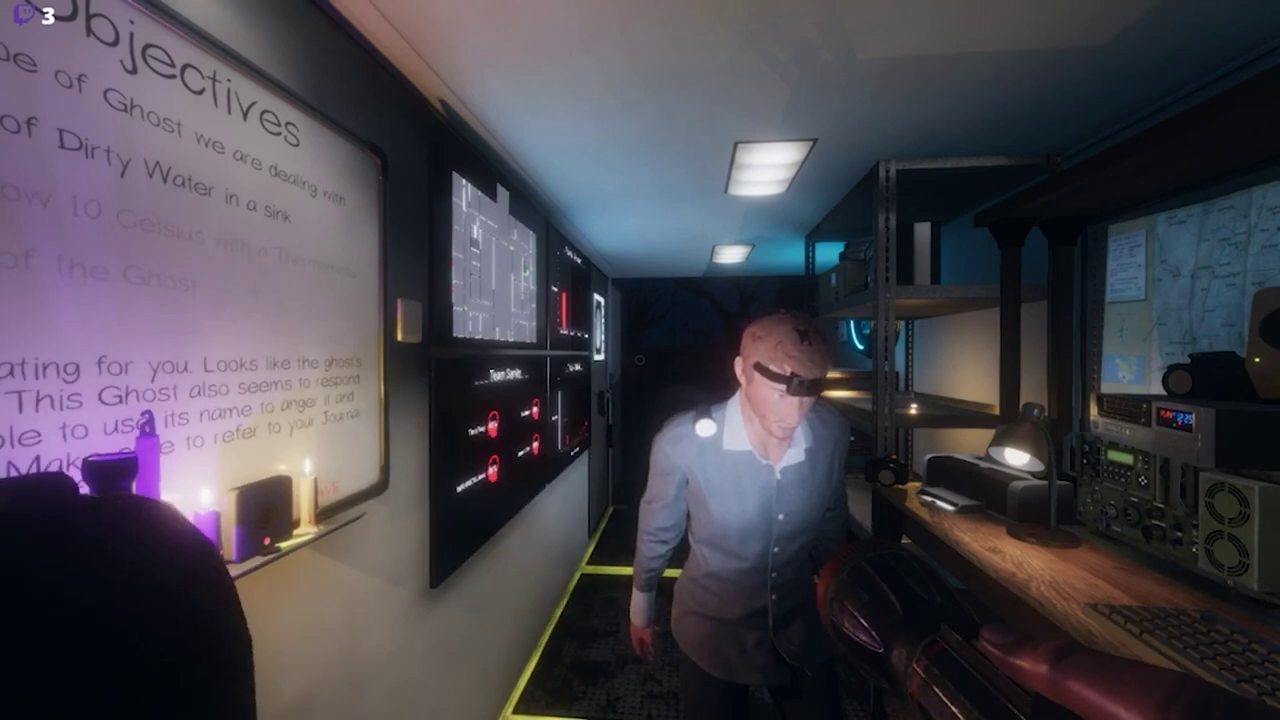